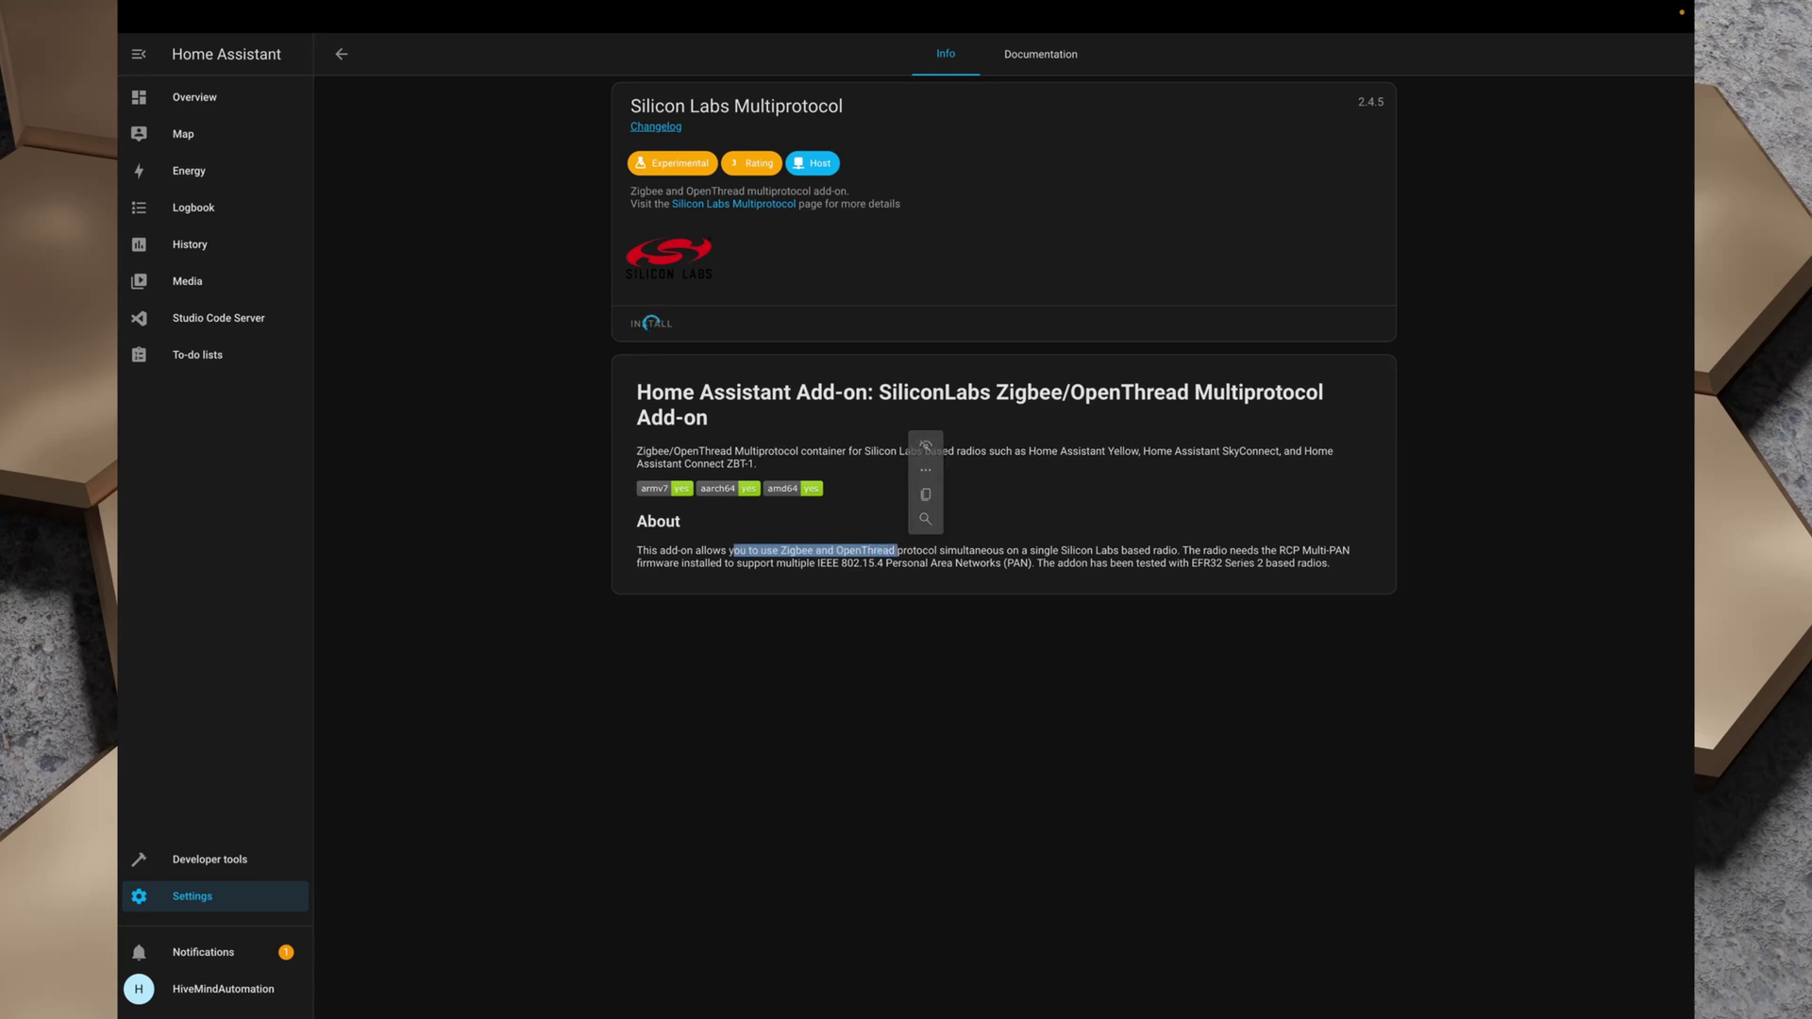
# - Install Silicon Labs Multiprotocol and highlight the Zigbee, hostname and ZHA steps in its documentation
pyautogui.click(655, 324)
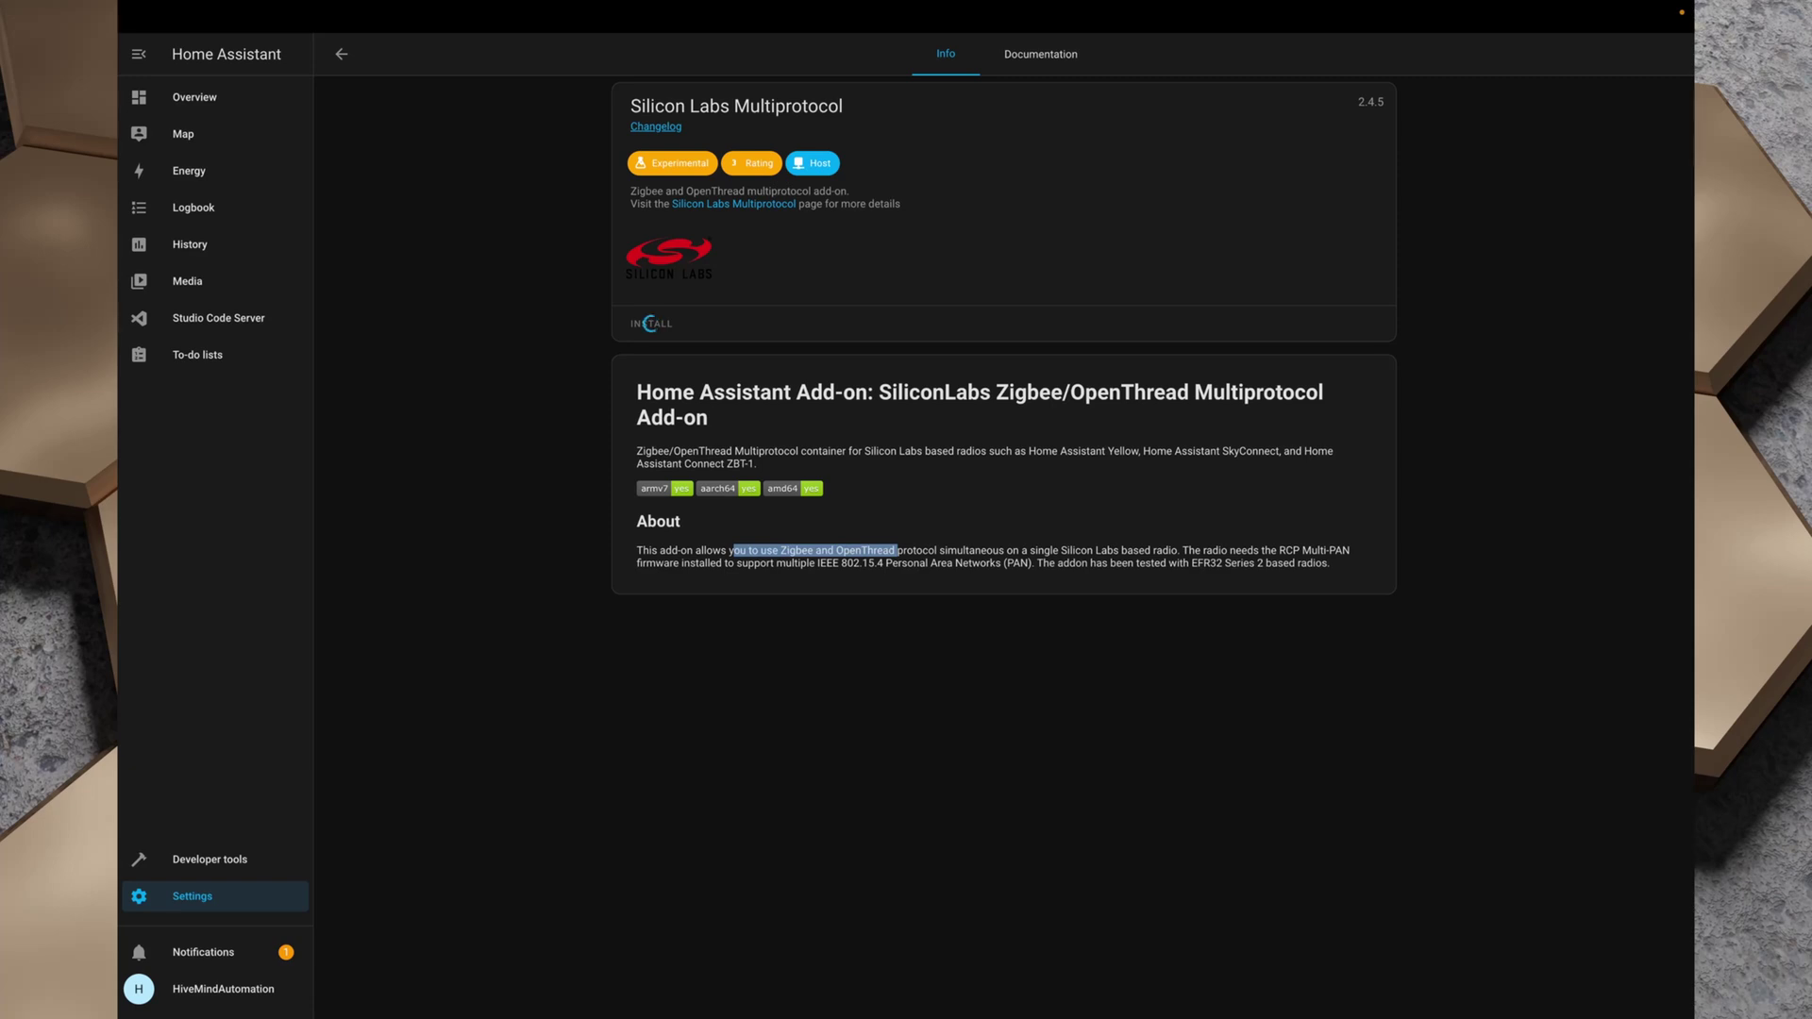
pyautogui.click(1040, 54)
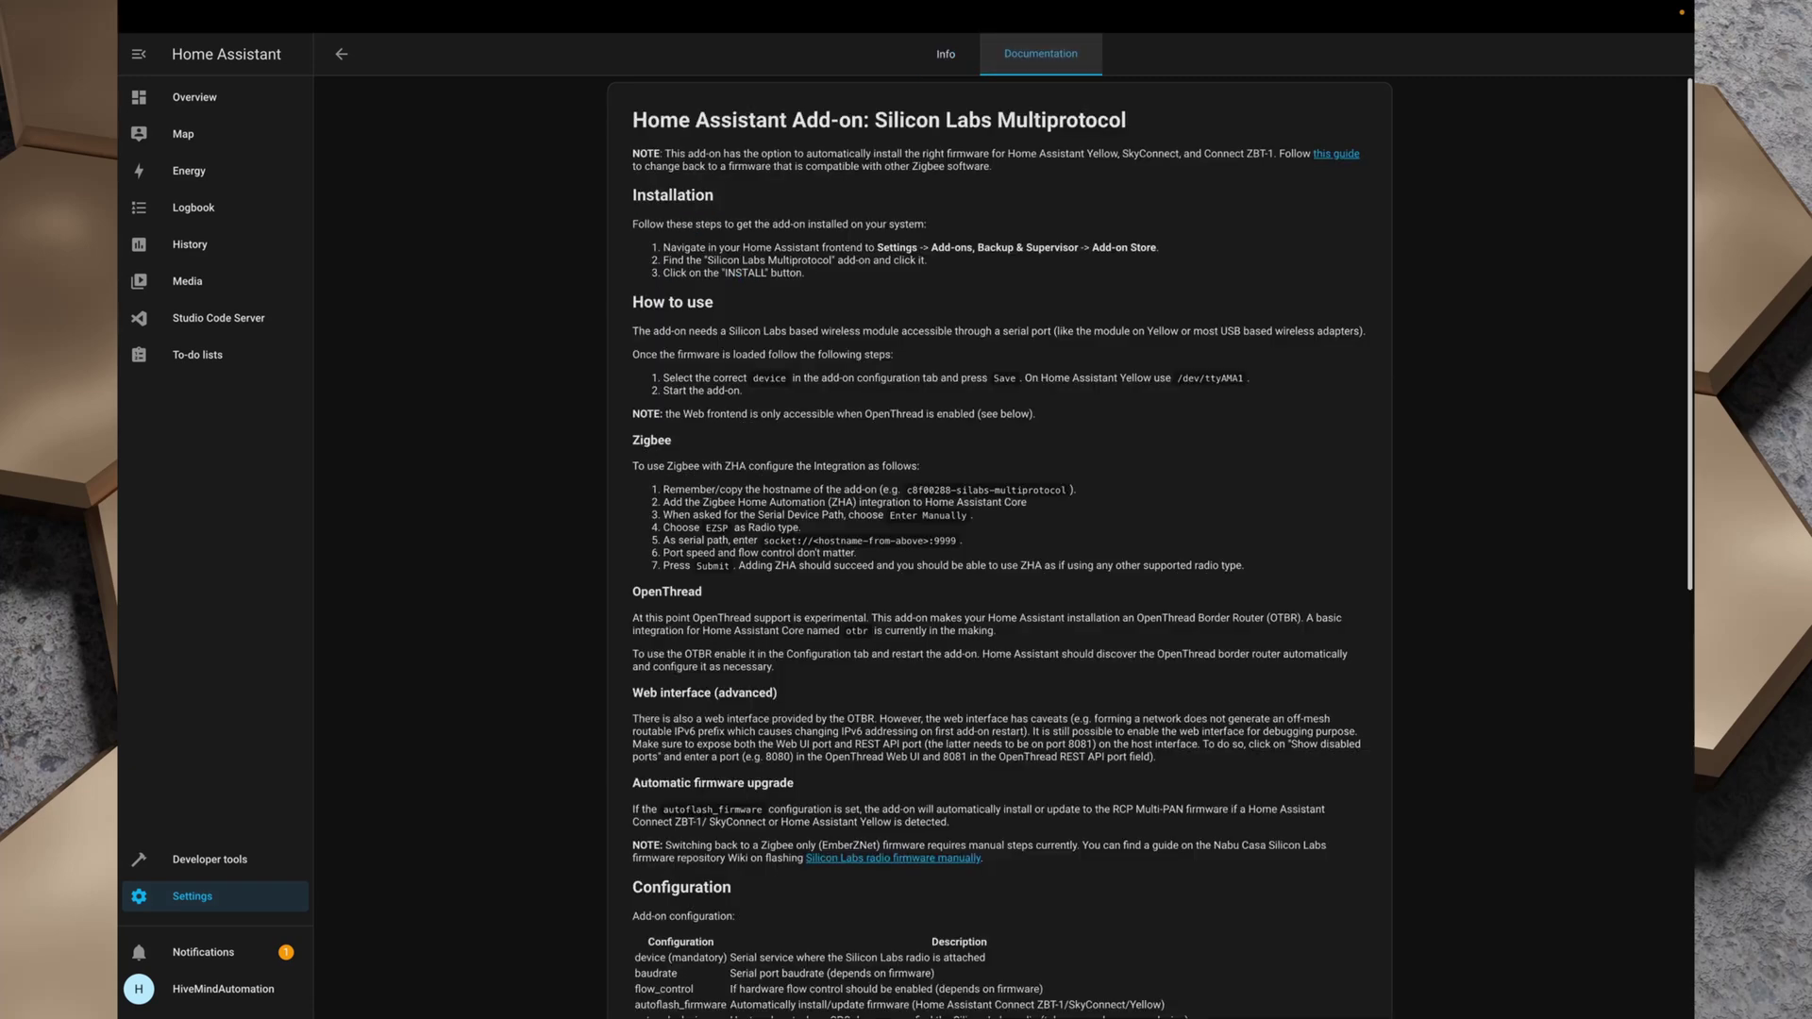
pyautogui.moveTo(632, 440); pyautogui.dragTo(778, 466)
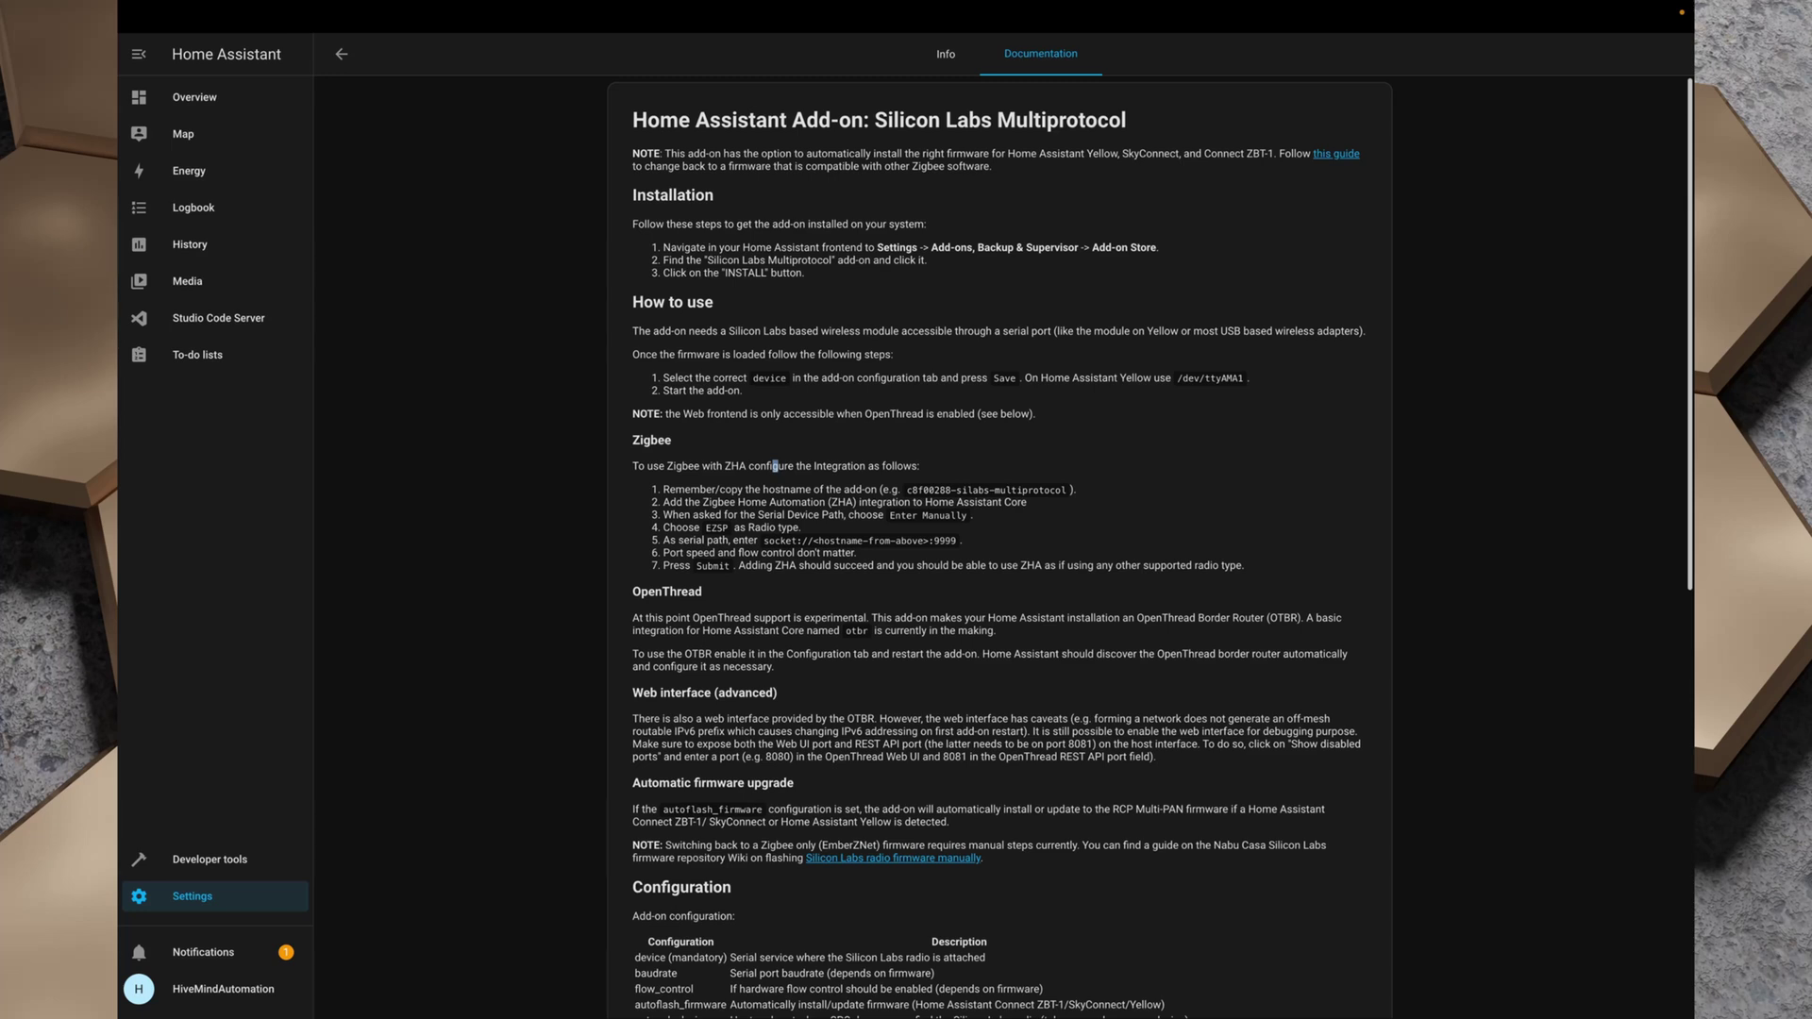
pyautogui.moveTo(907, 490); pyautogui.dragTo(1058, 490)
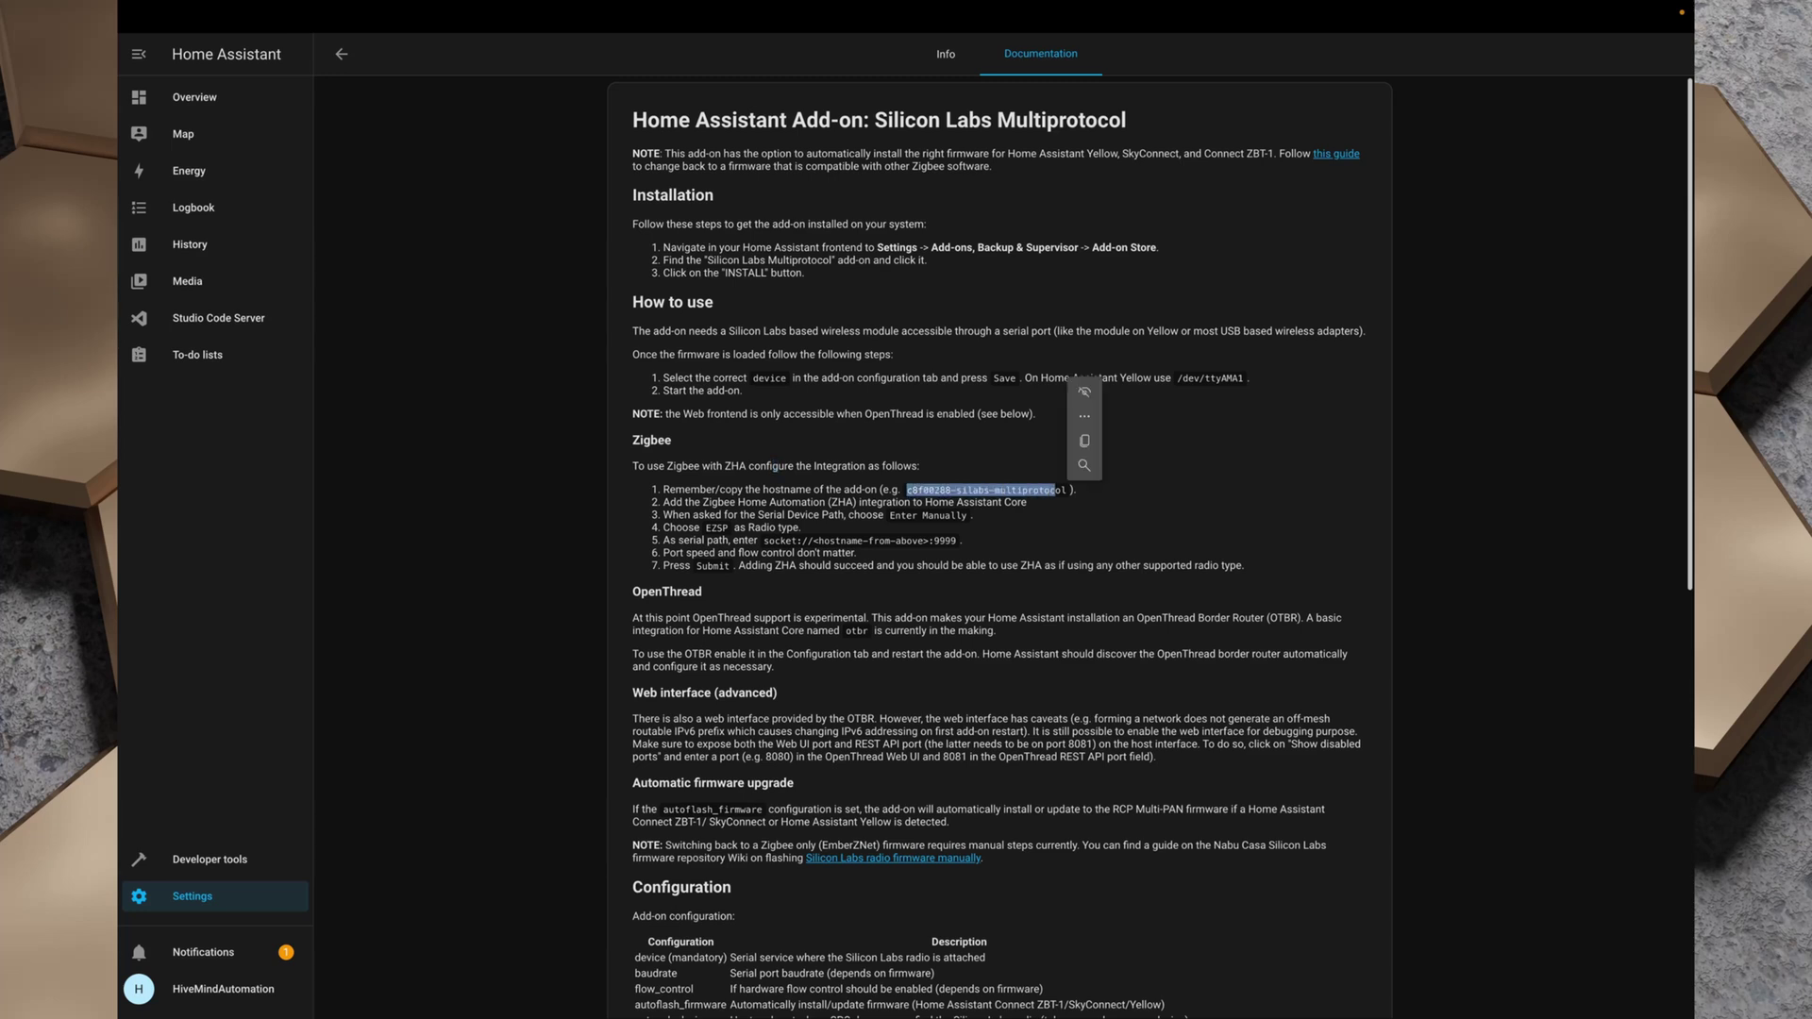
pyautogui.moveTo(688, 502); pyautogui.dragTo(914, 502)
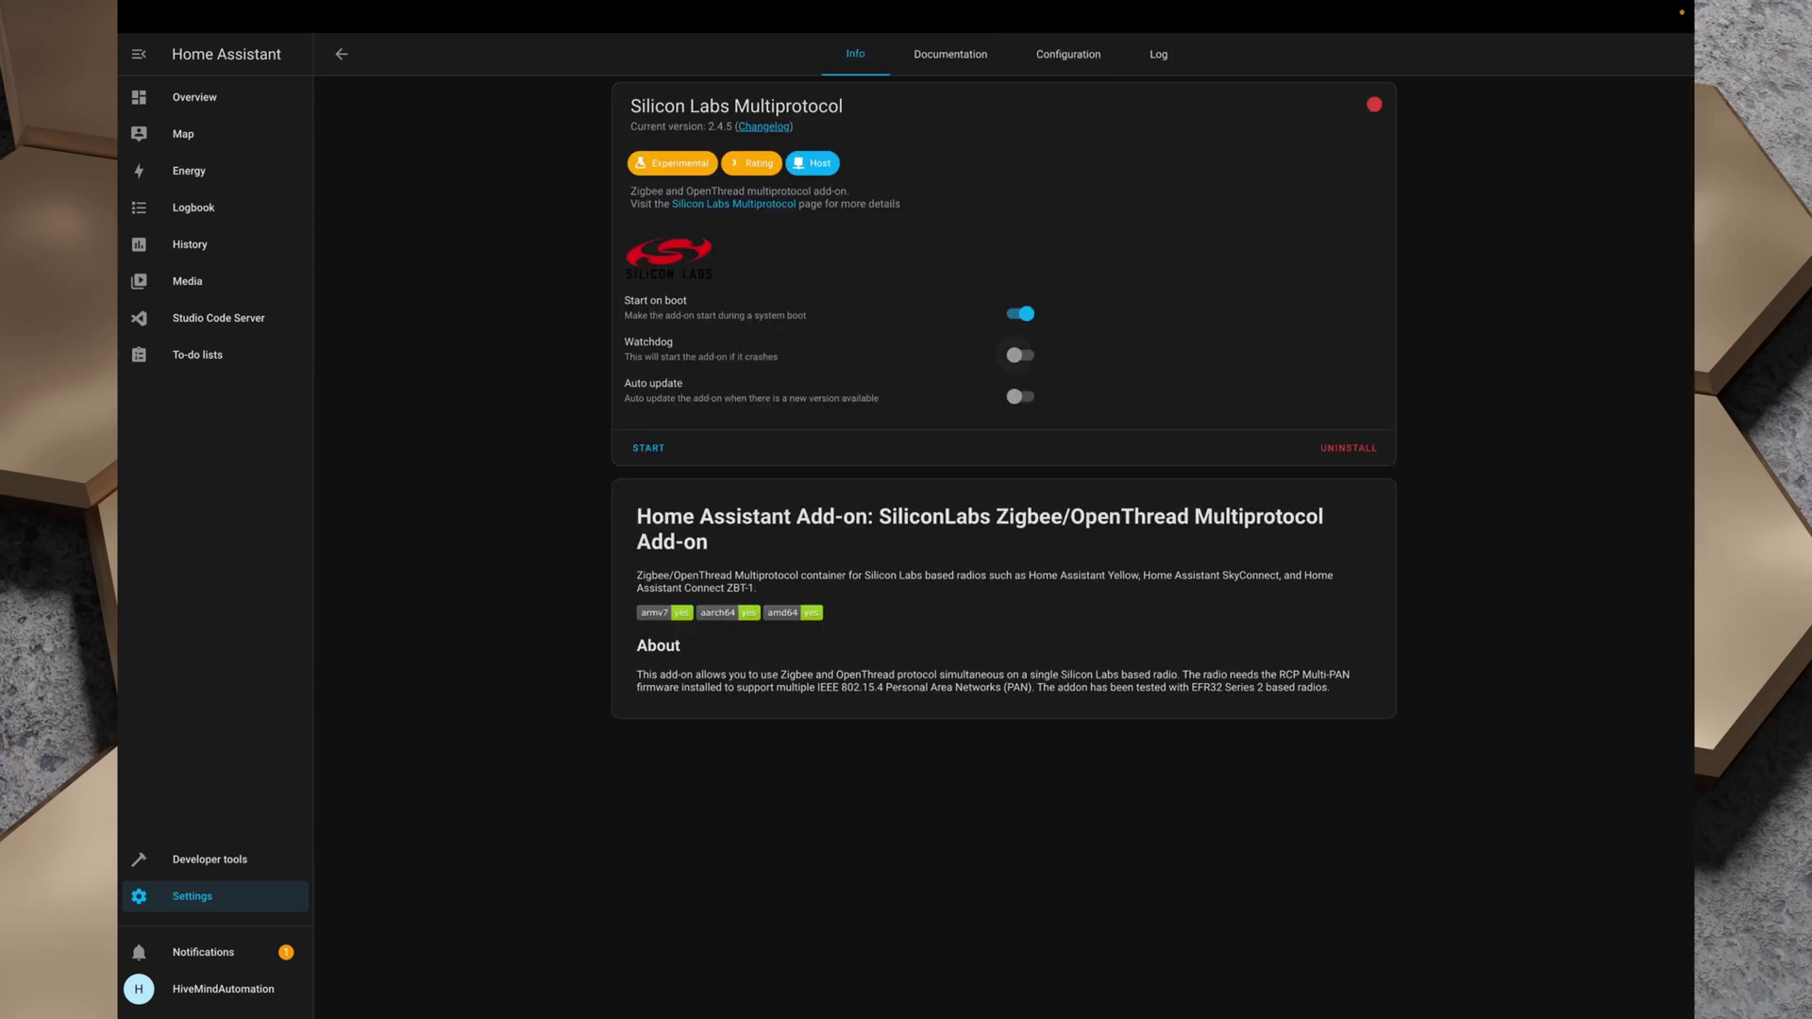
# - Enable watchdog and auto update, then choose the SkyConnect serial port as the Device
pyautogui.click(1020, 355)
pyautogui.click(1019, 396)
pyautogui.click(1068, 54)
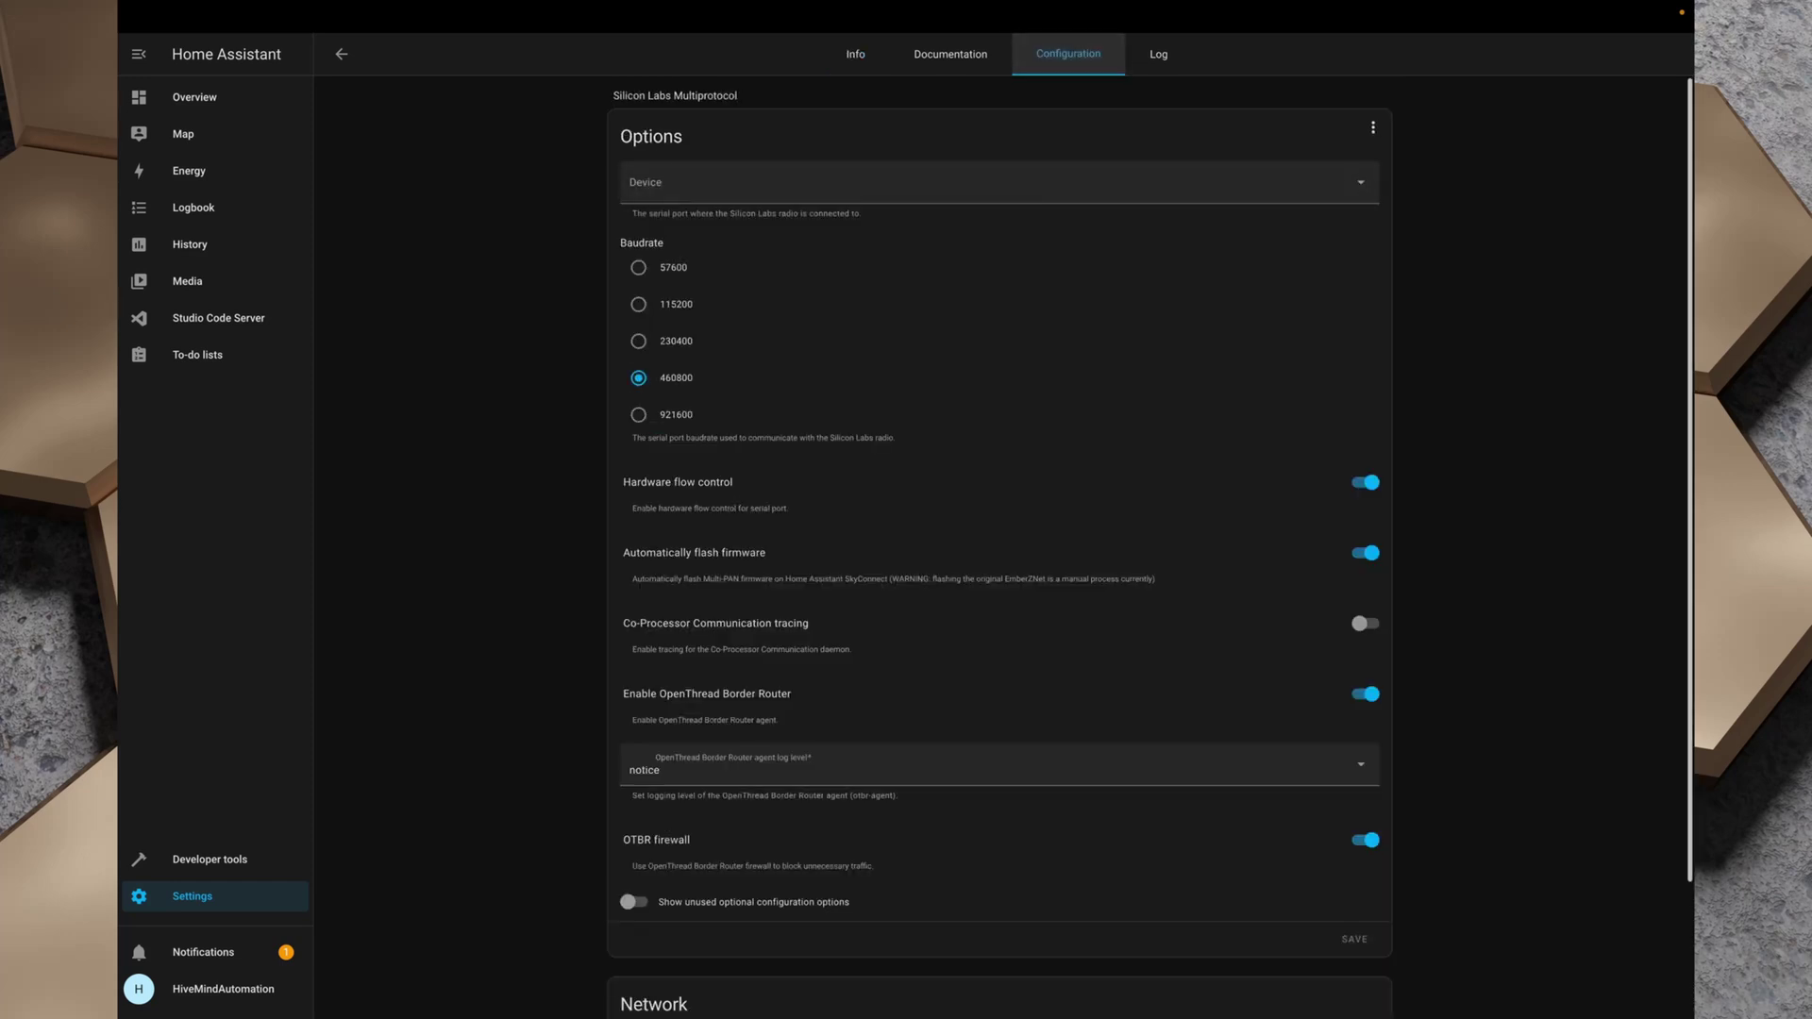
pyautogui.click(1000, 183)
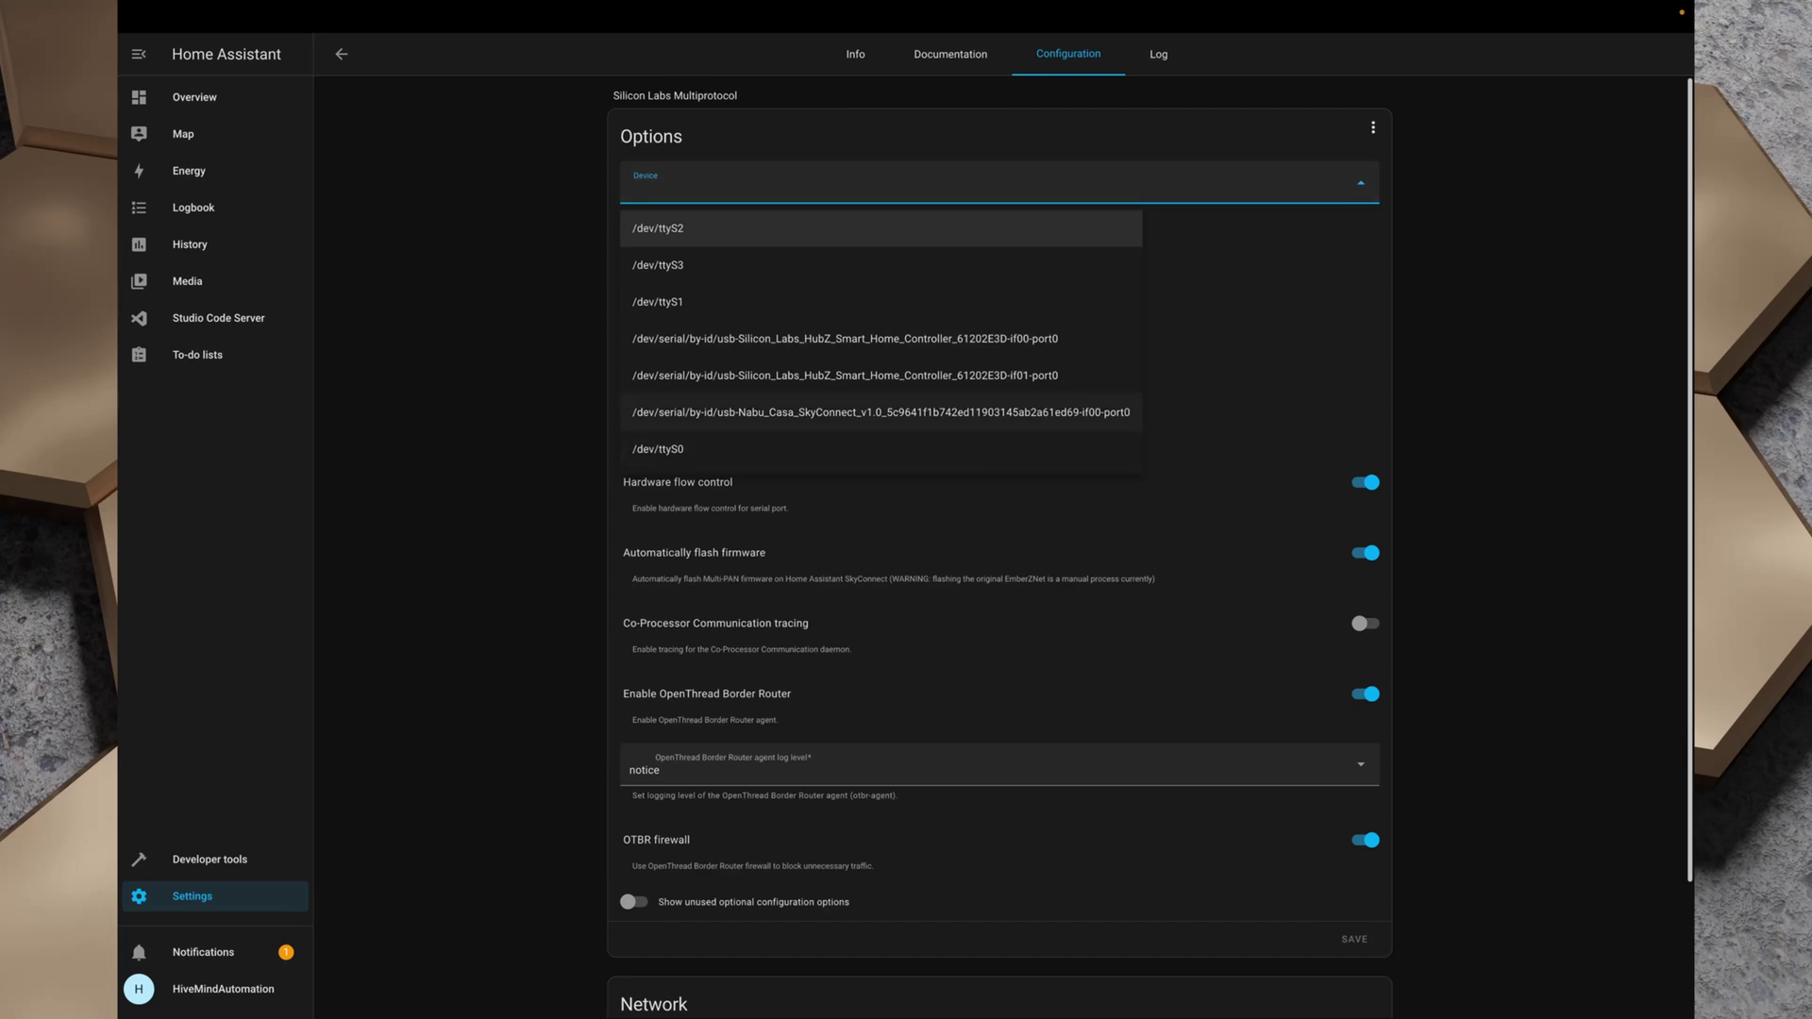
pyautogui.click(881, 412)
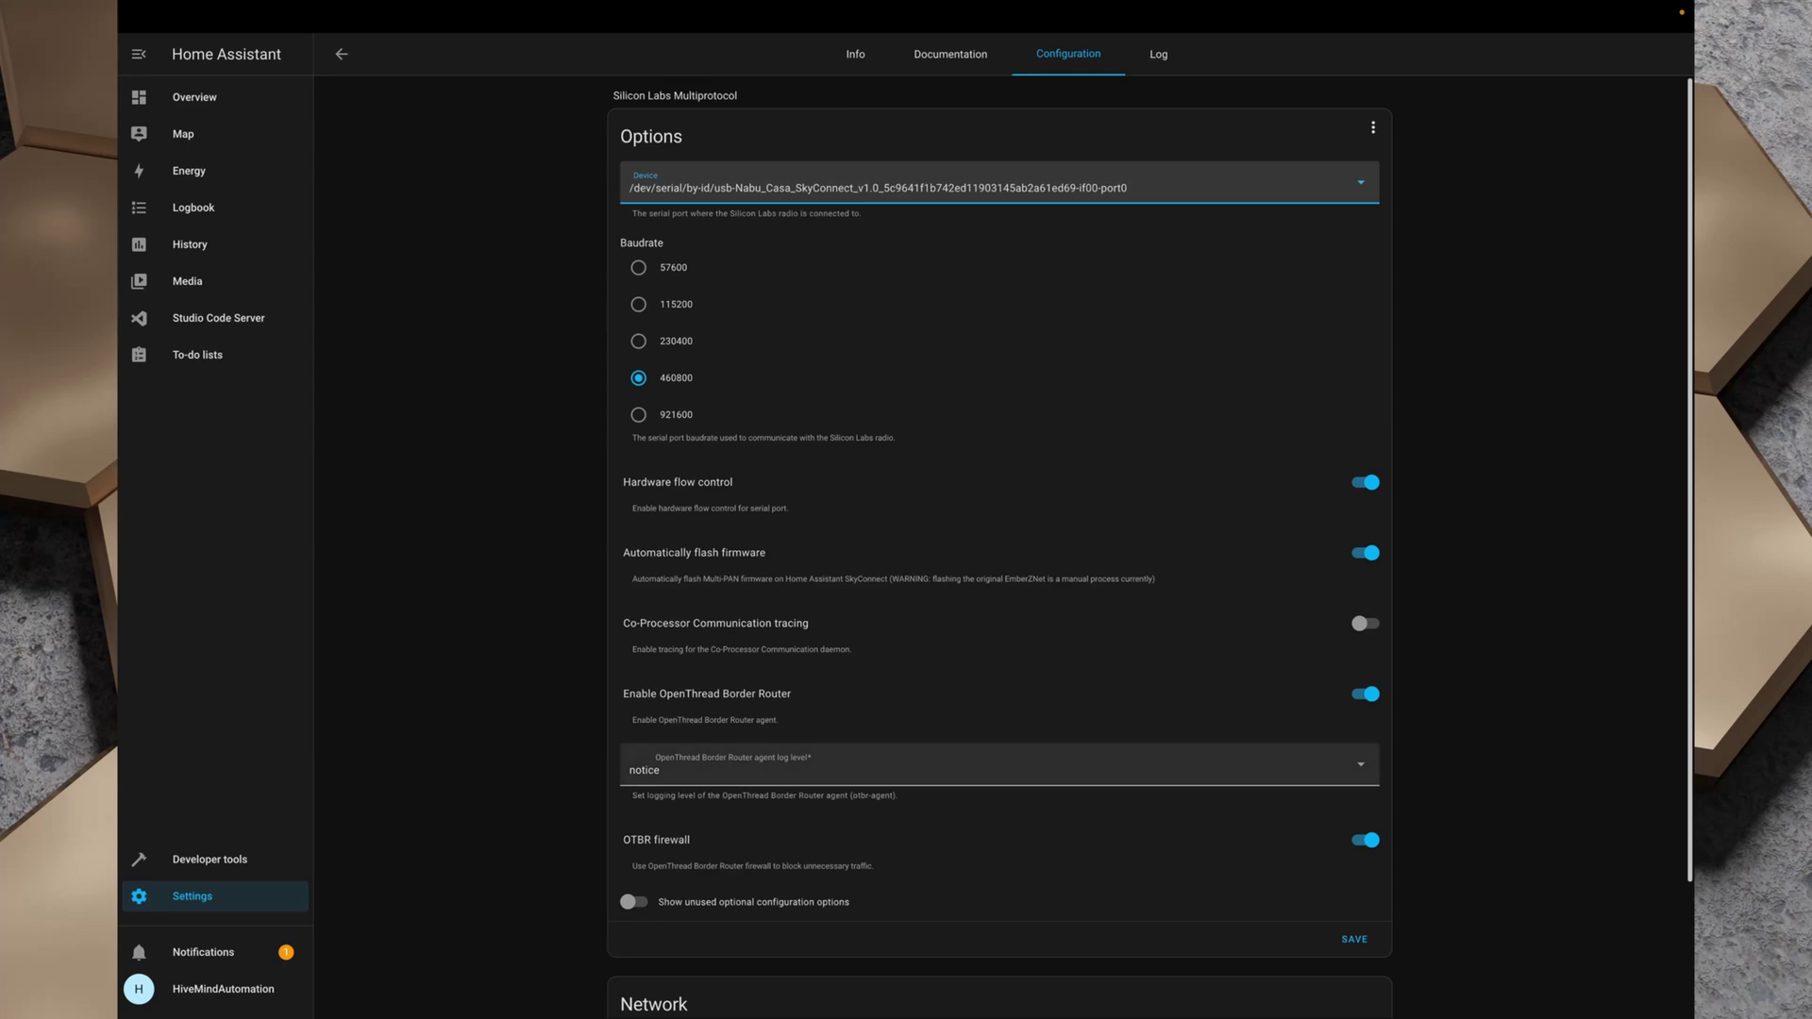
# - Show disabled ports to reveal the EmberZNet, OpenThread Web and REST API port fields
pyautogui.scroll(-1, 999, 547)
pyautogui.scroll(-2, 999, 547)
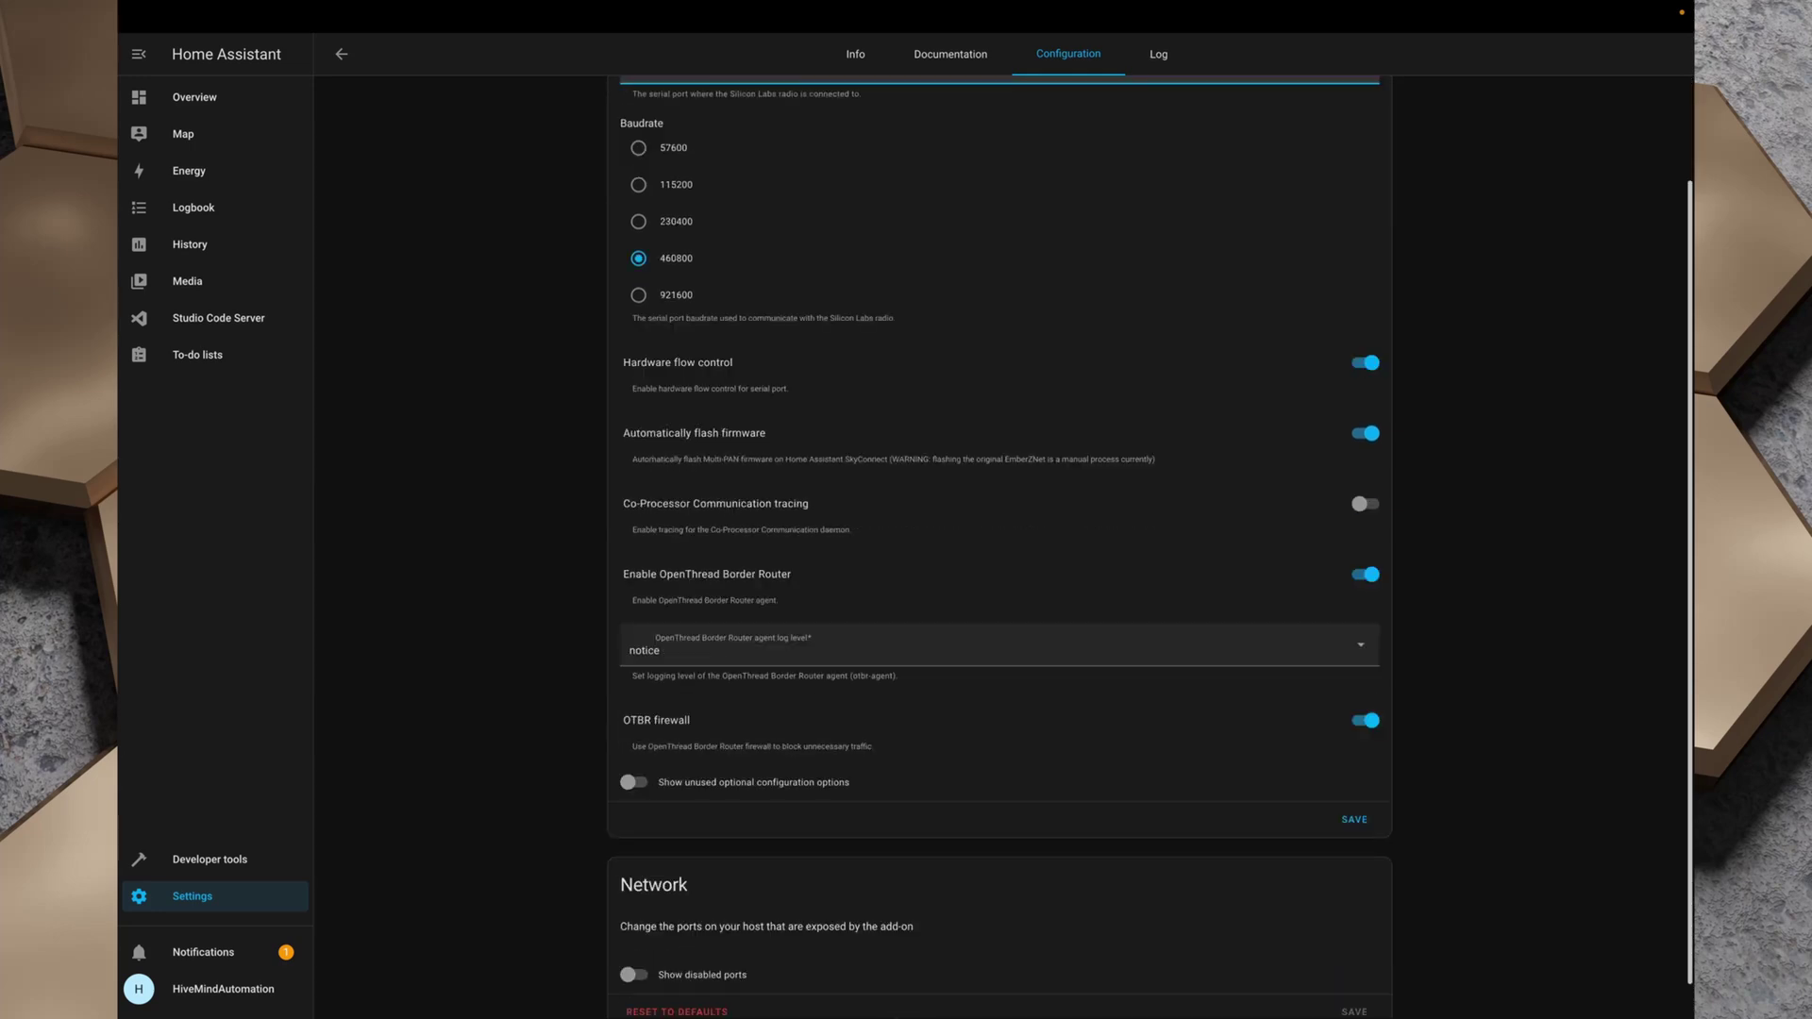
pyautogui.click(633, 975)
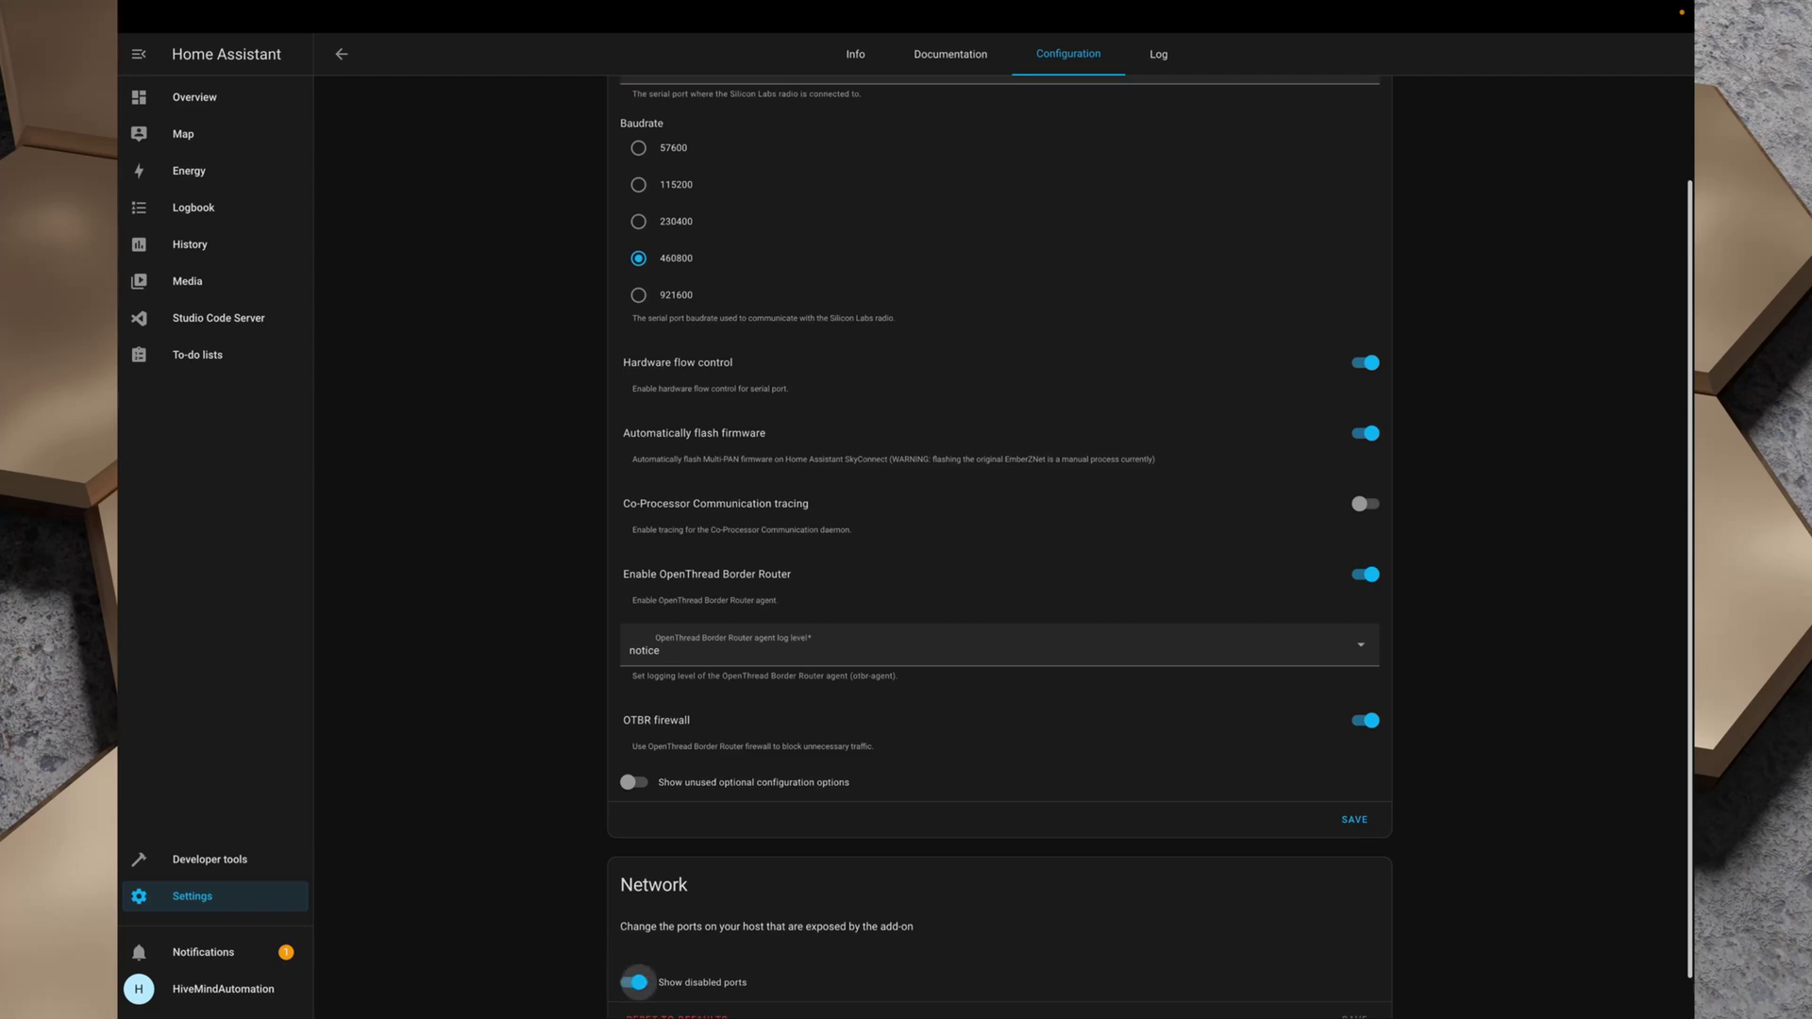
pyautogui.scroll(-4, 633, 944)
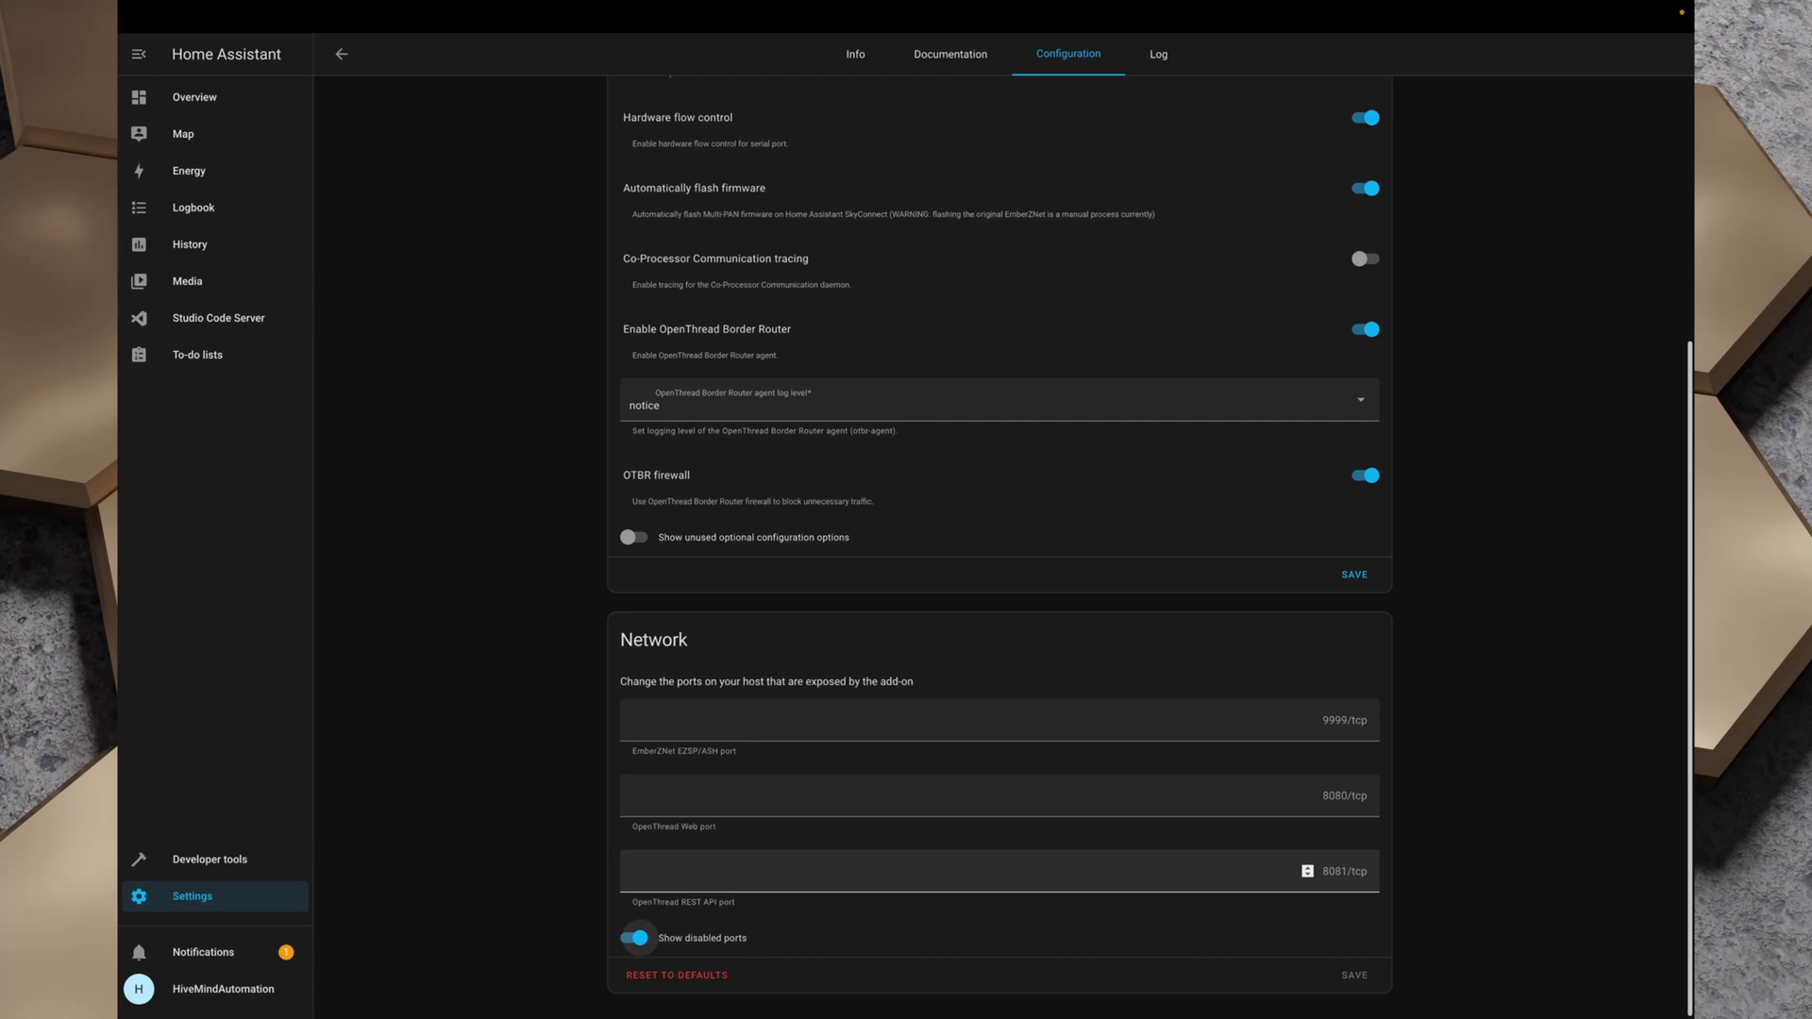
pyautogui.click(972, 795)
# - Save the add-on configuration with the SkyConnect device and 460800 baudrate
pyautogui.scroll(4, 1000, 547)
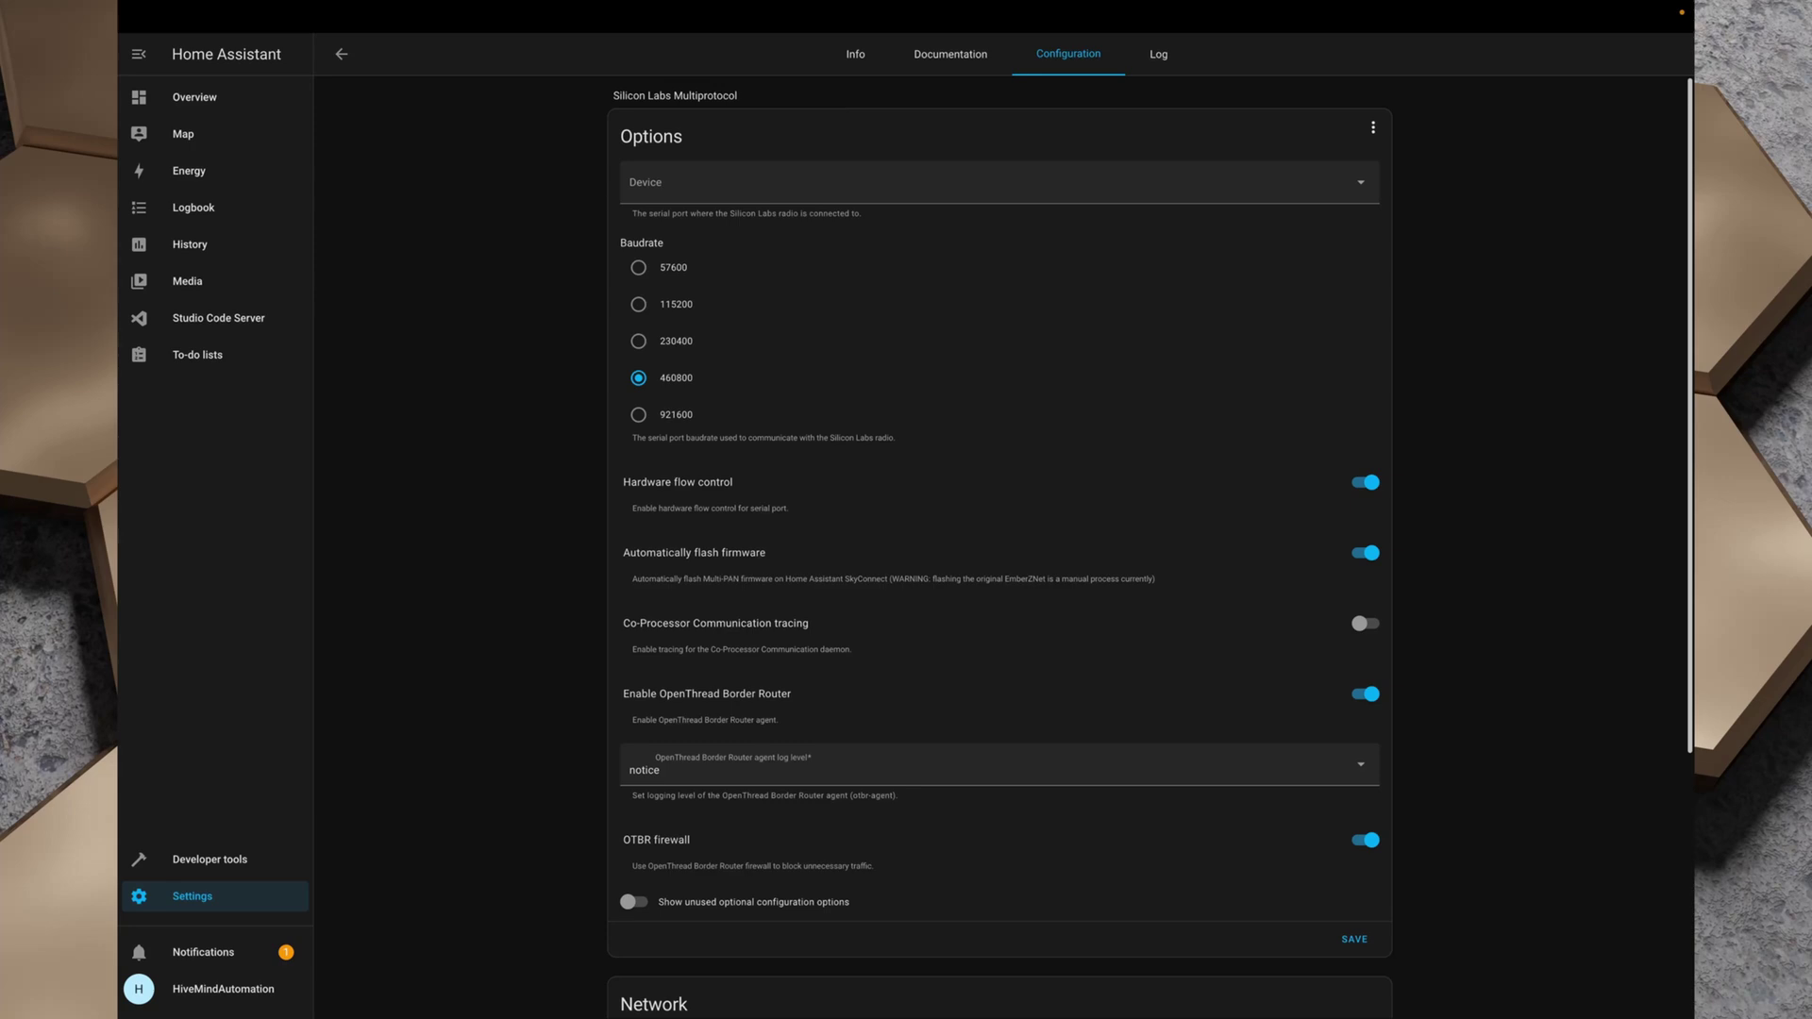
pyautogui.scroll(-4, 1000, 548)
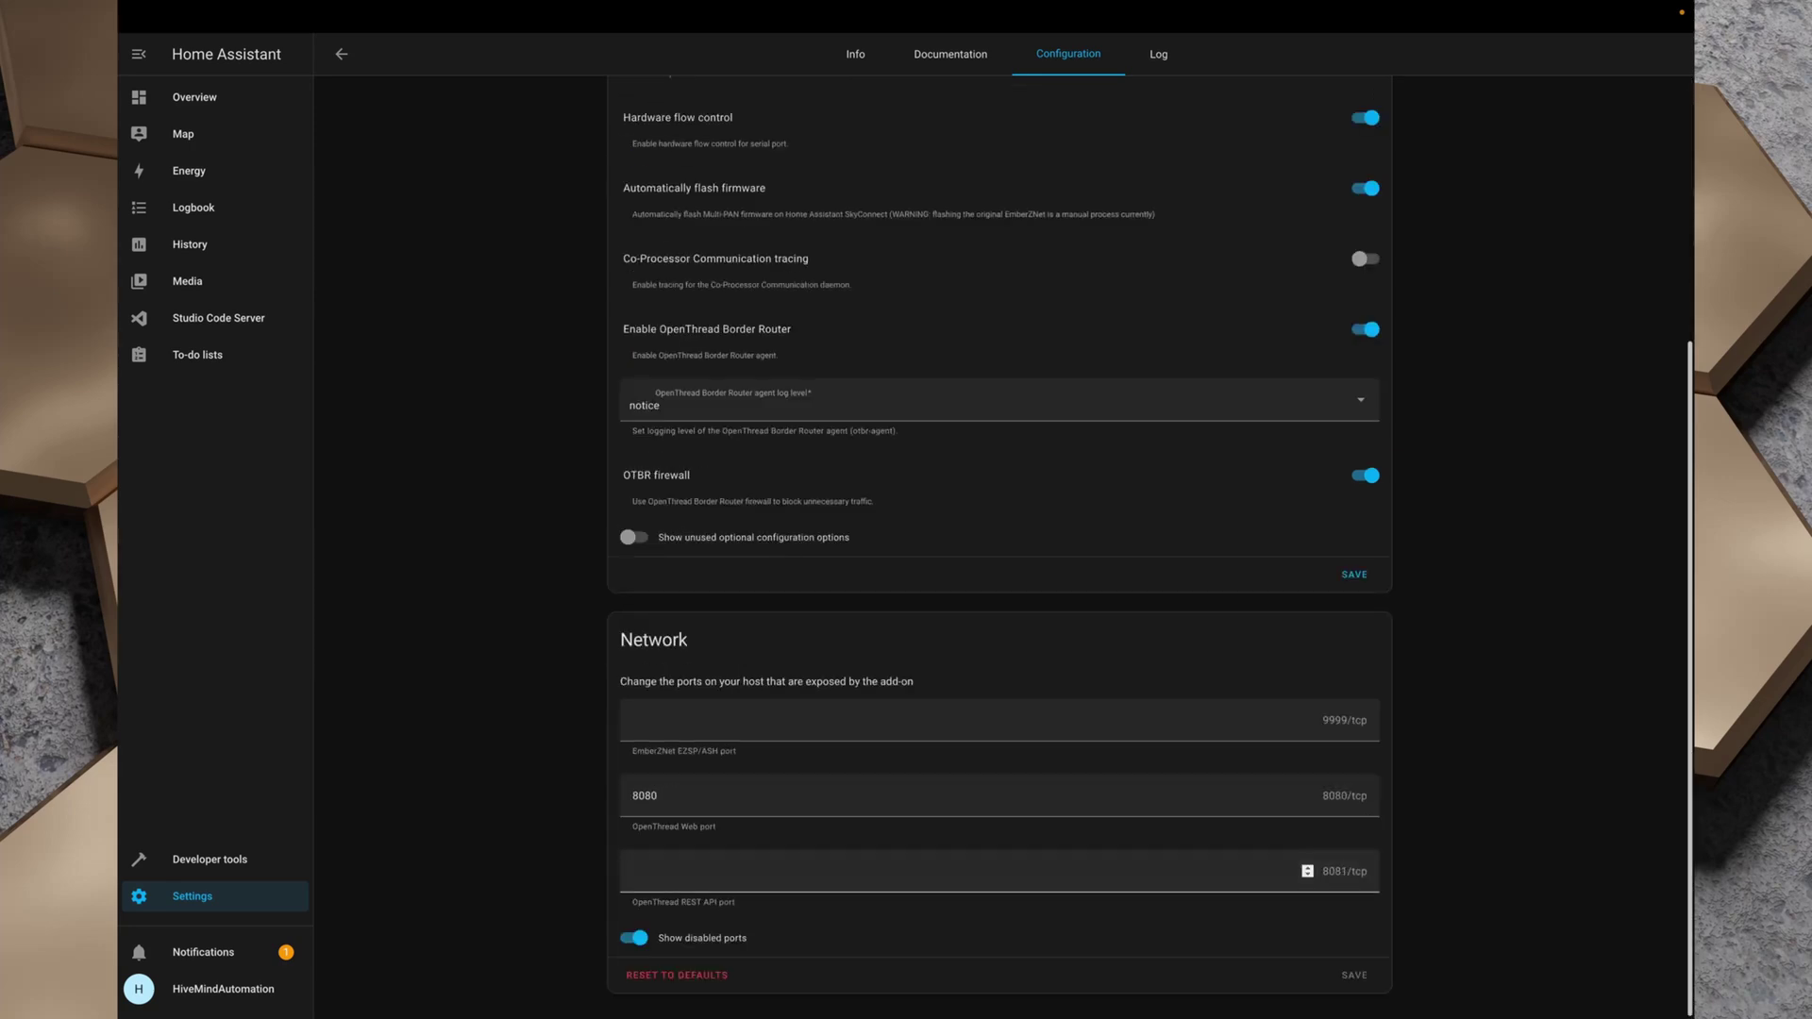
pyautogui.scroll(4, 1000, 547)
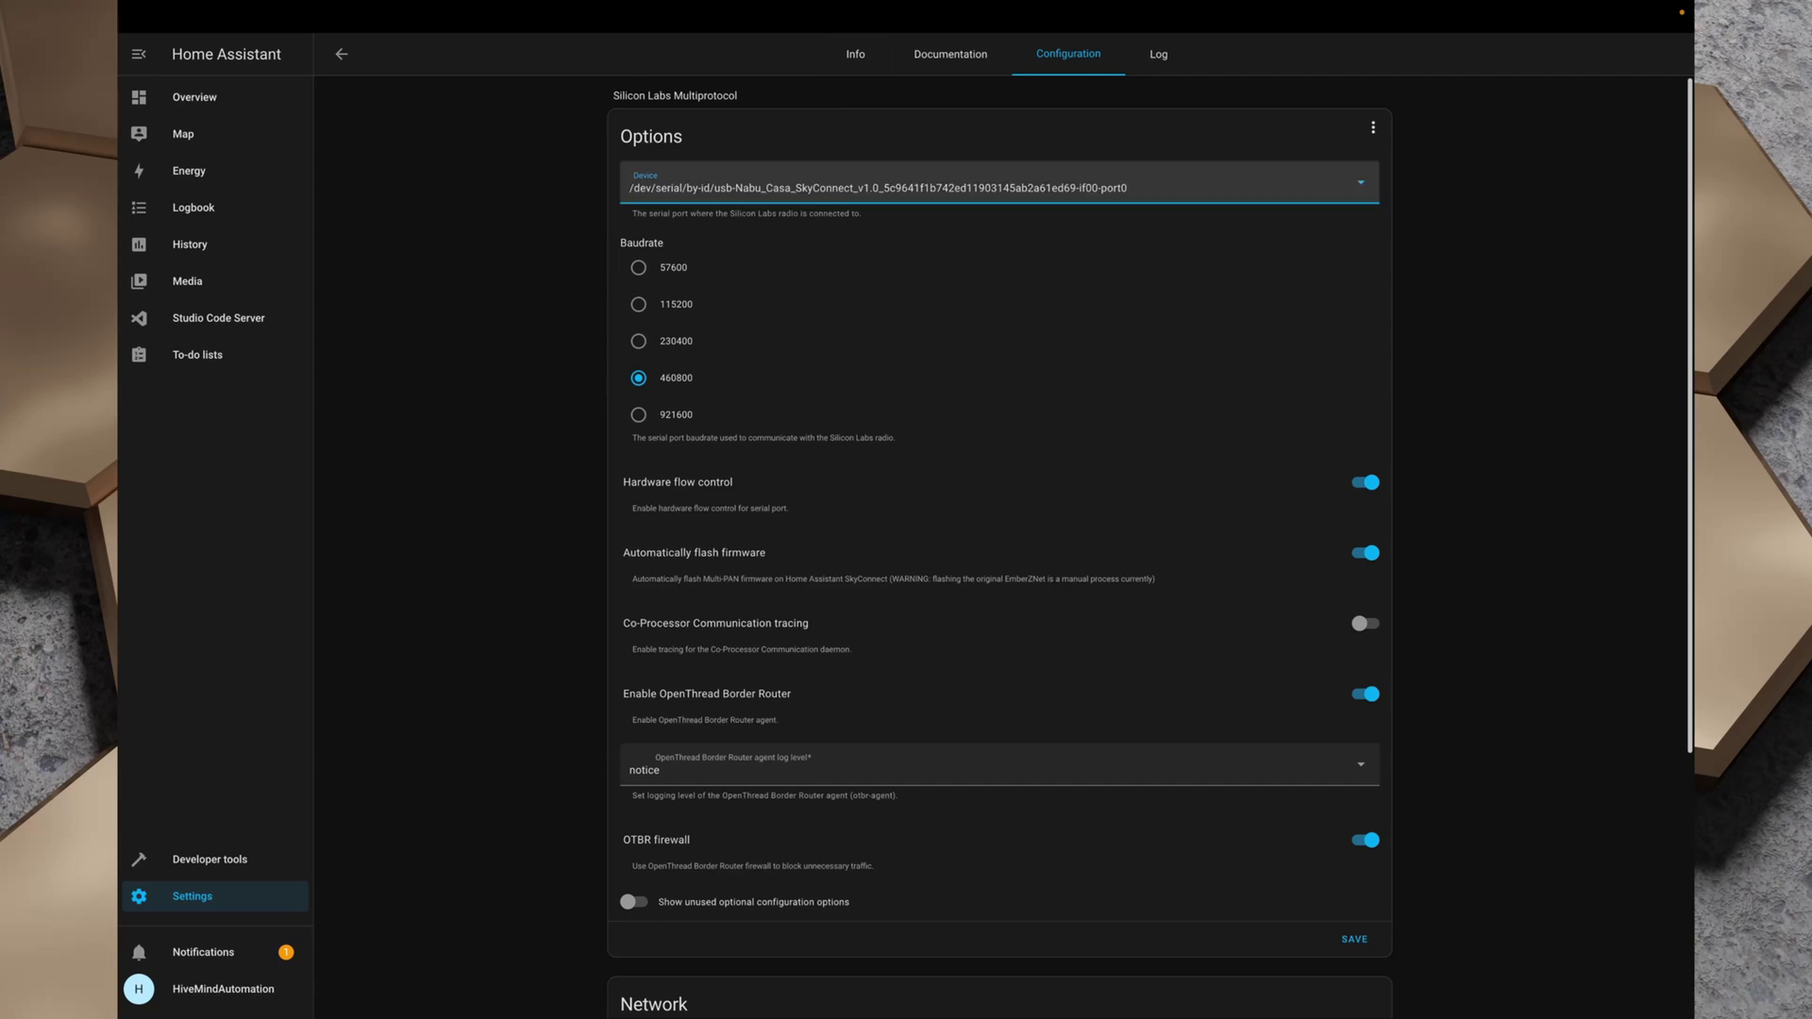
pyautogui.click(1354, 939)
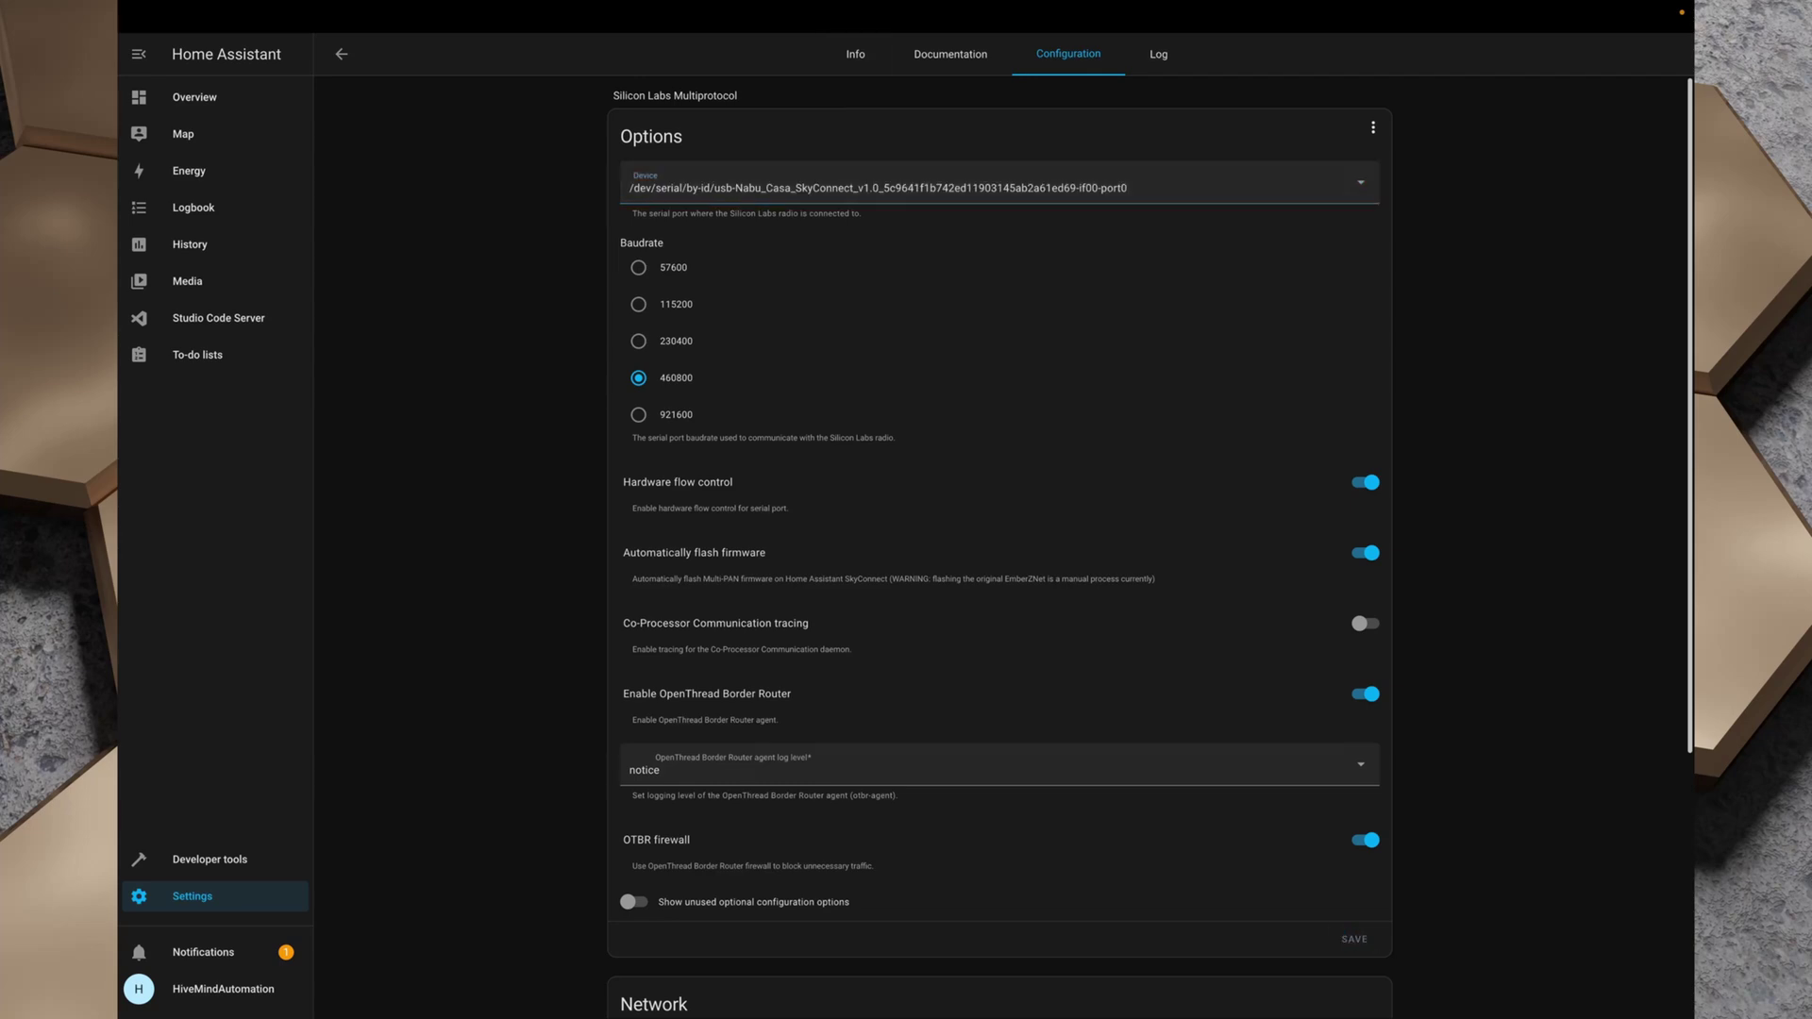
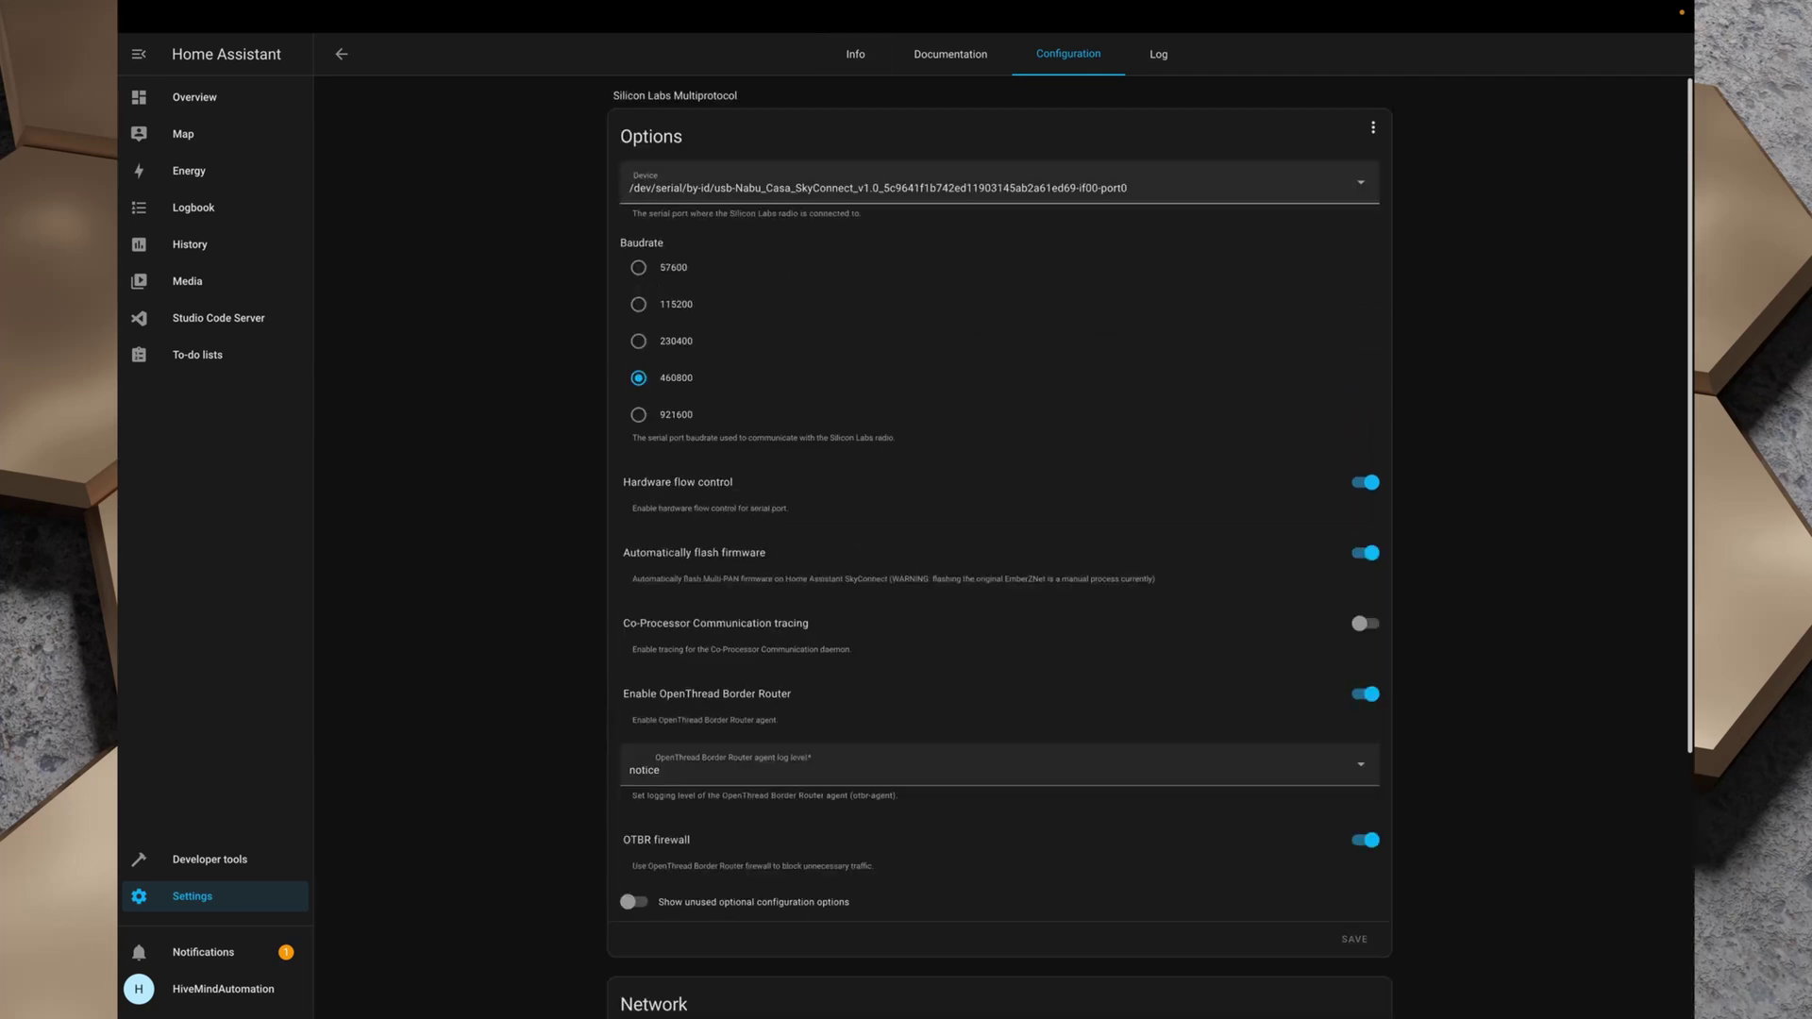
# - Switch to the Info tab of the stopped Silicon Labs Multiprotocol add-on
pyautogui.click(855, 55)
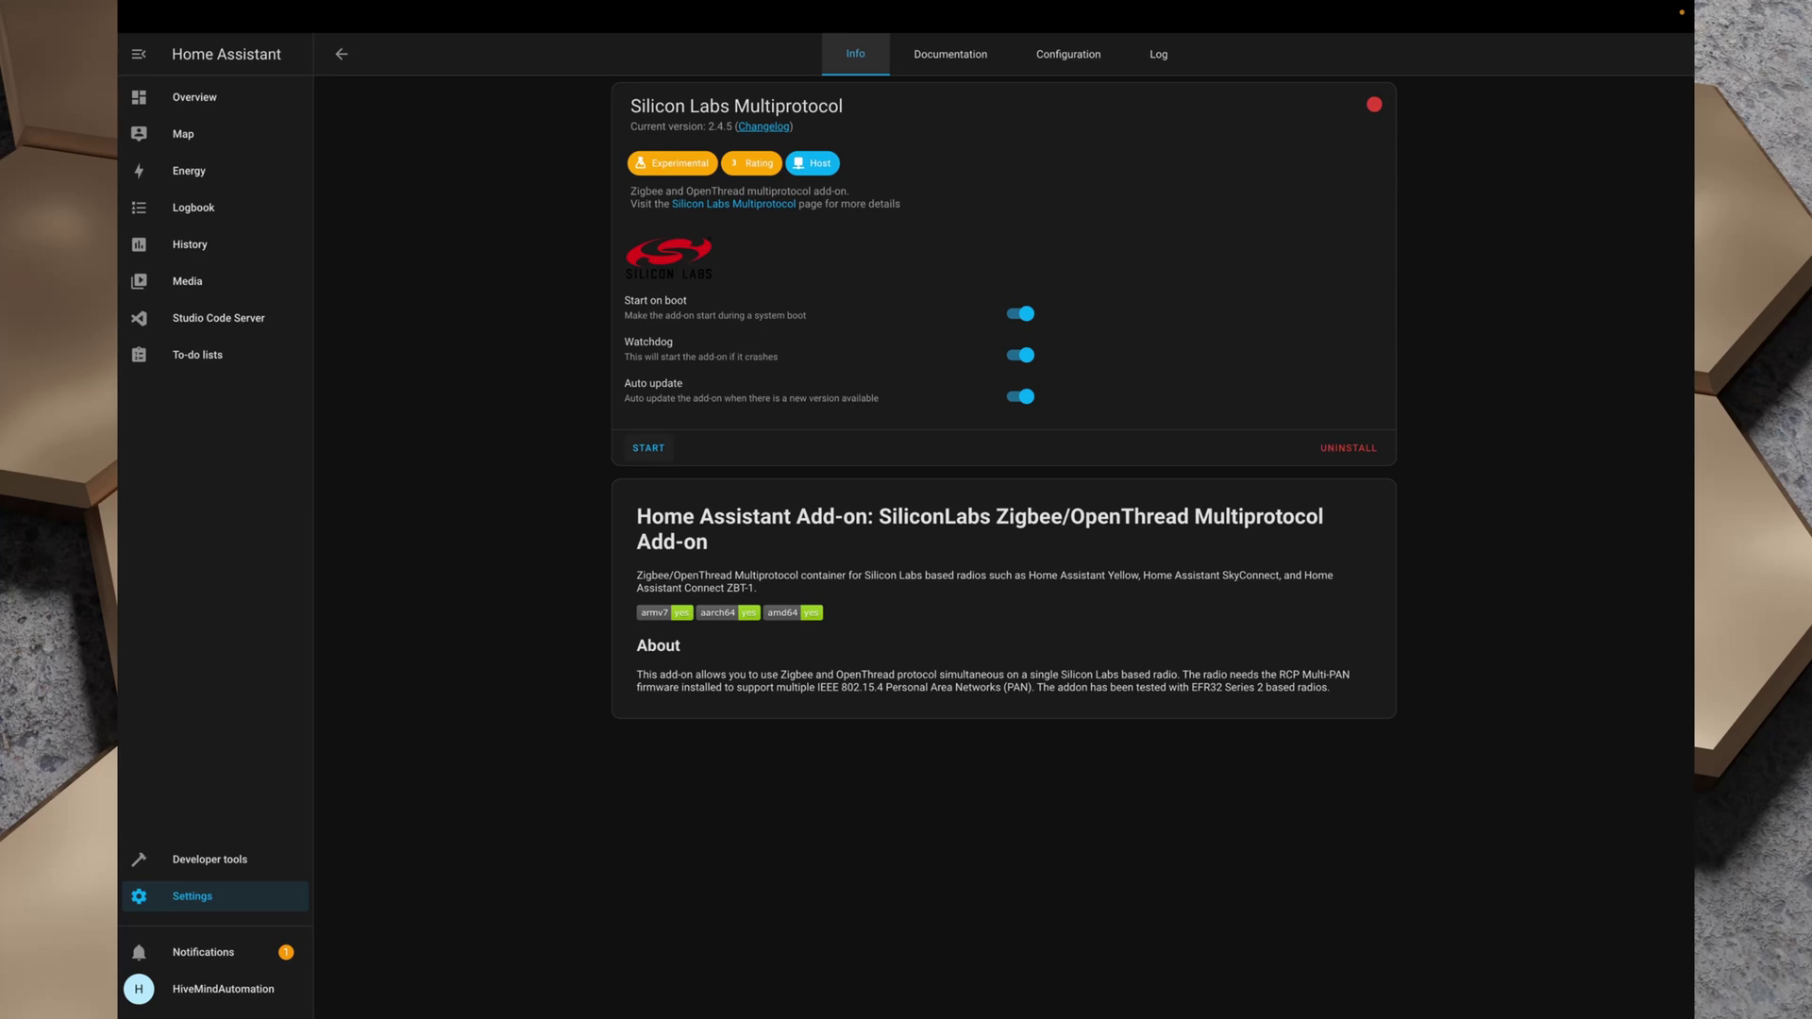
# - Start the Silicon Labs Multiprotocol add-on and return to its Info overview
pyautogui.click(648, 448)
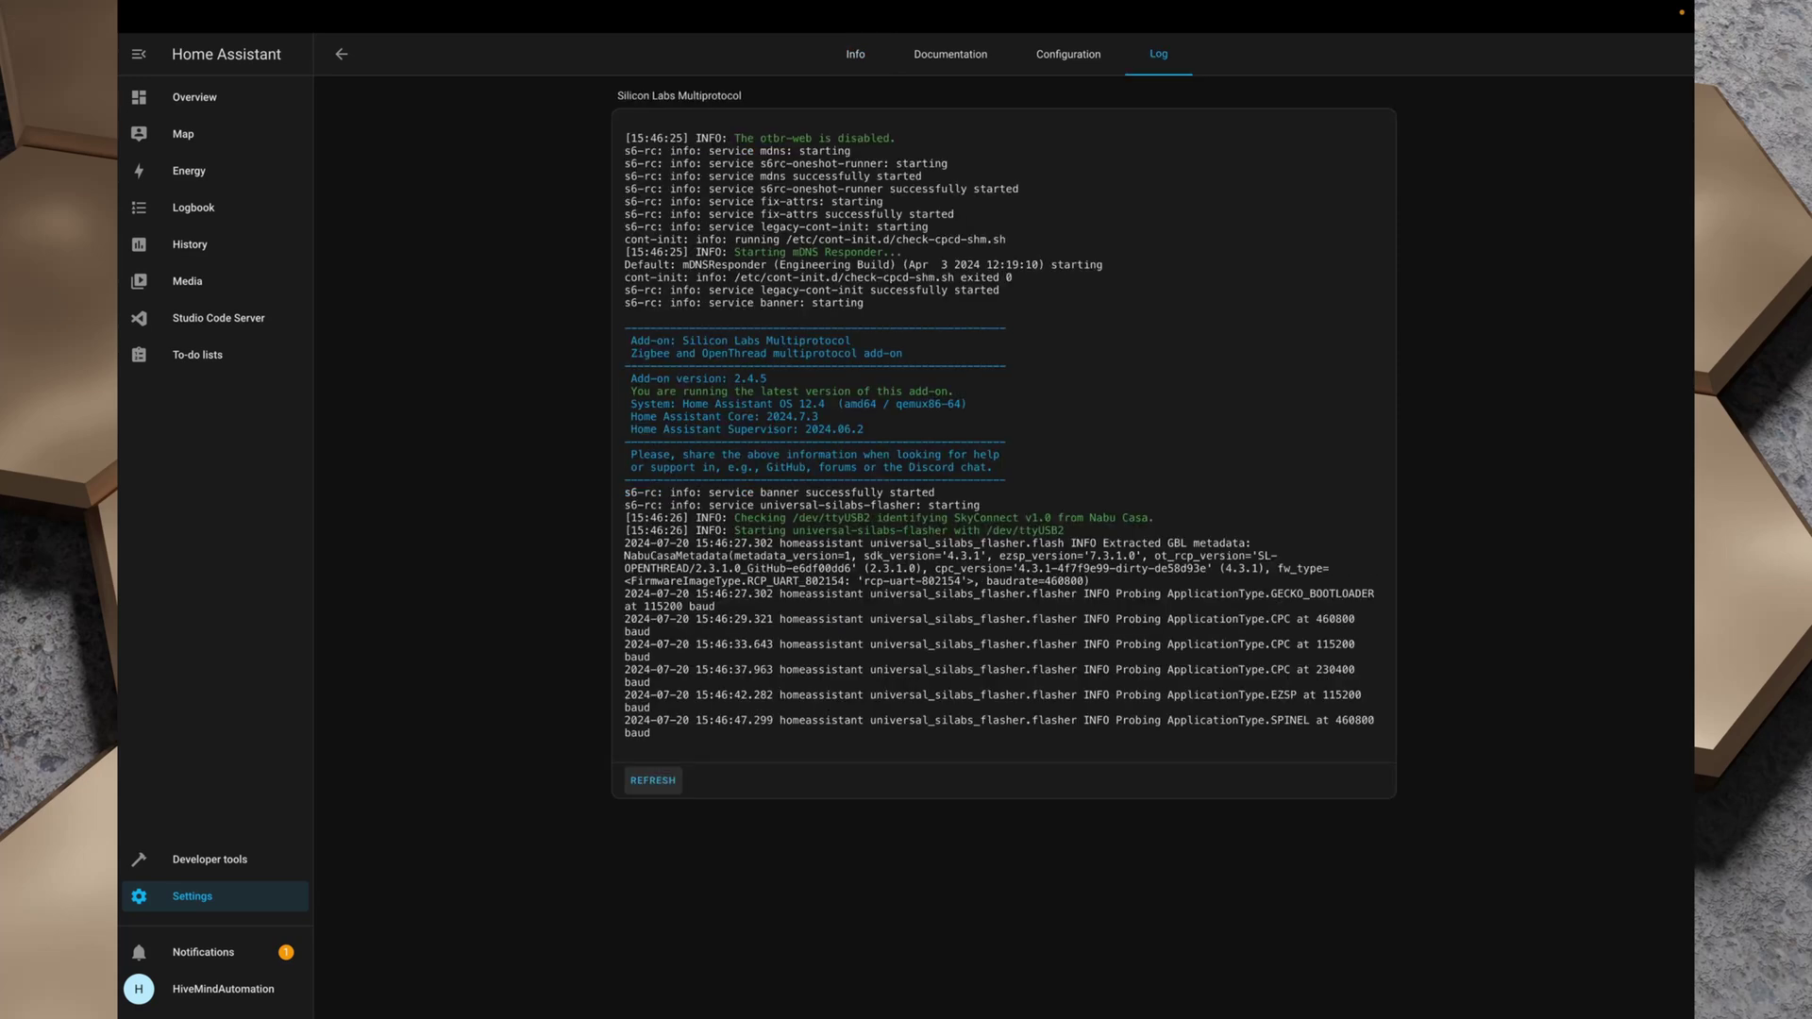
pyautogui.click(856, 55)
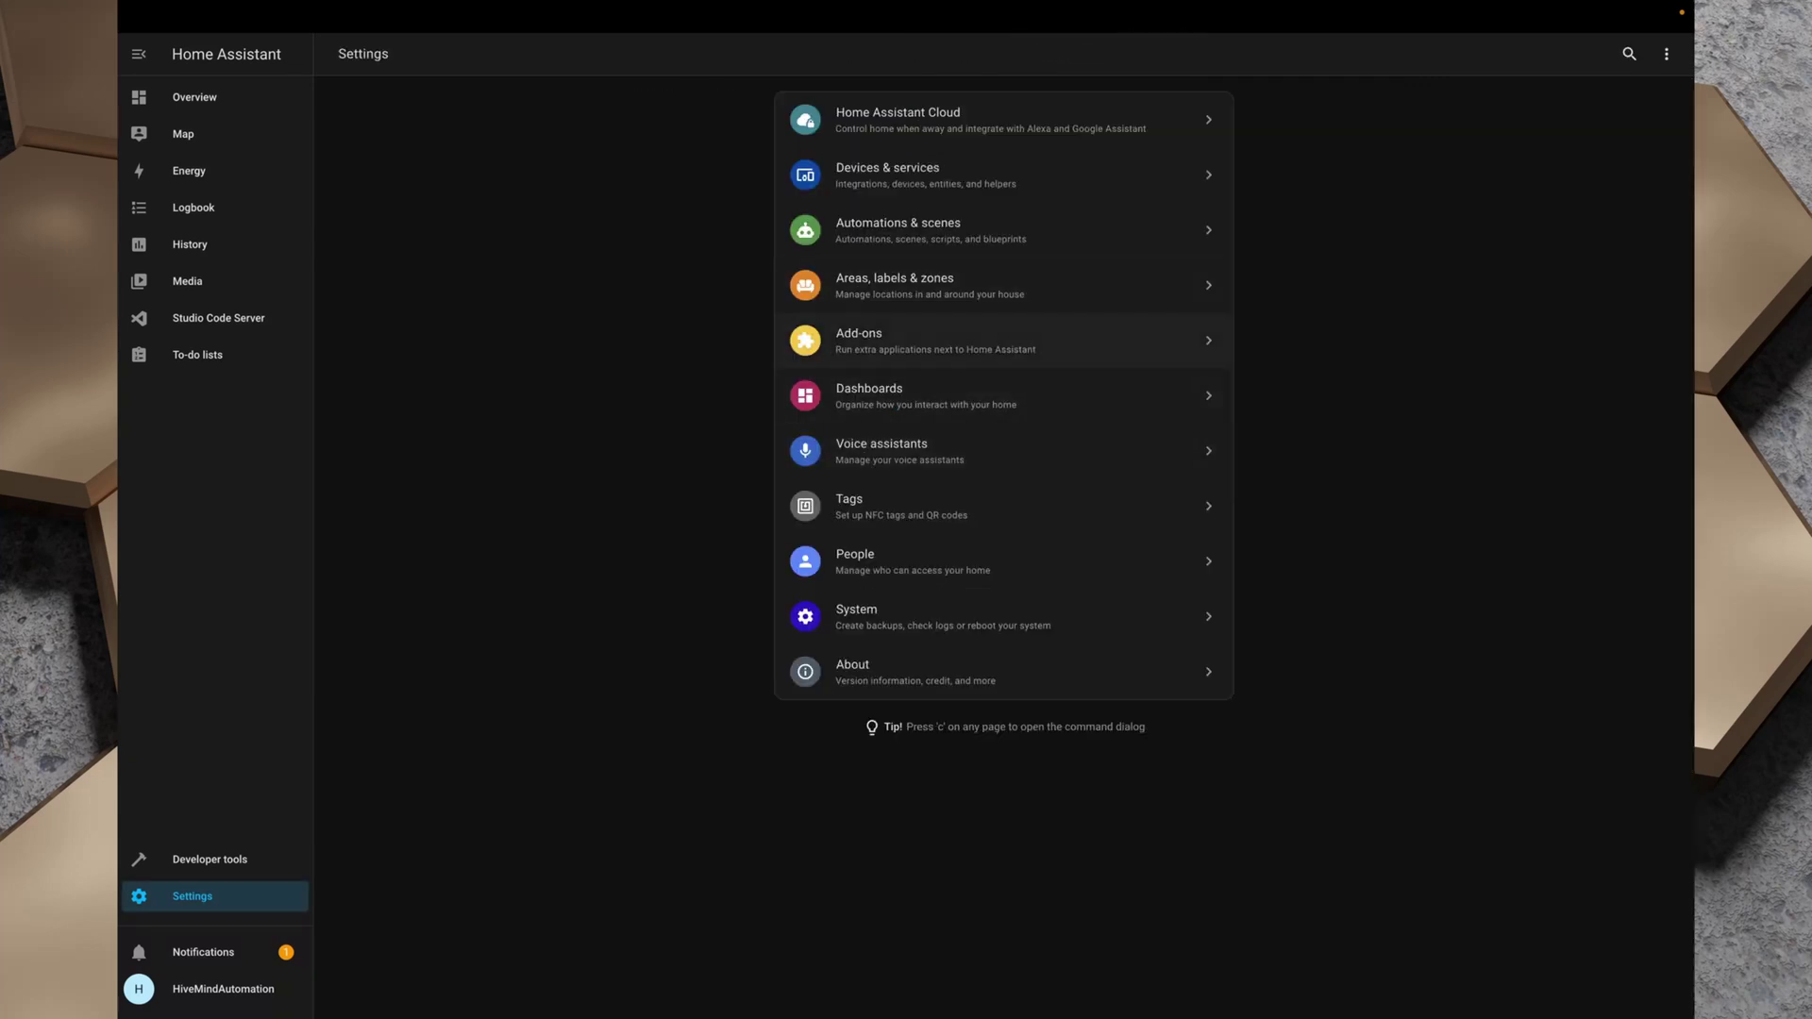
# - Inspect the Open Thread Border Router integration's SkyConnect entry, then return to the integrations list
pyautogui.click(896, 174)
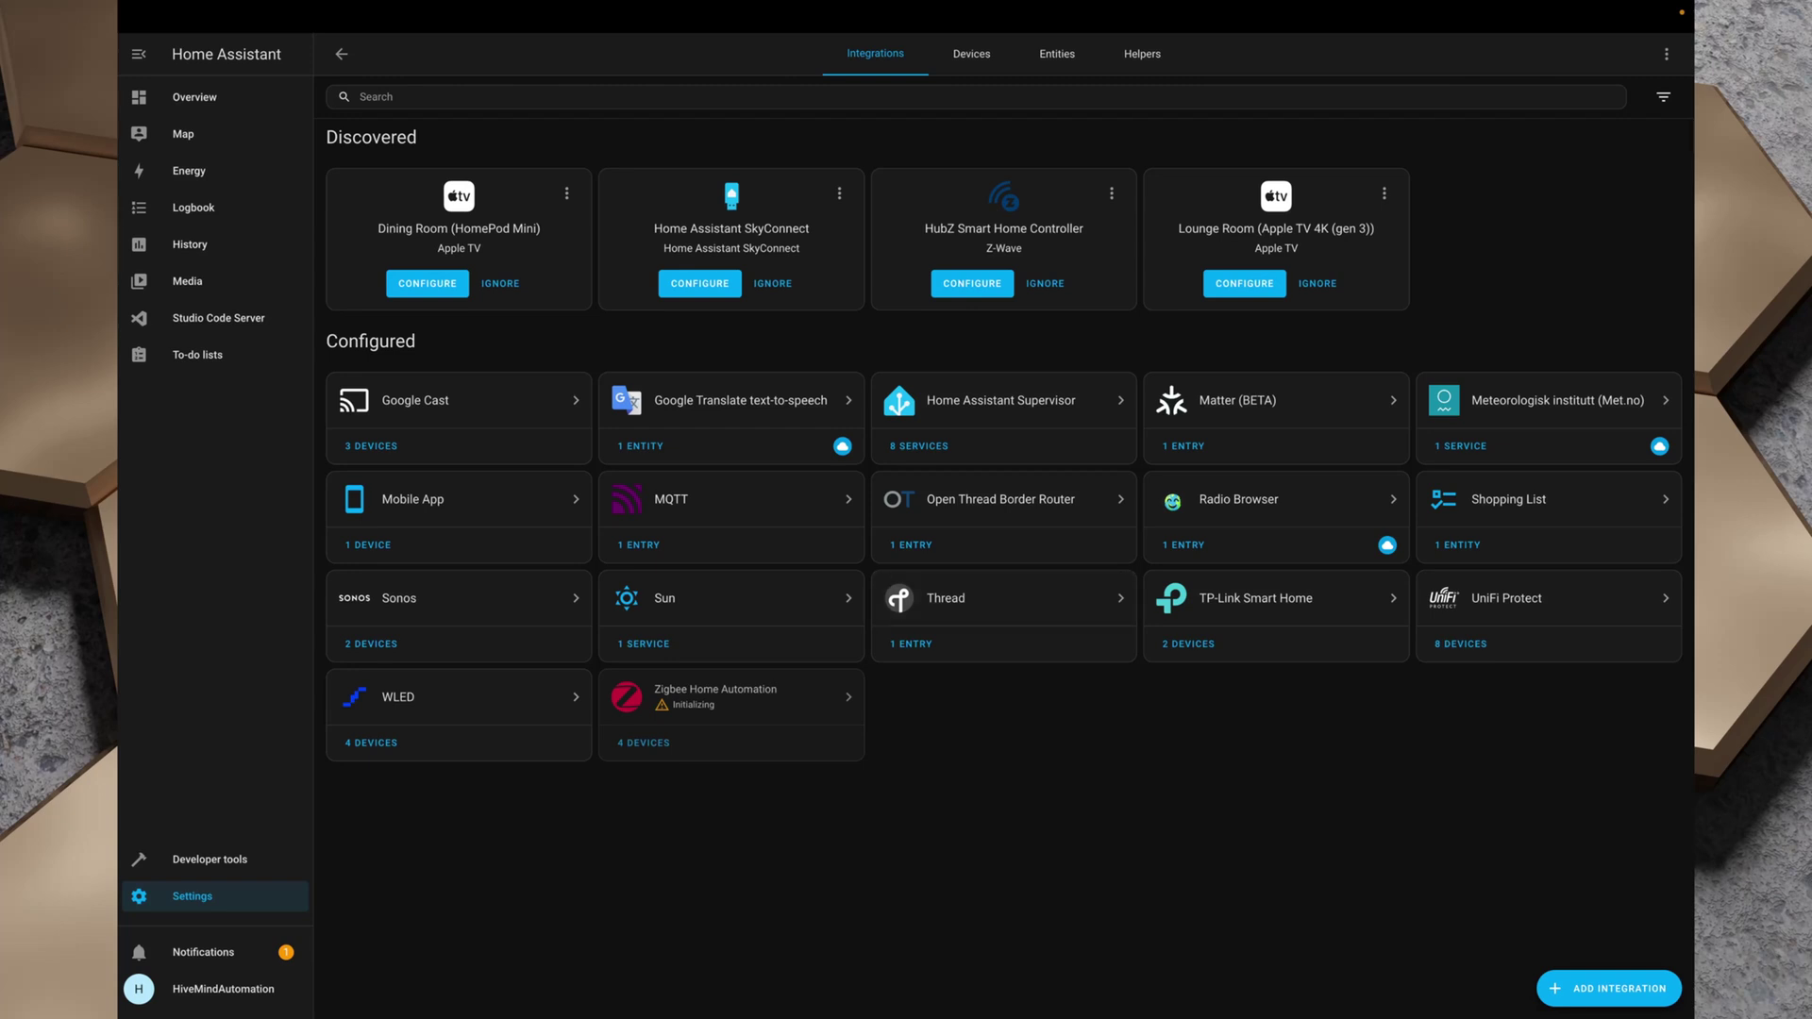
pyautogui.click(1086, 498)
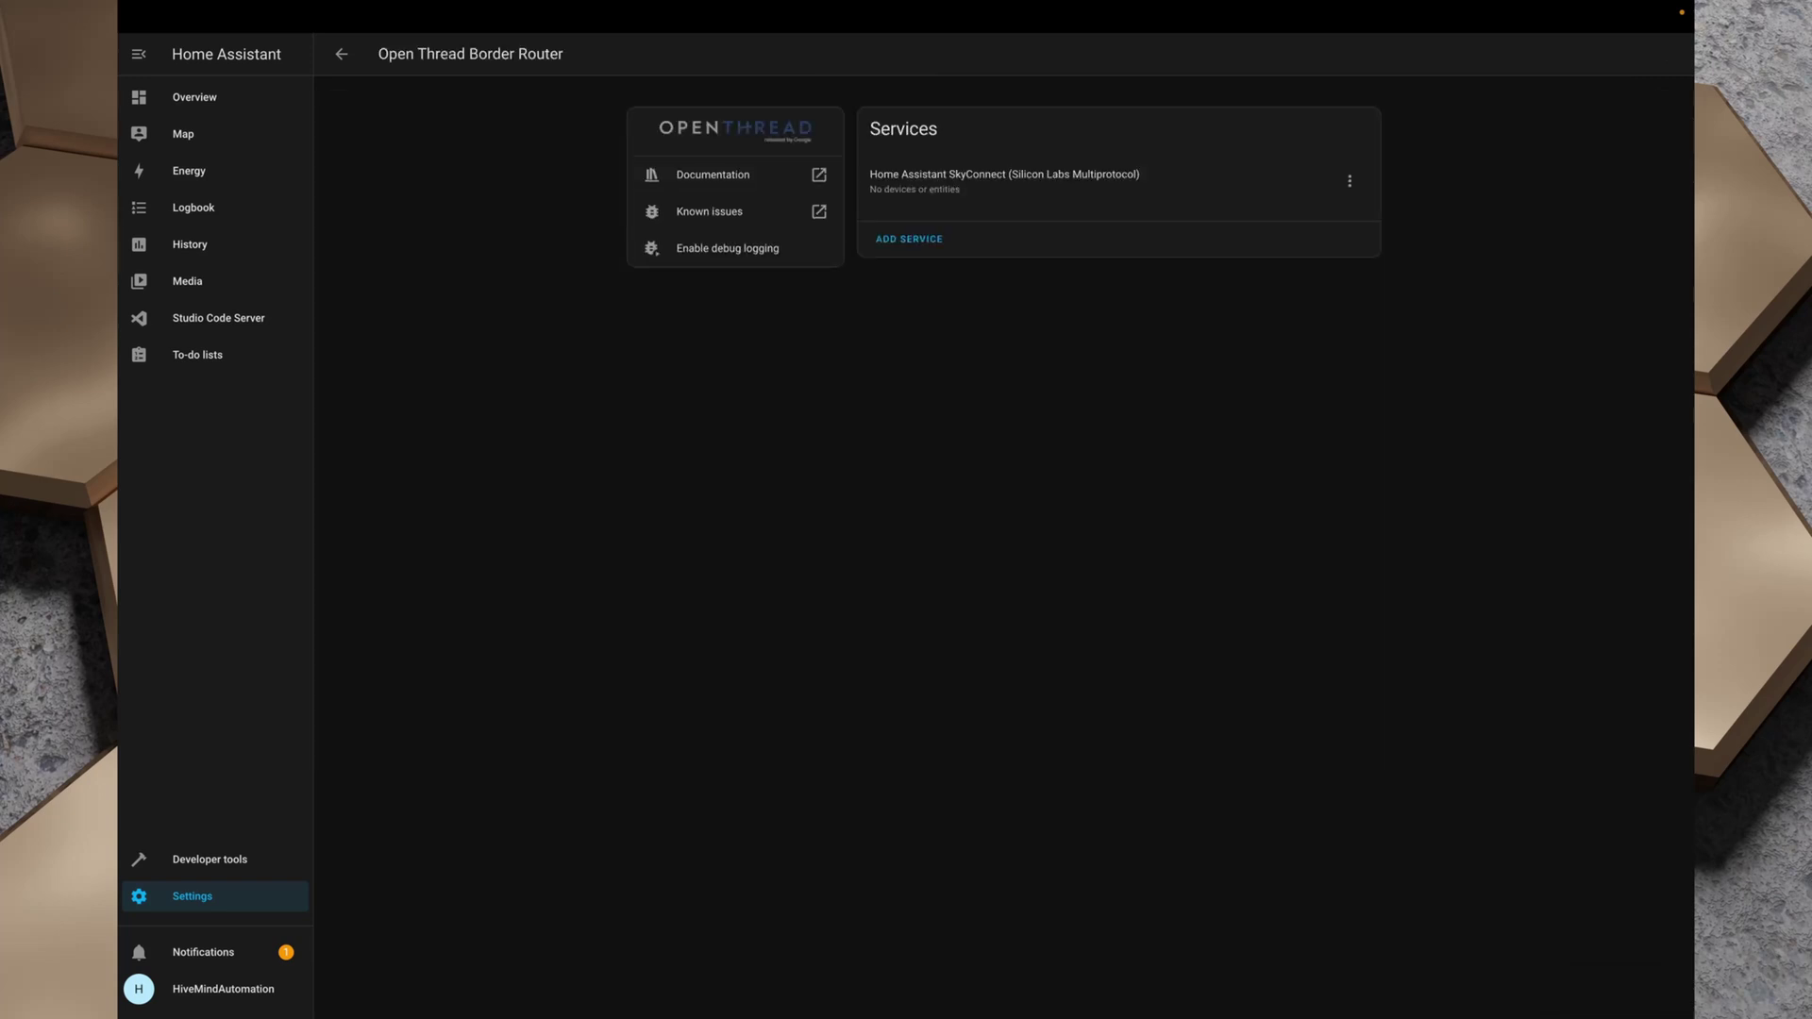
pyautogui.click(1350, 181)
pyautogui.click(1133, 205)
pyautogui.click(342, 54)
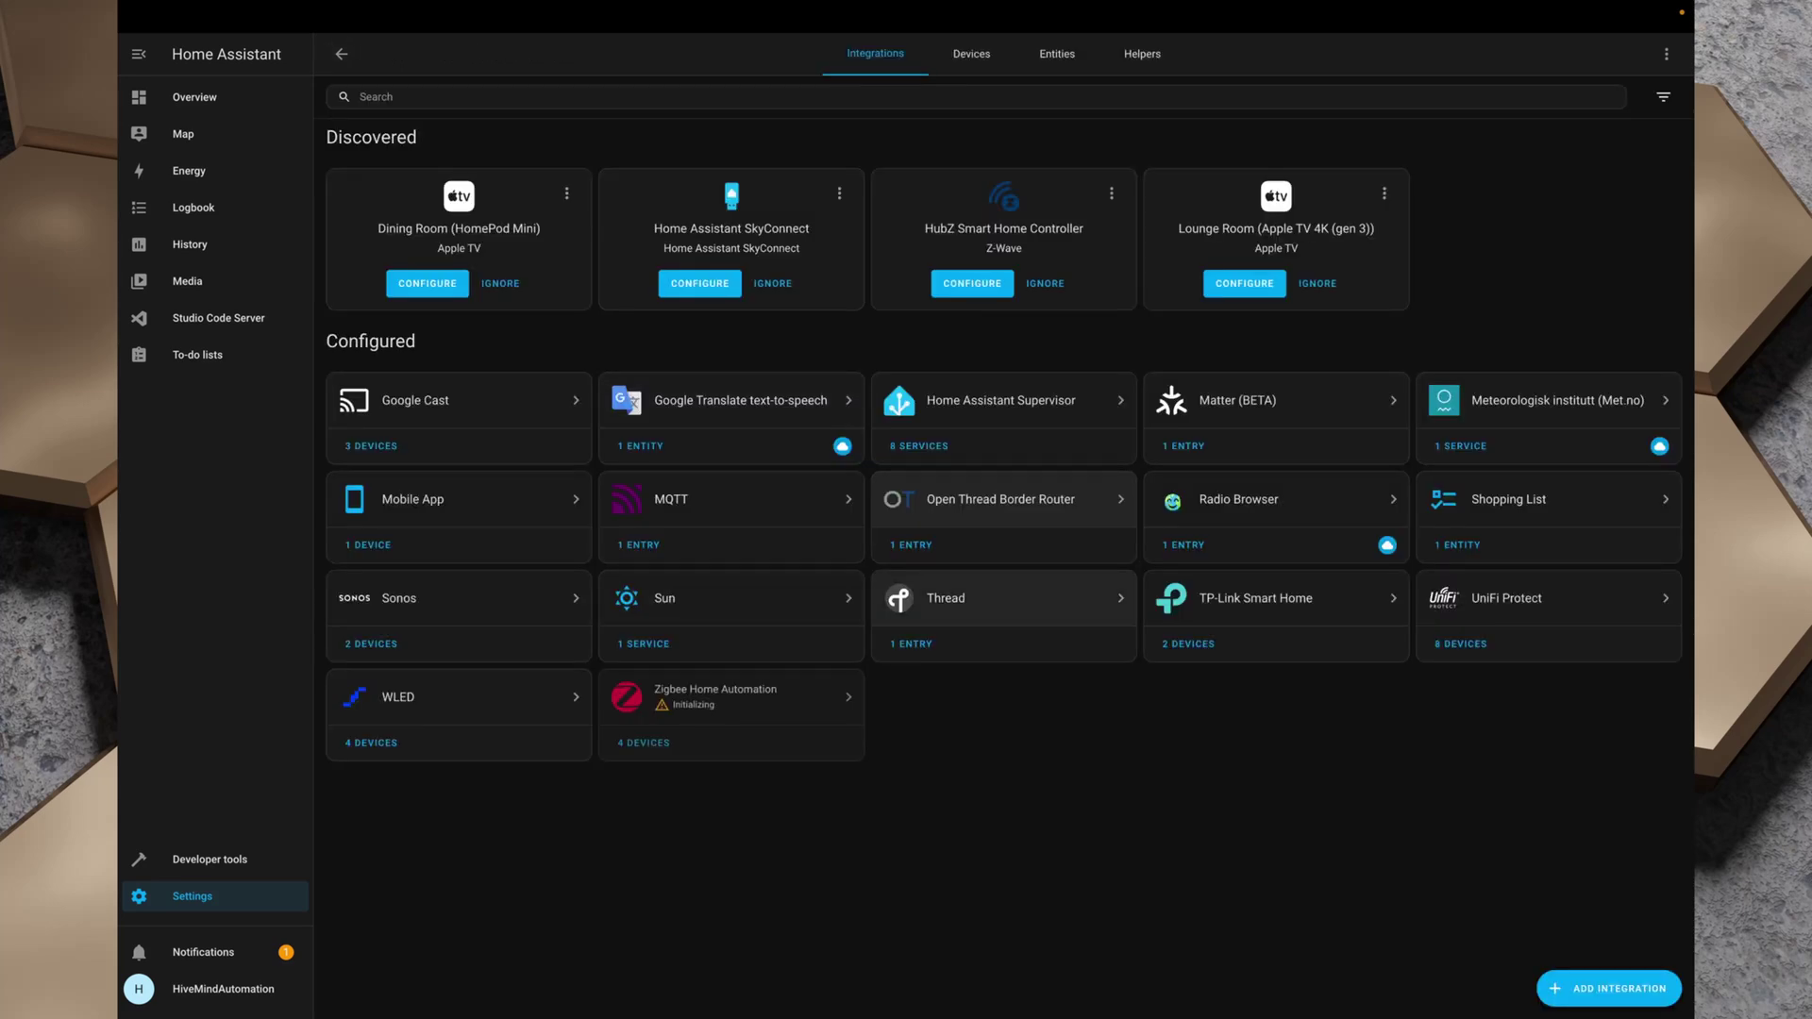
# - Open the Thread integration's network configuration listing ha-thread-630c and two other networks
pyautogui.click(1004, 598)
pyautogui.click(341, 54)
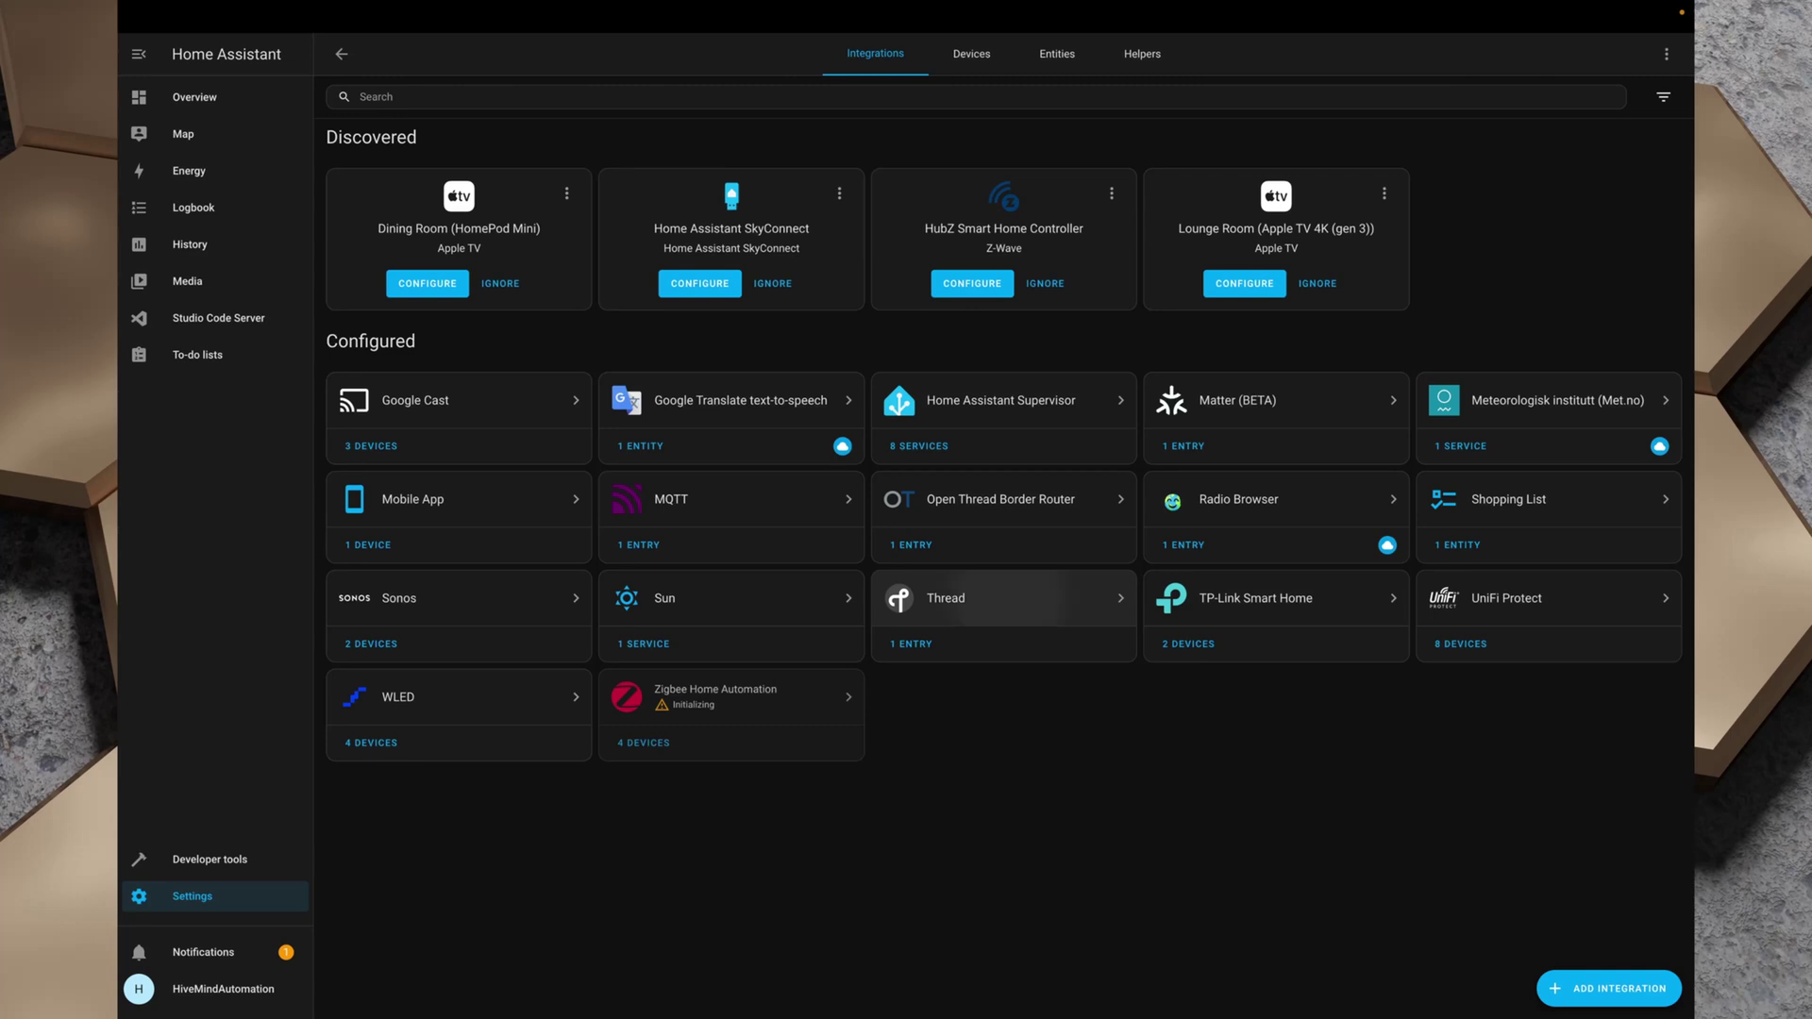
pyautogui.click(1001, 598)
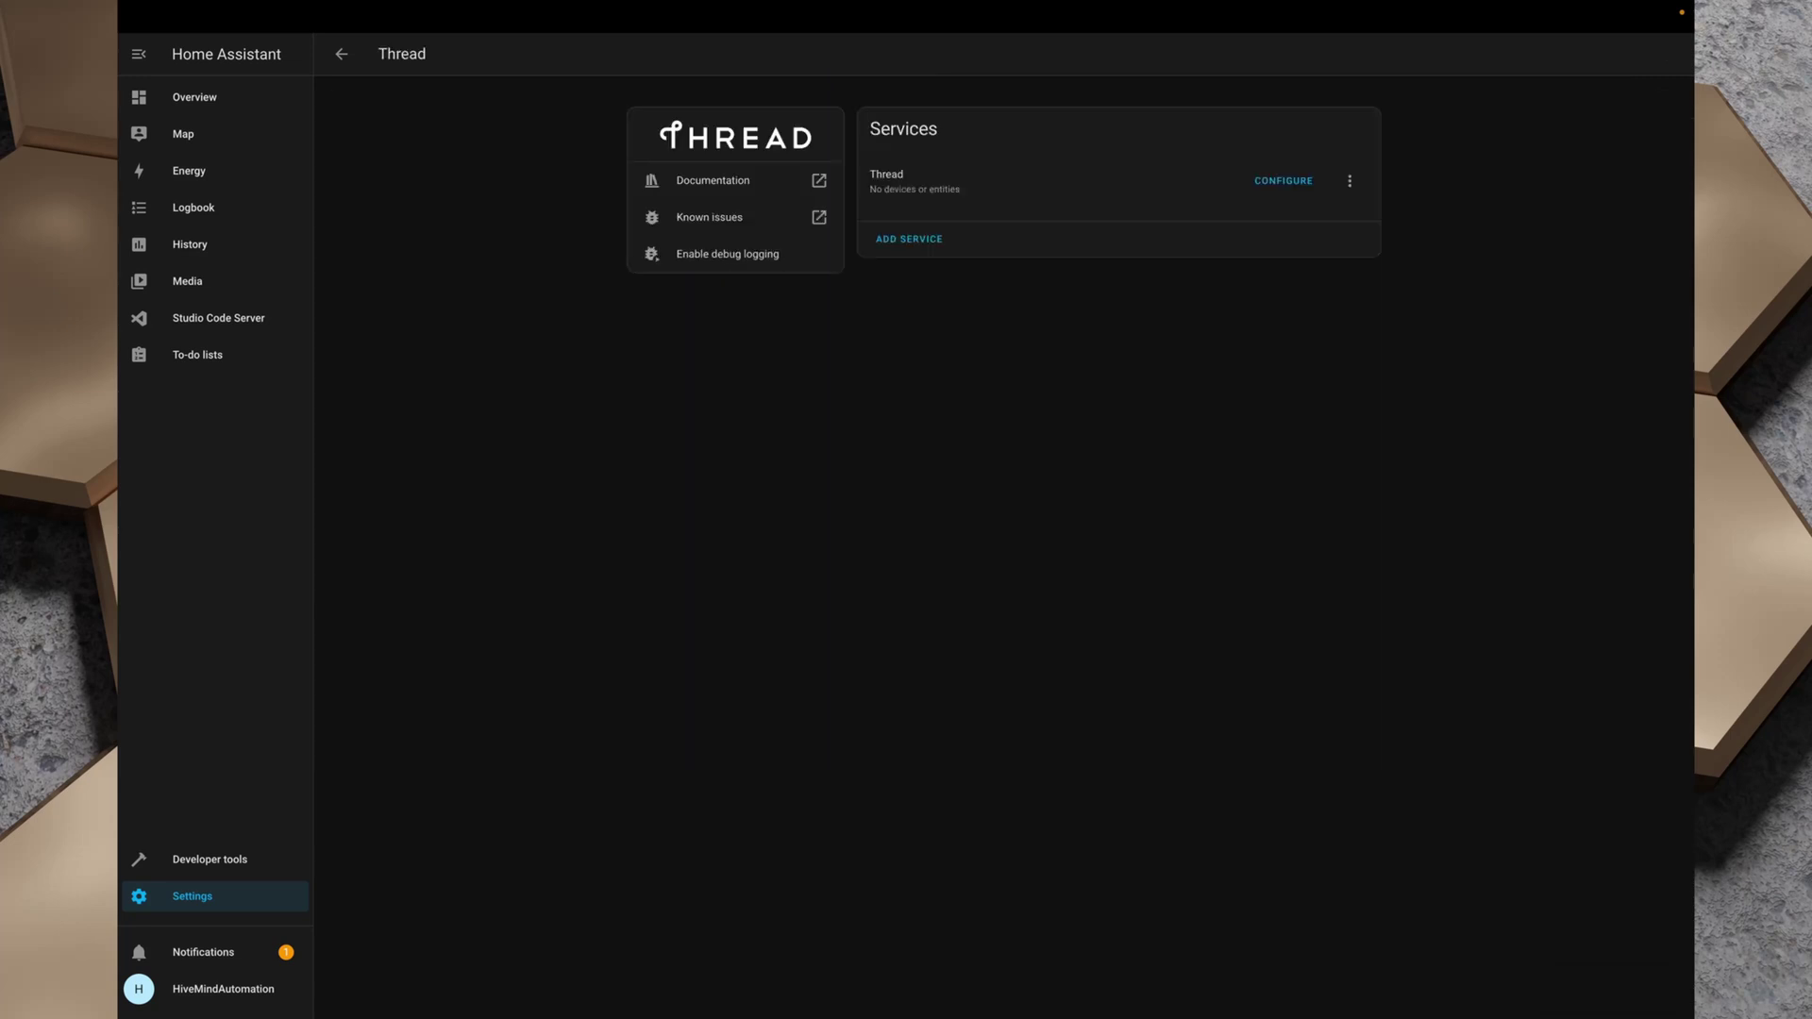
pyautogui.click(1284, 181)
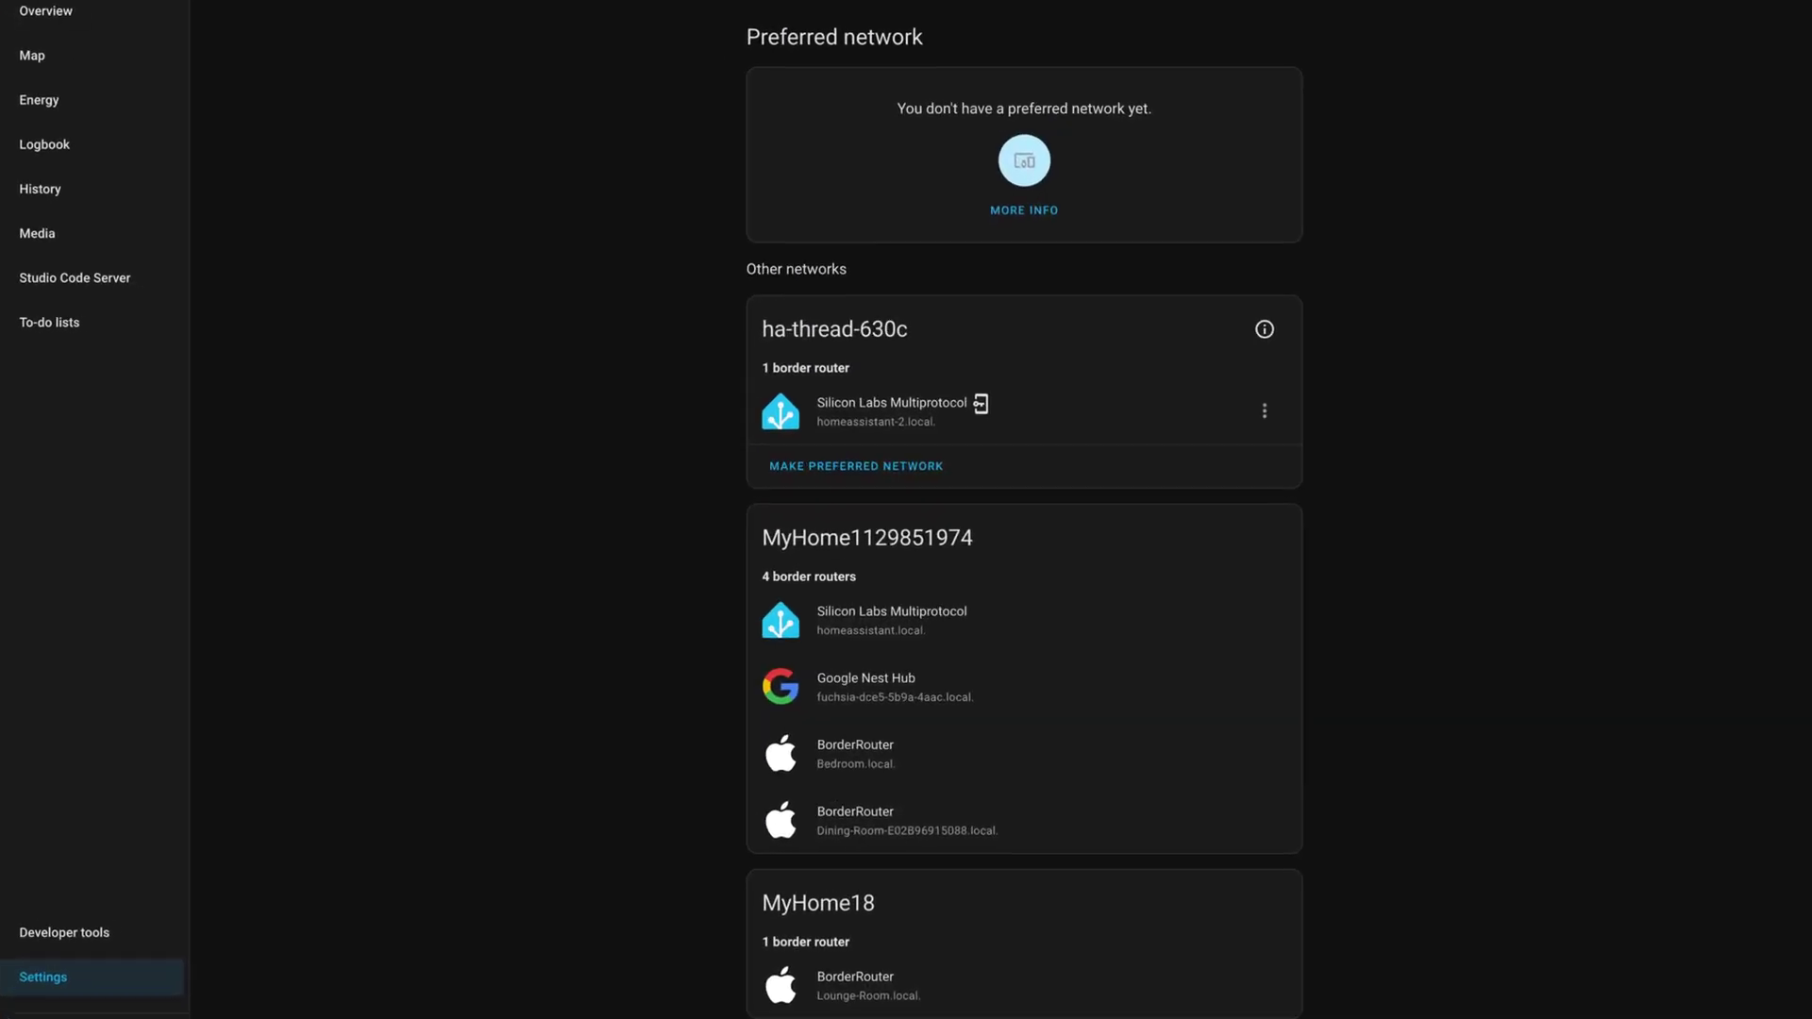
pyautogui.moveTo(762, 329); pyautogui.dragTo(896, 328)
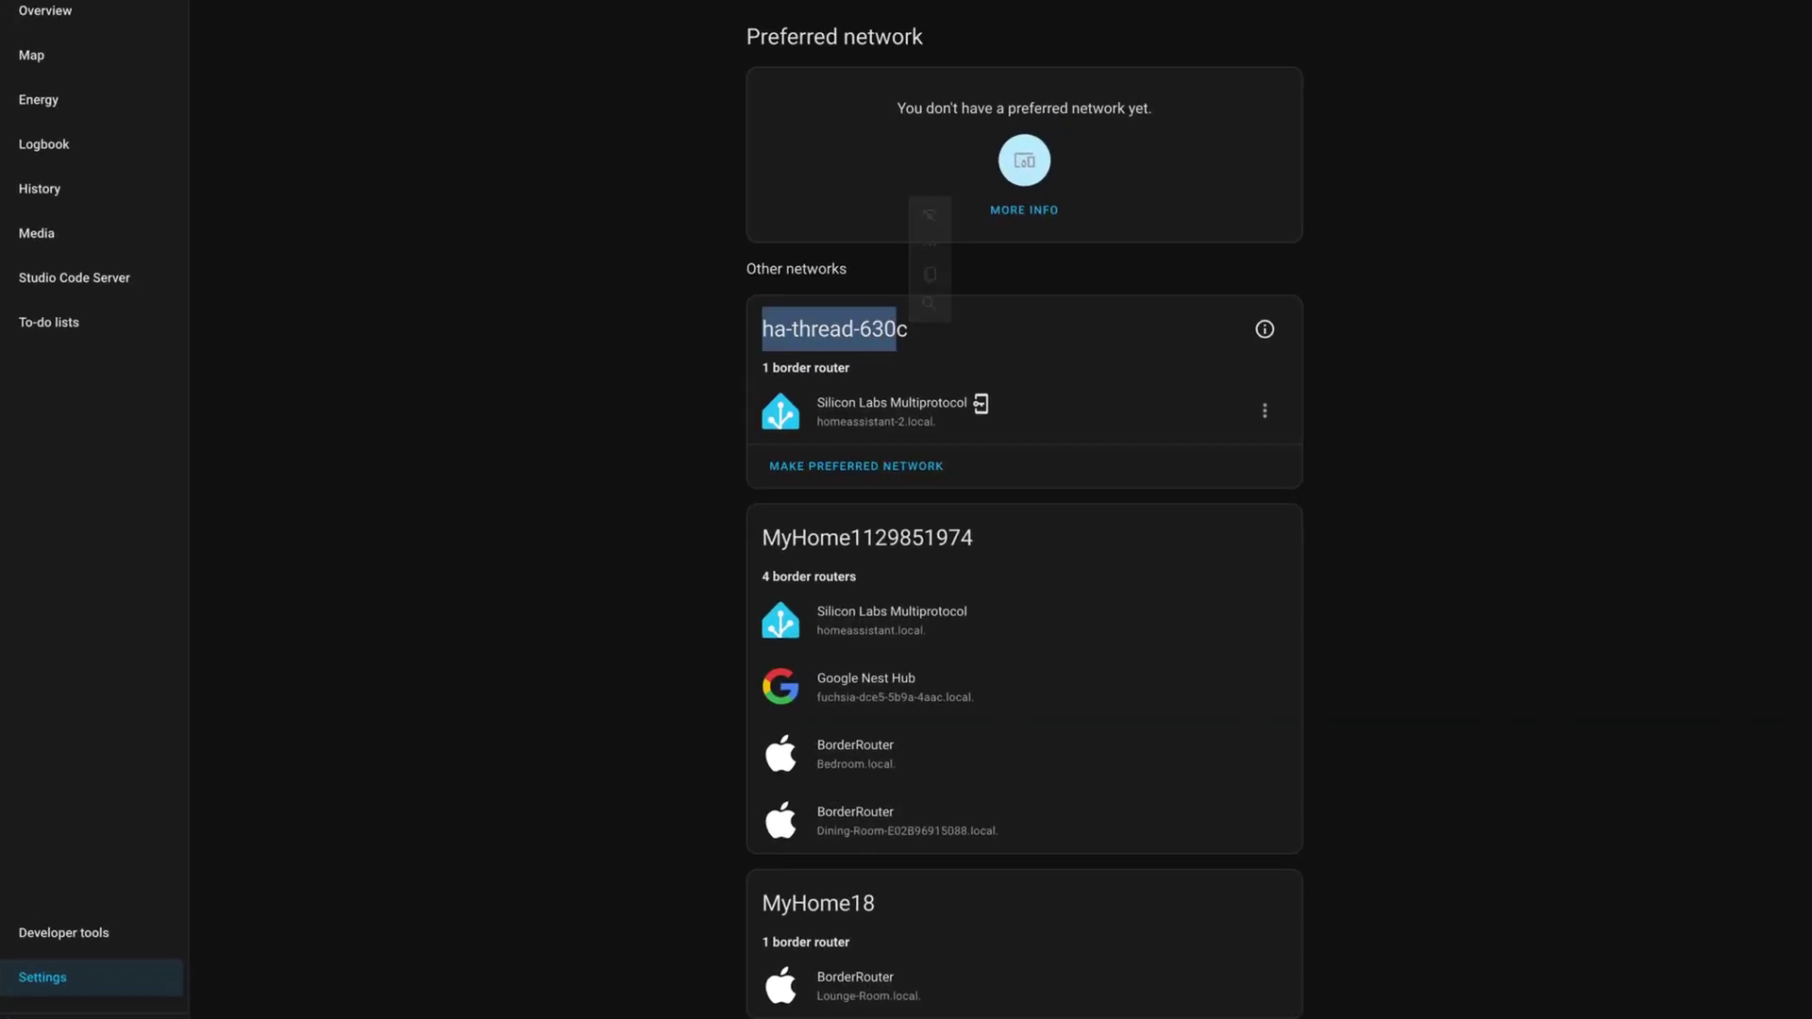
pyautogui.click(899, 331)
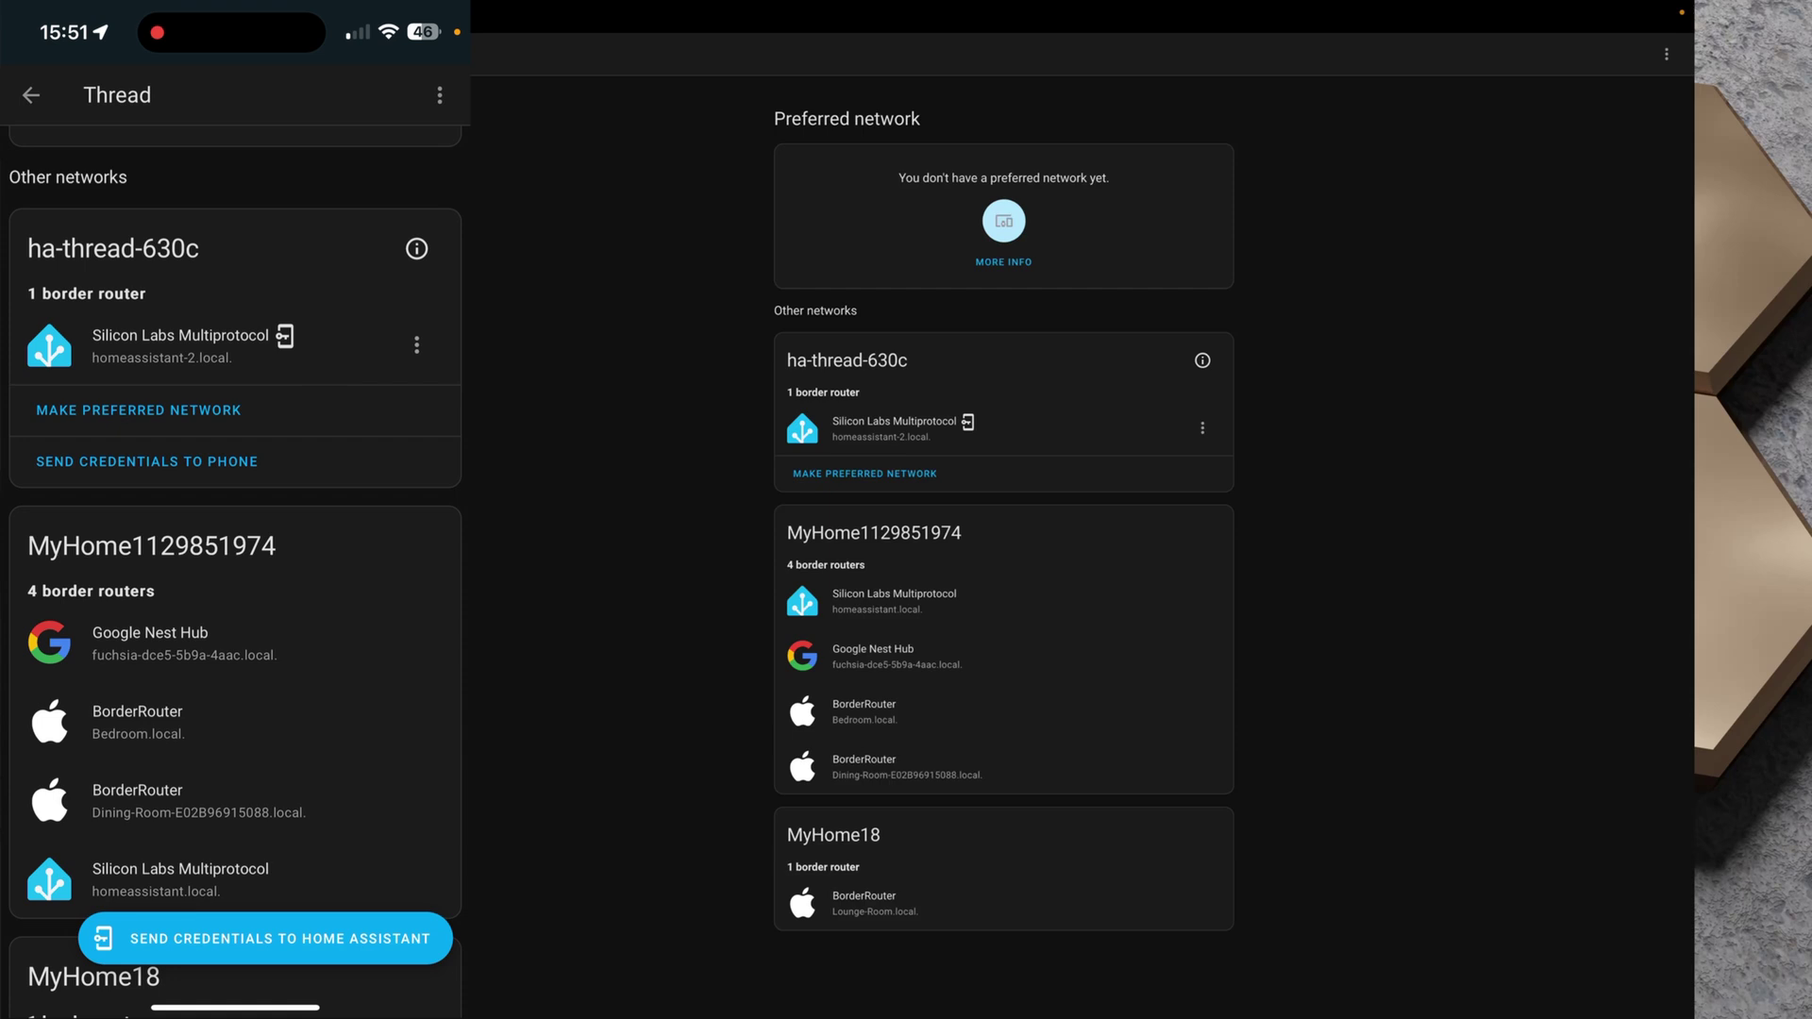
# - On the phone's Thread page, send the phone's Thread credentials to Home Assistant
pyautogui.click(416, 345)
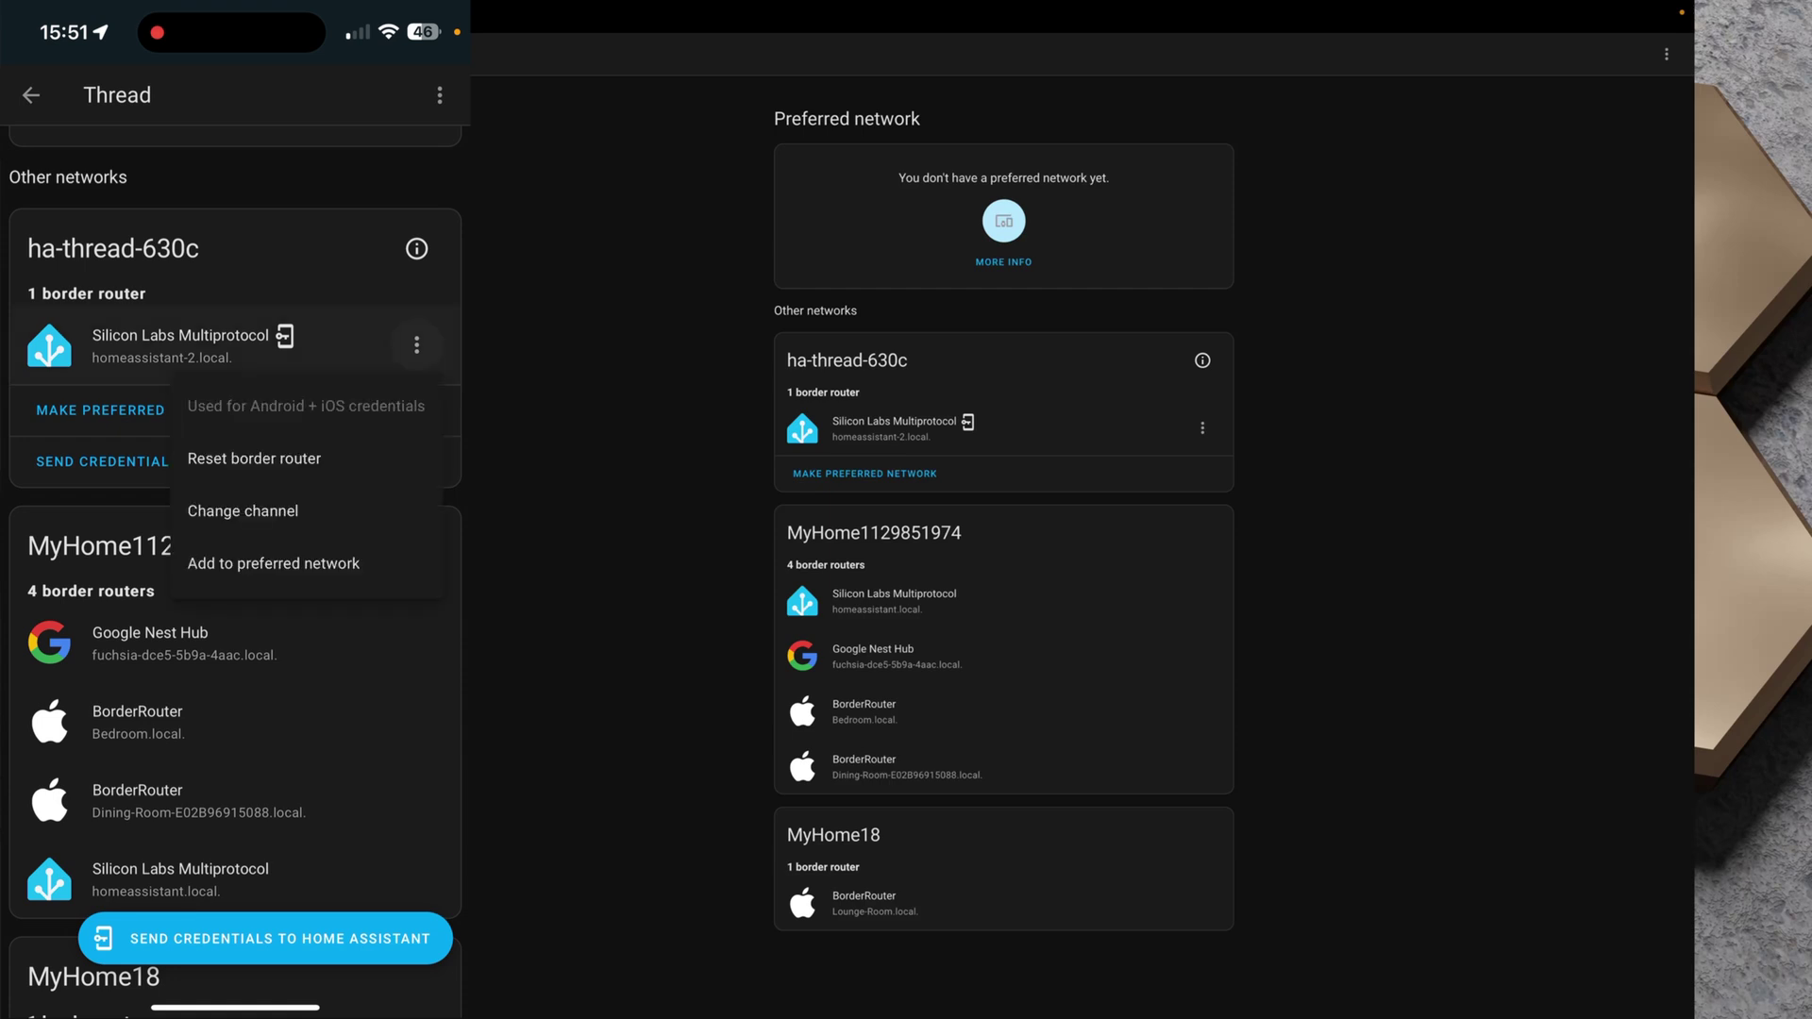
pyautogui.click(265, 722)
pyautogui.scroll(-2, 236, 661)
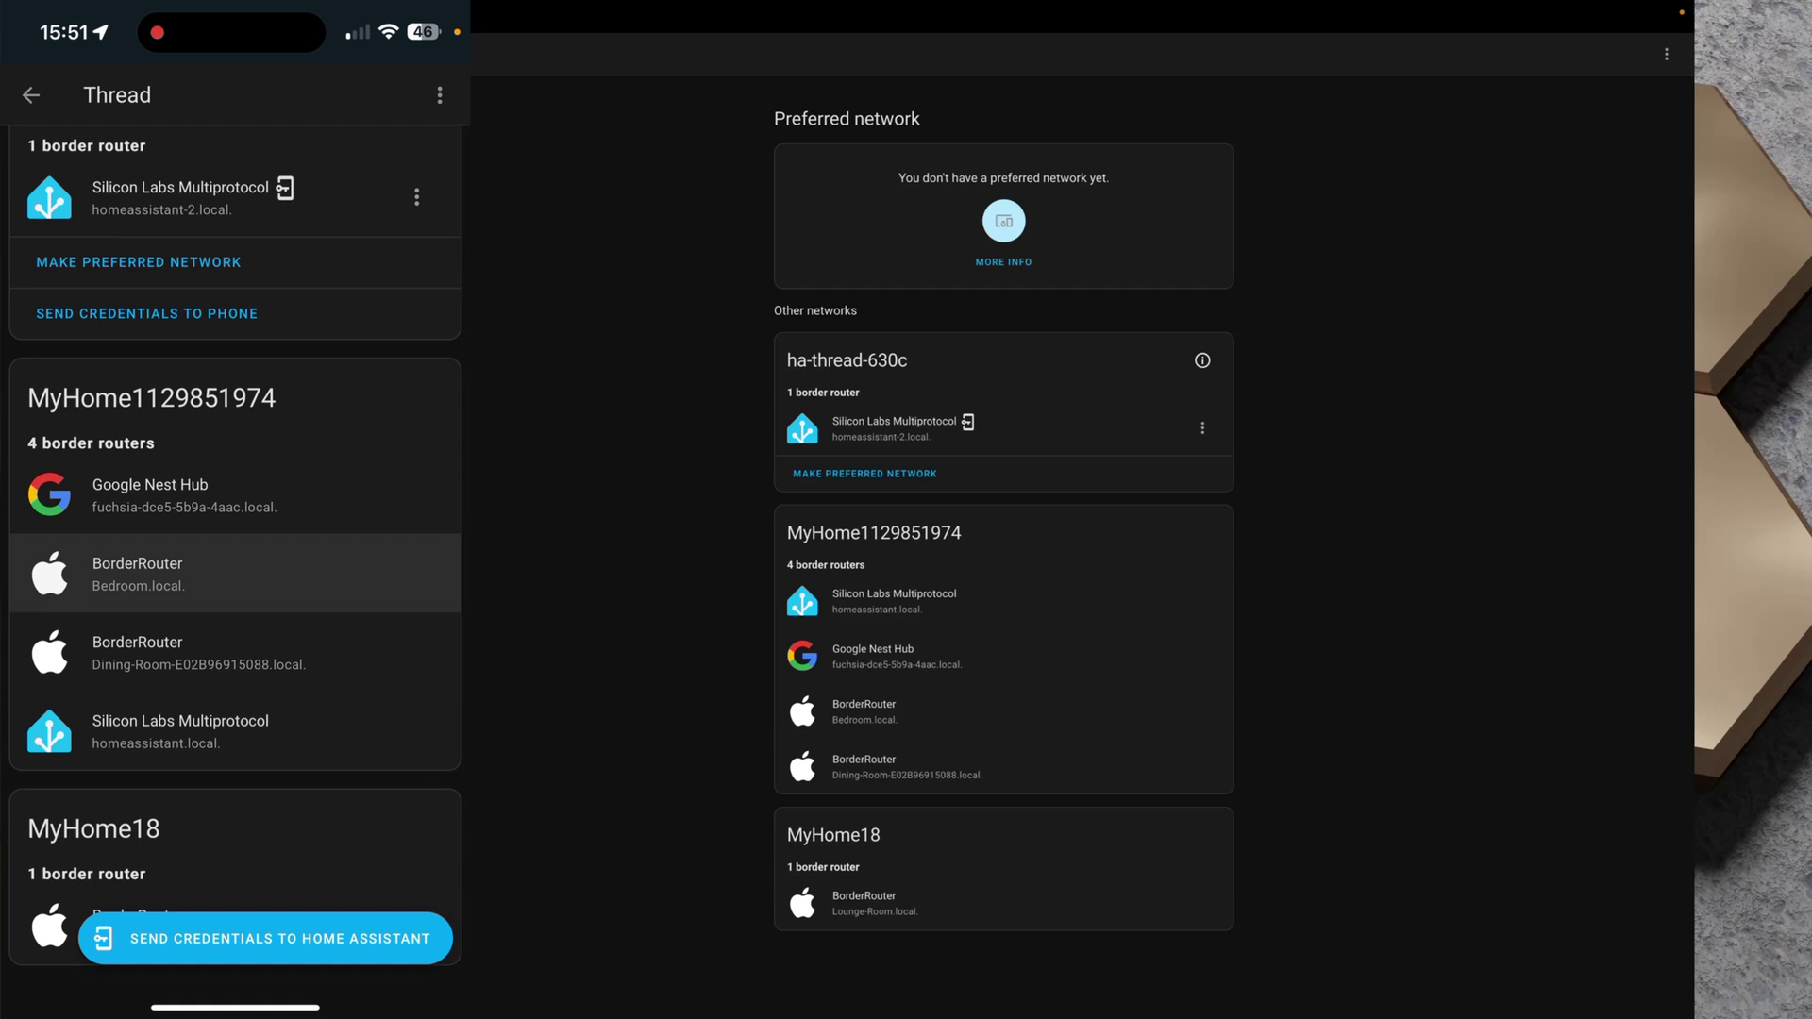
pyautogui.click(159, 939)
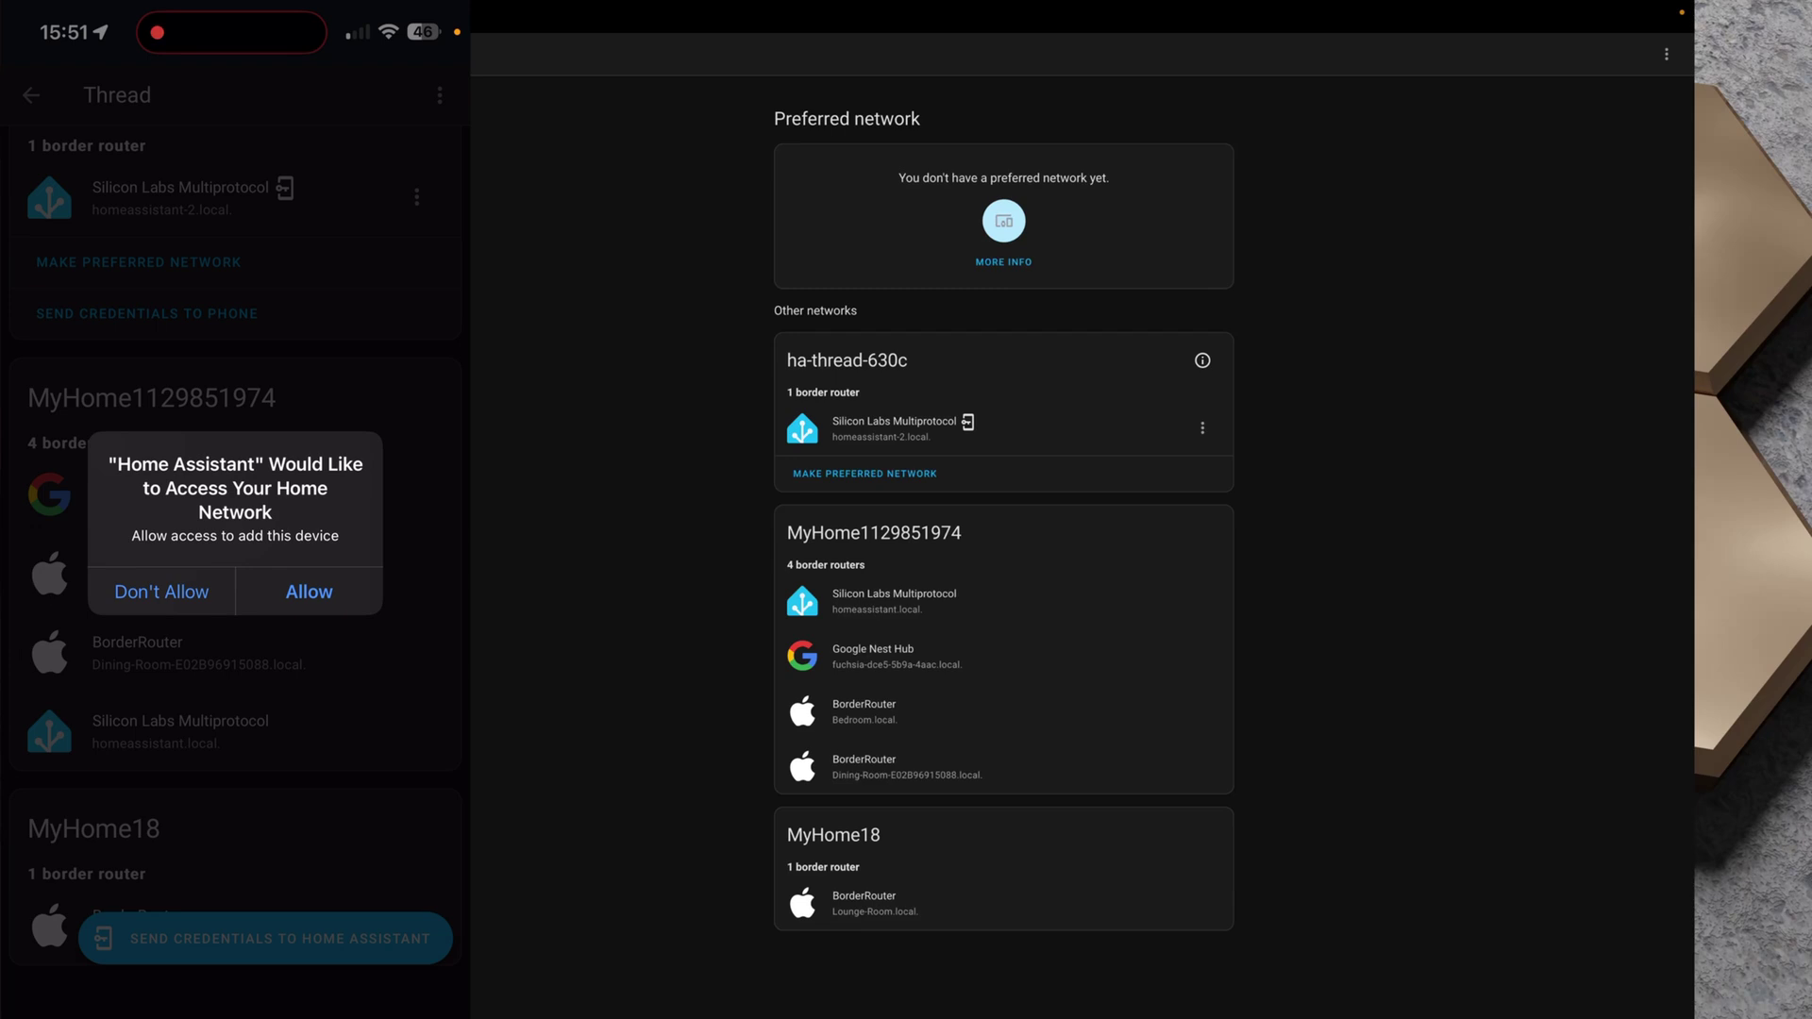
pyautogui.click(309, 591)
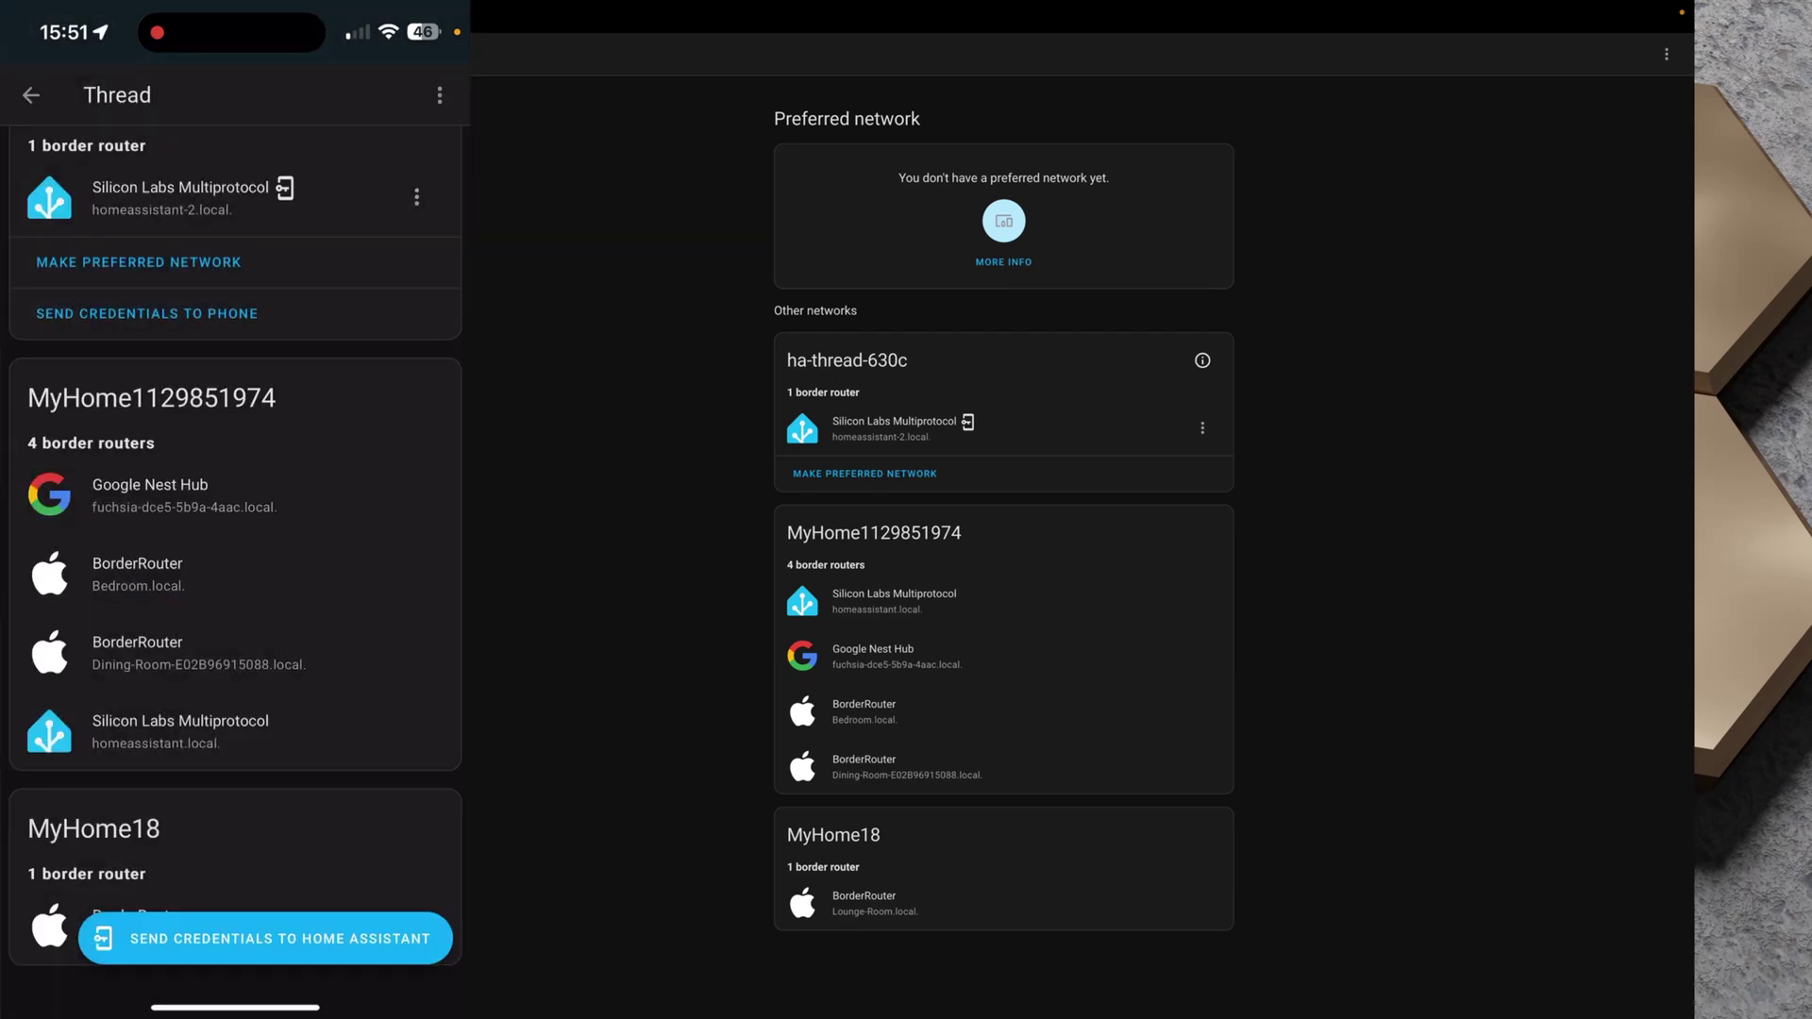
pyautogui.scroll(5, 236, 567)
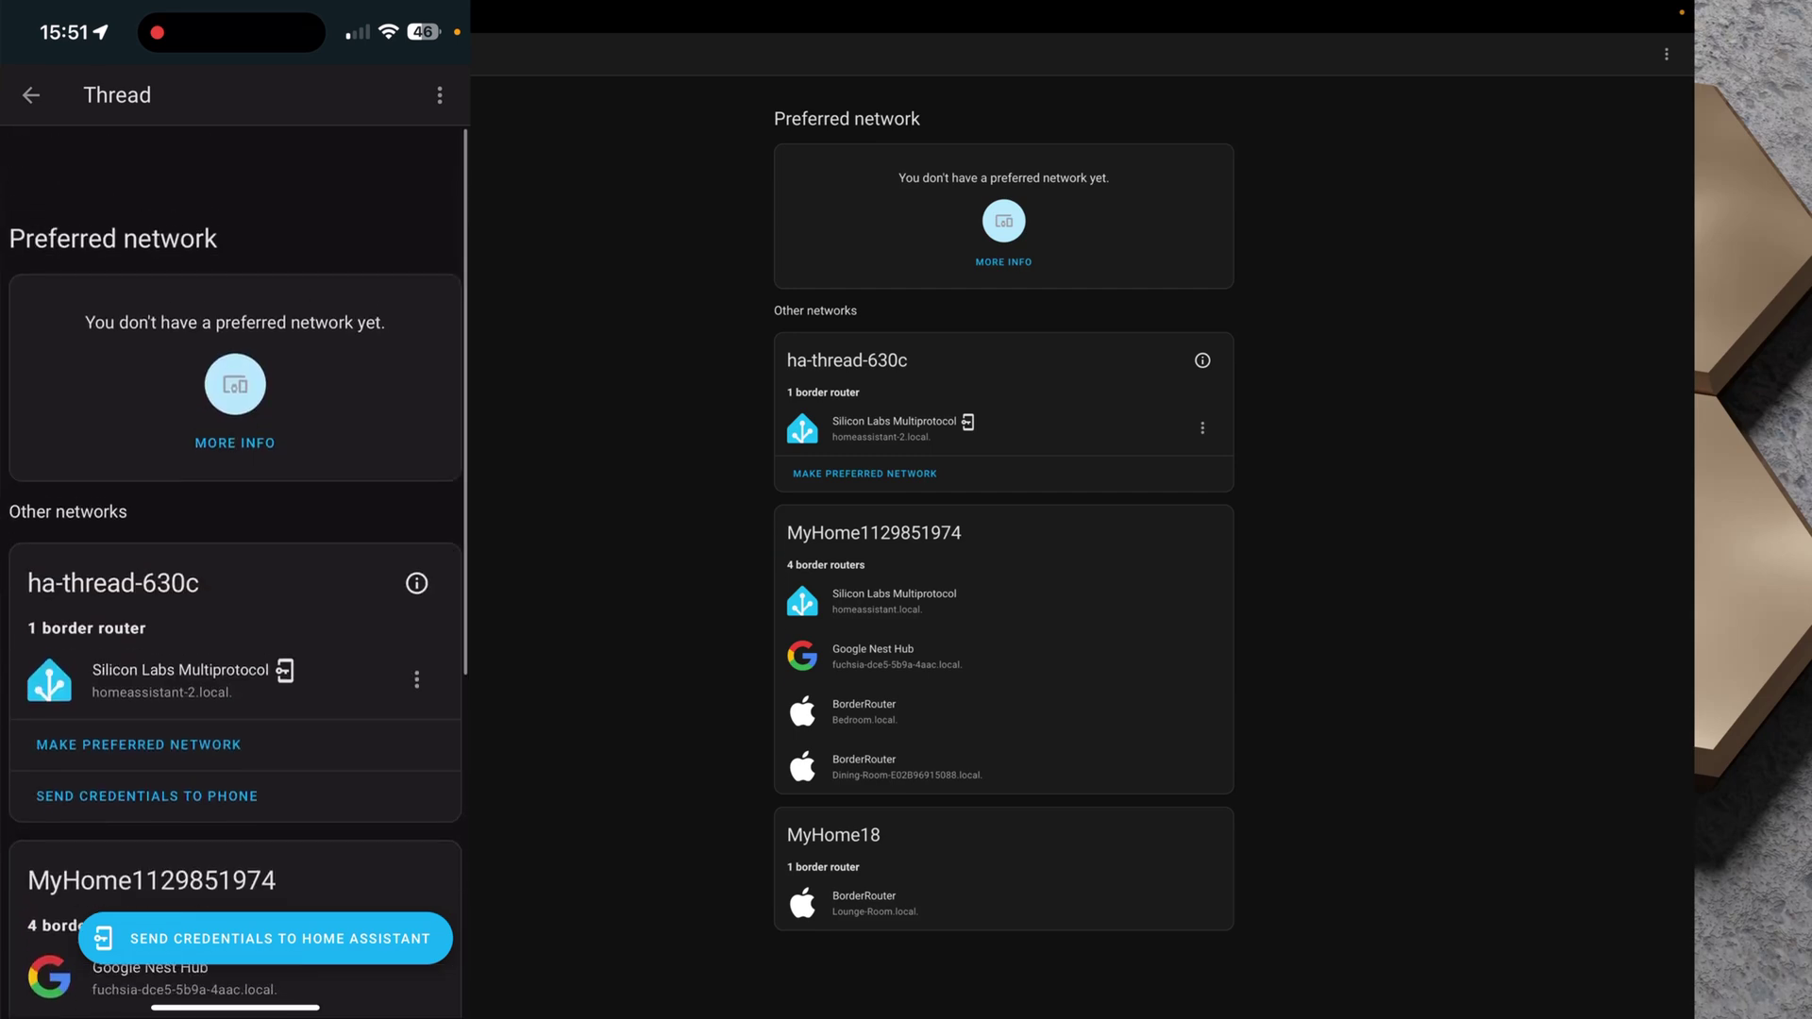
pyautogui.scroll(3, 236, 567)
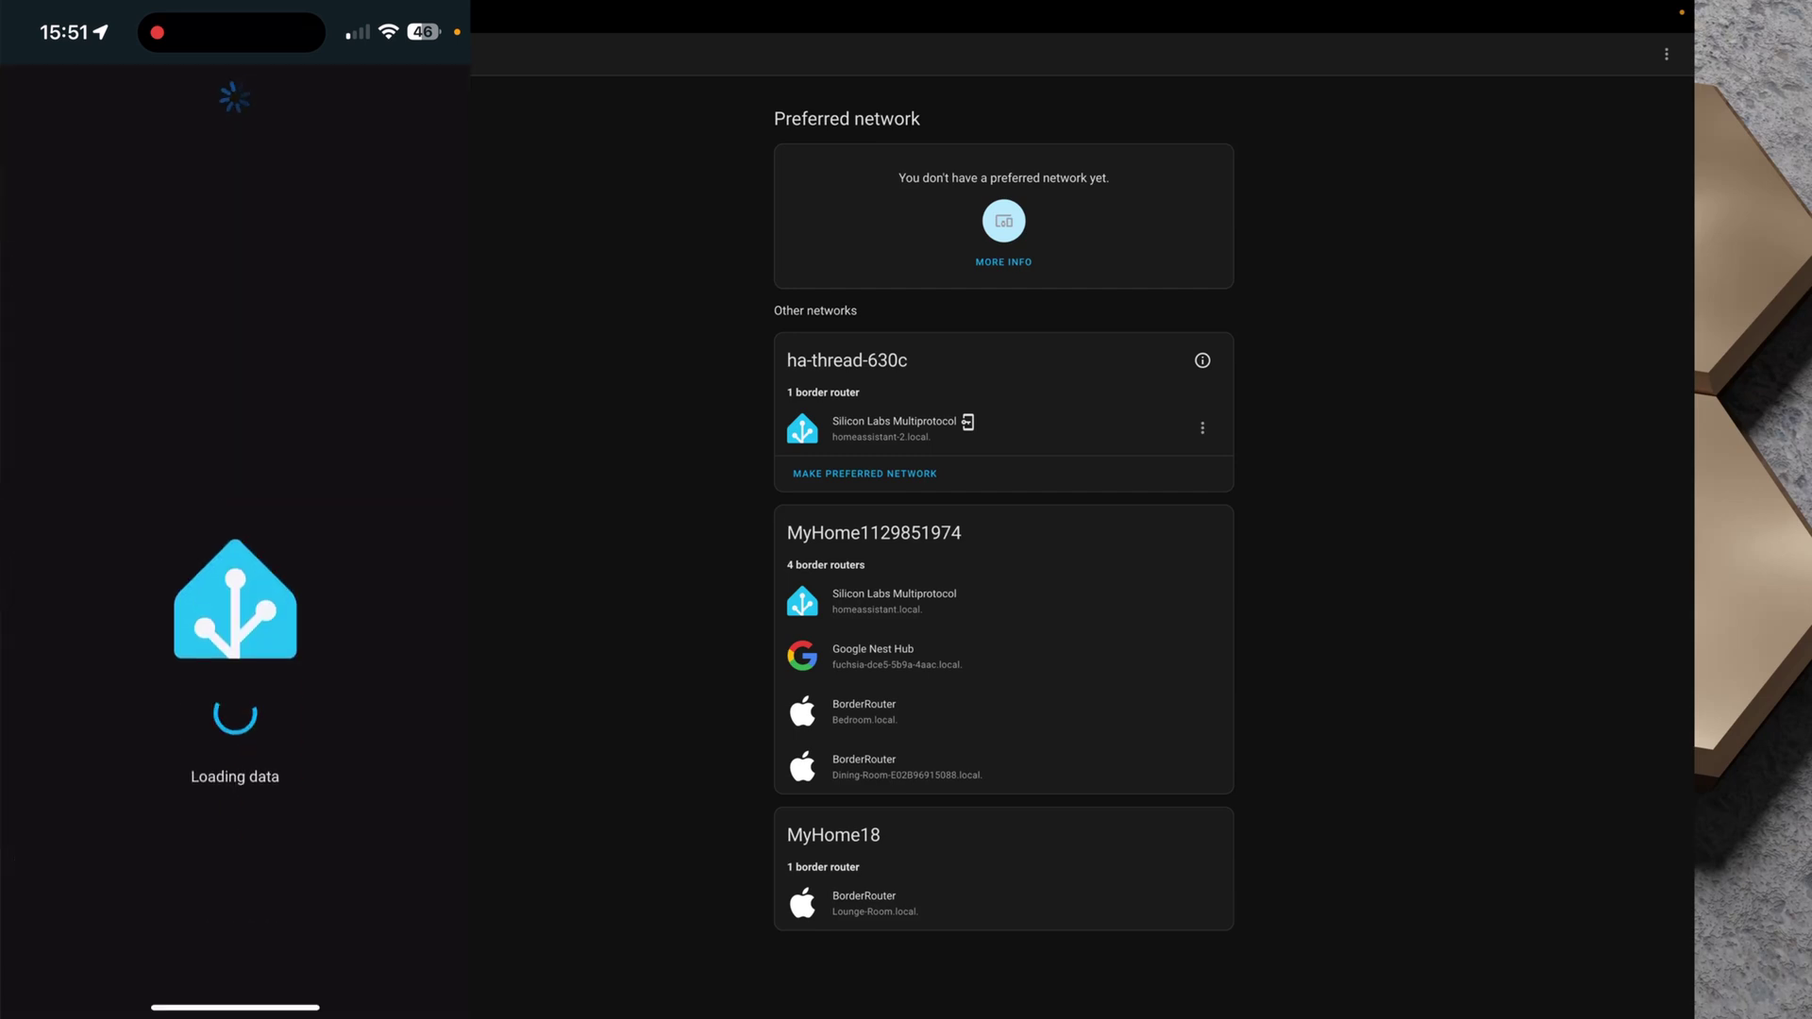
pyautogui.scroll(-5, 236, 566)
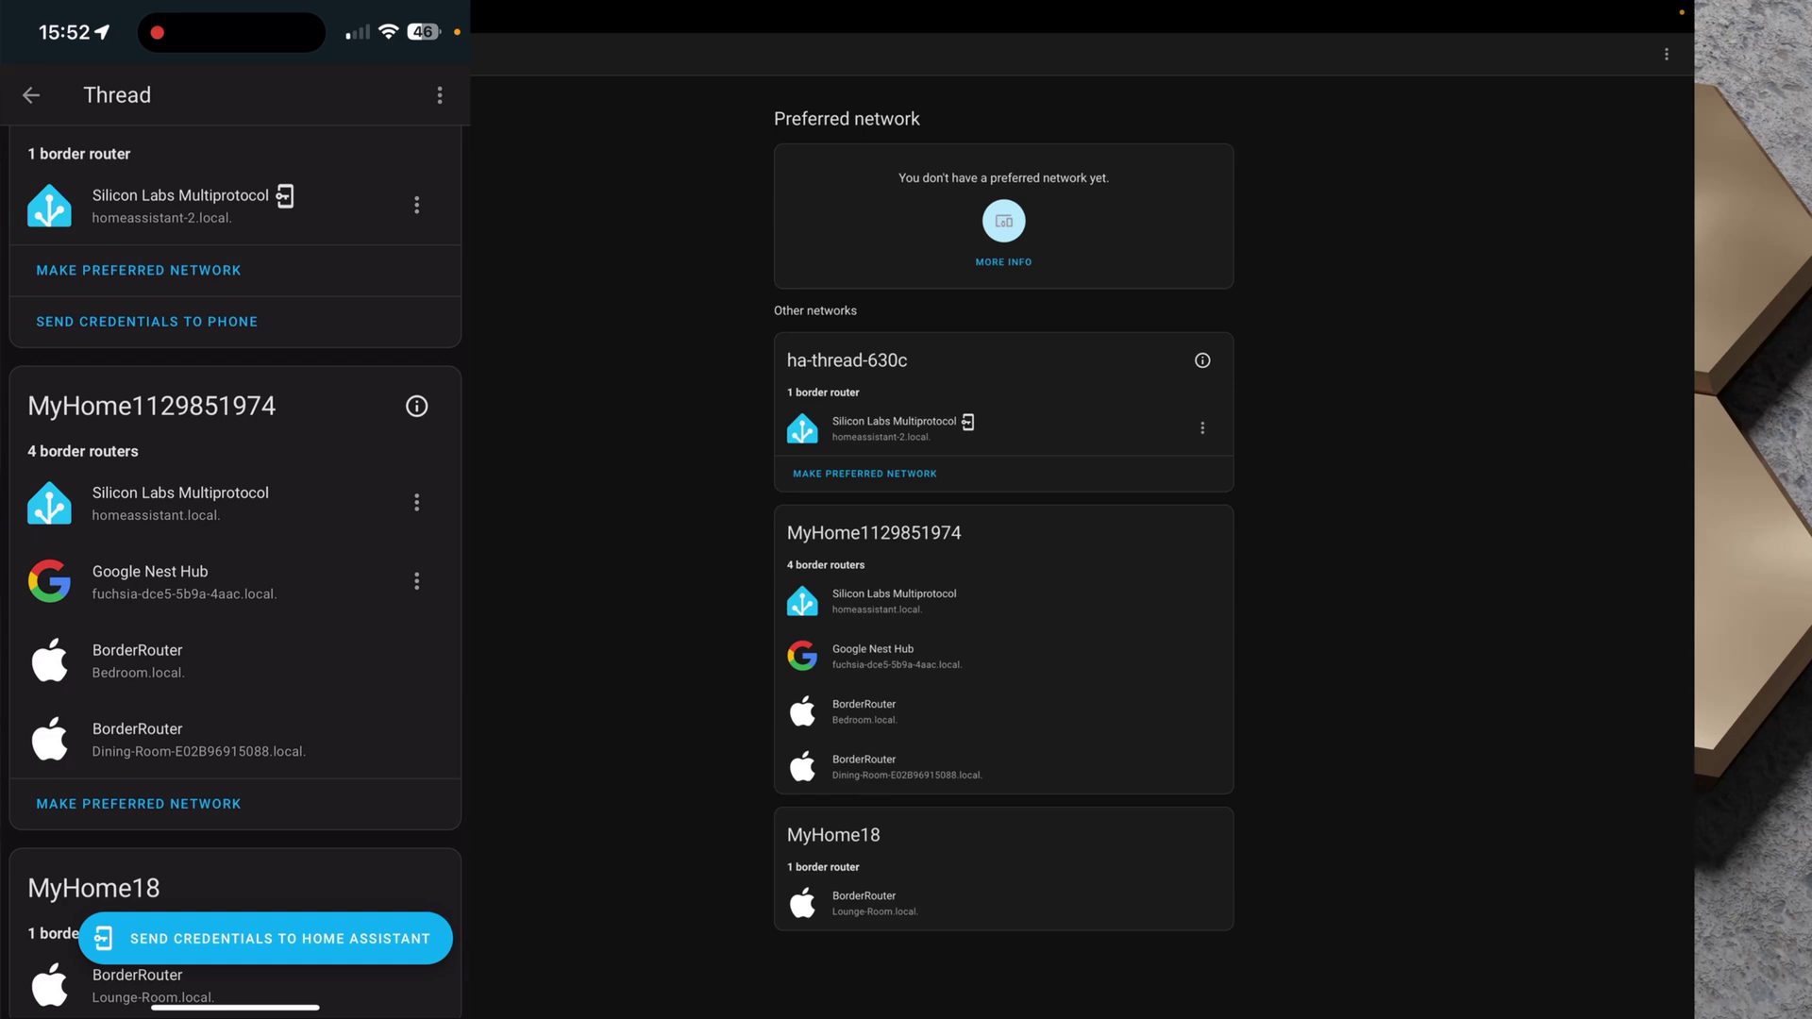
pyautogui.click(416, 406)
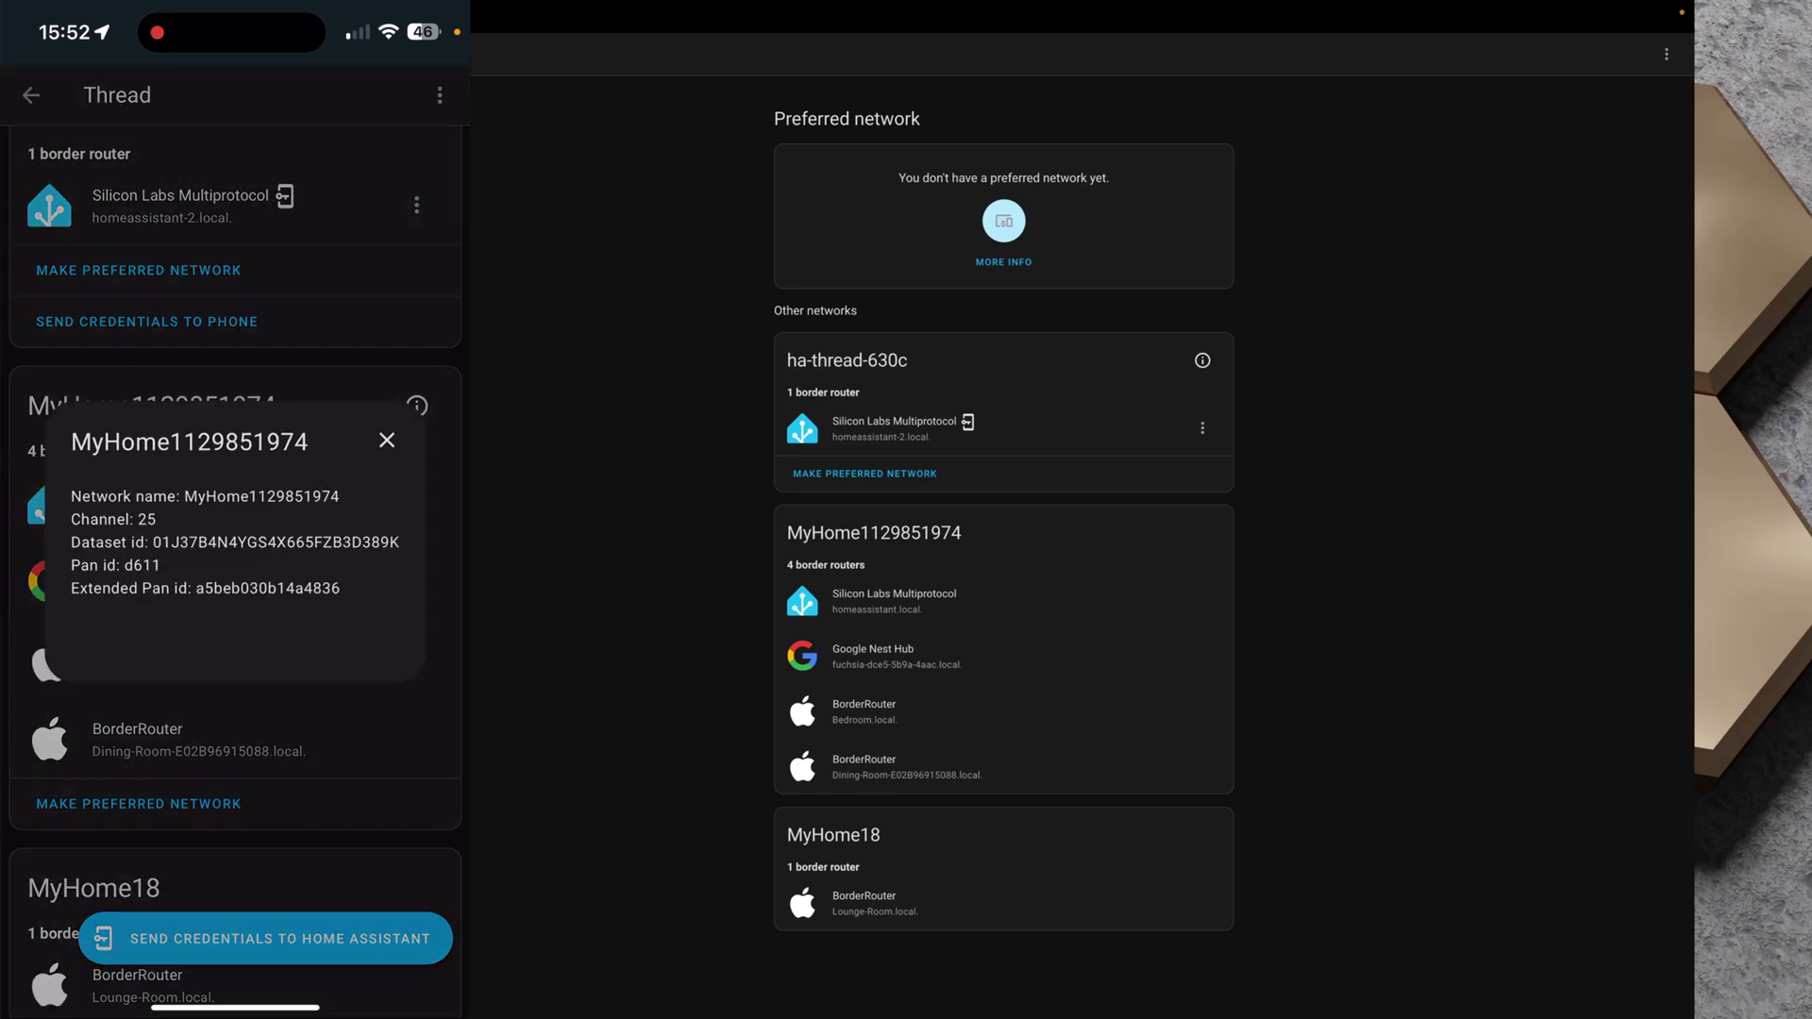
pyautogui.click(387, 440)
pyautogui.scroll(-1, 236, 566)
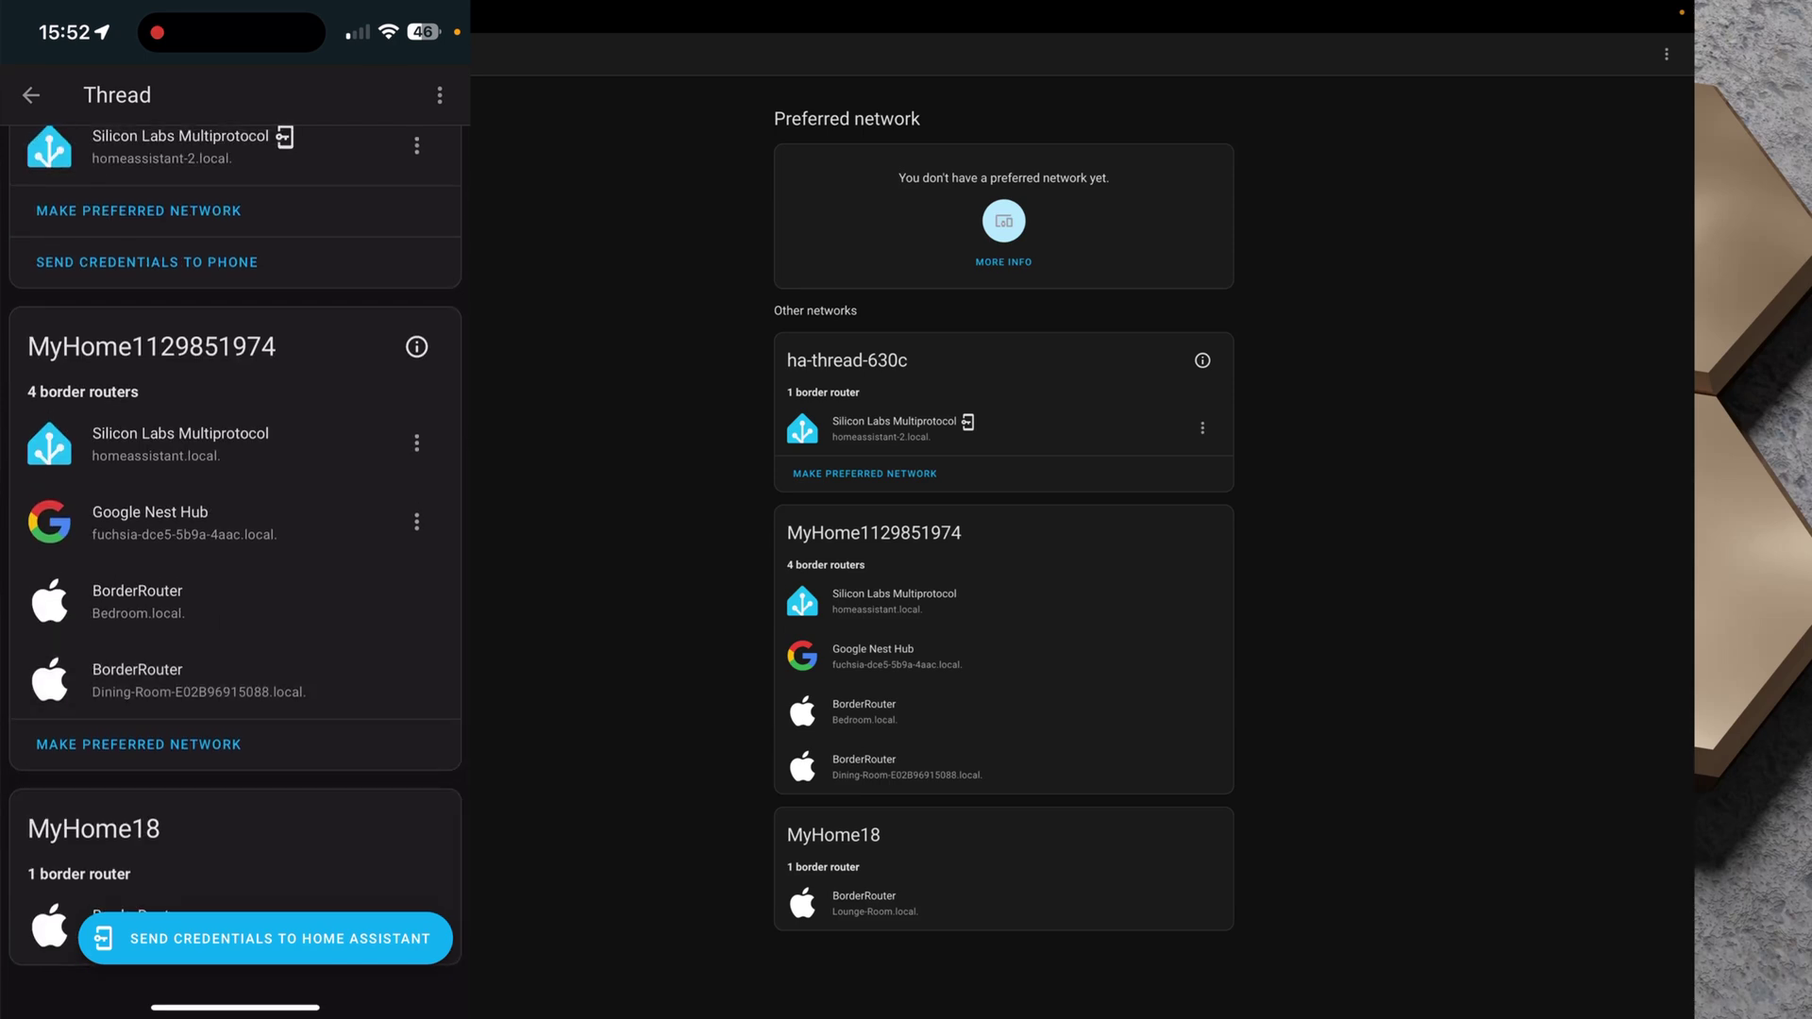
pyautogui.click(138, 744)
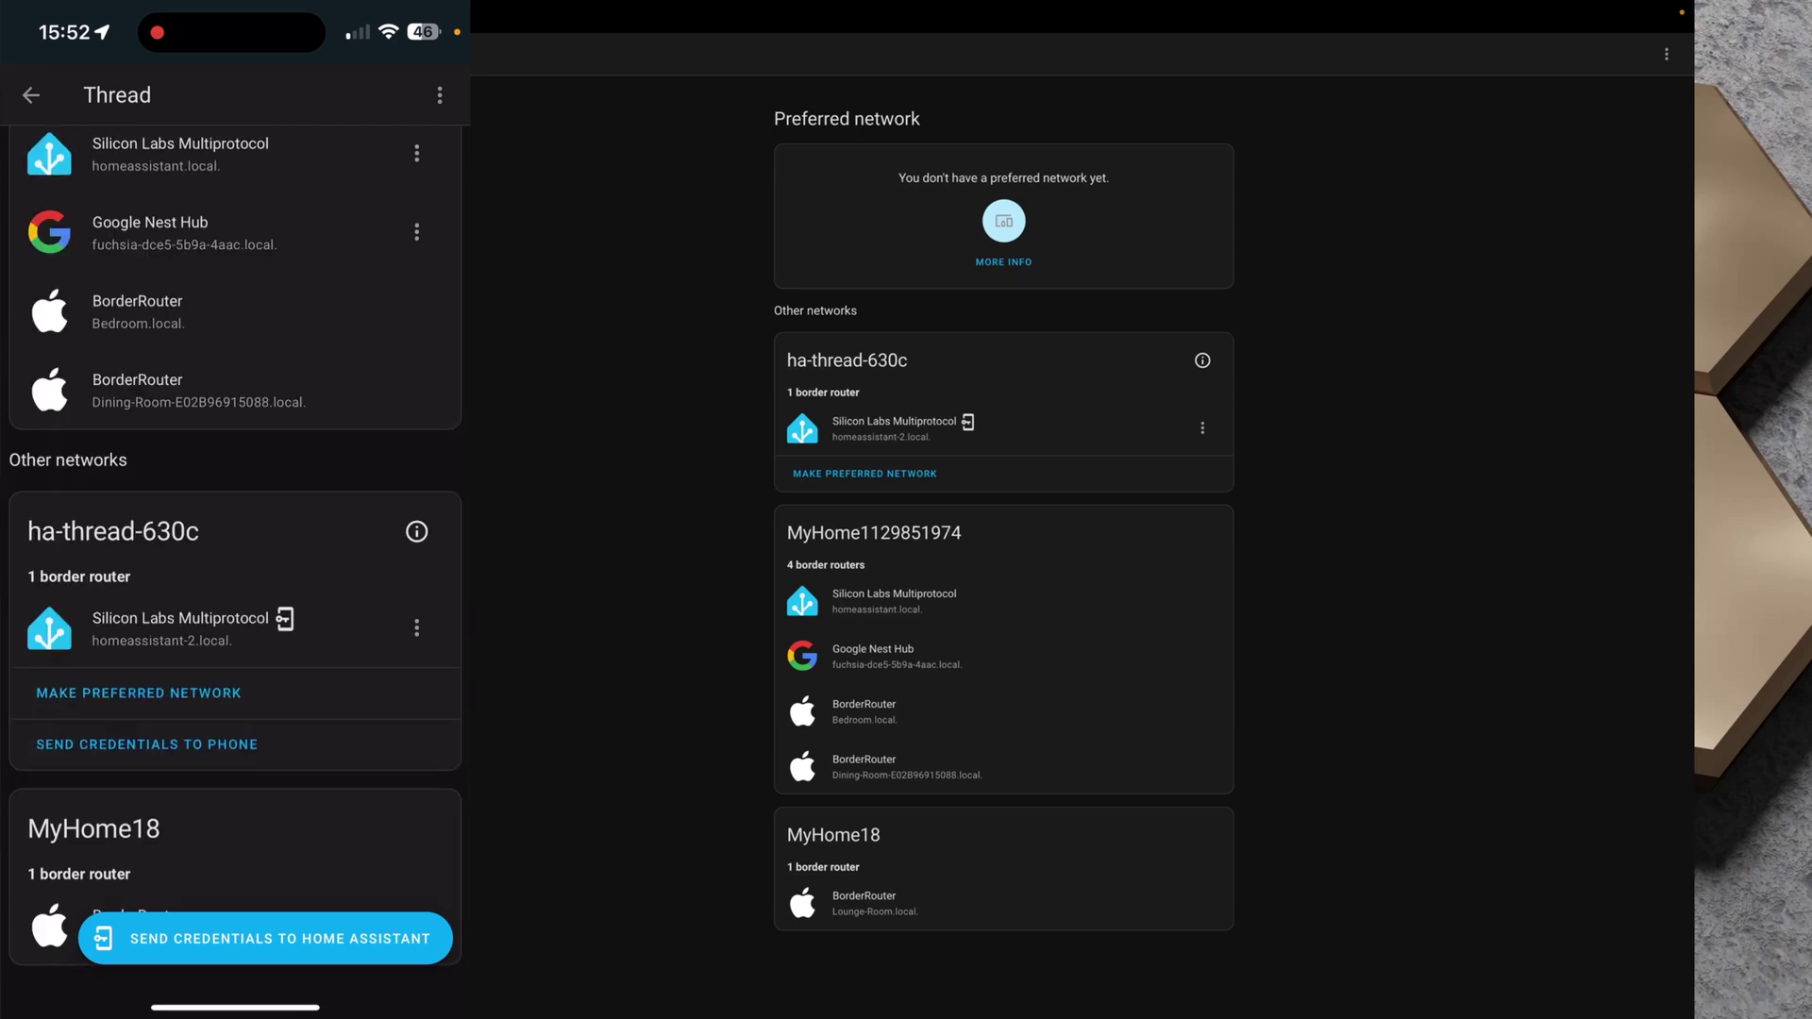
# - Choose Add to preferred network for the ha-thread-630c border router
pyautogui.scroll(3, 236, 567)
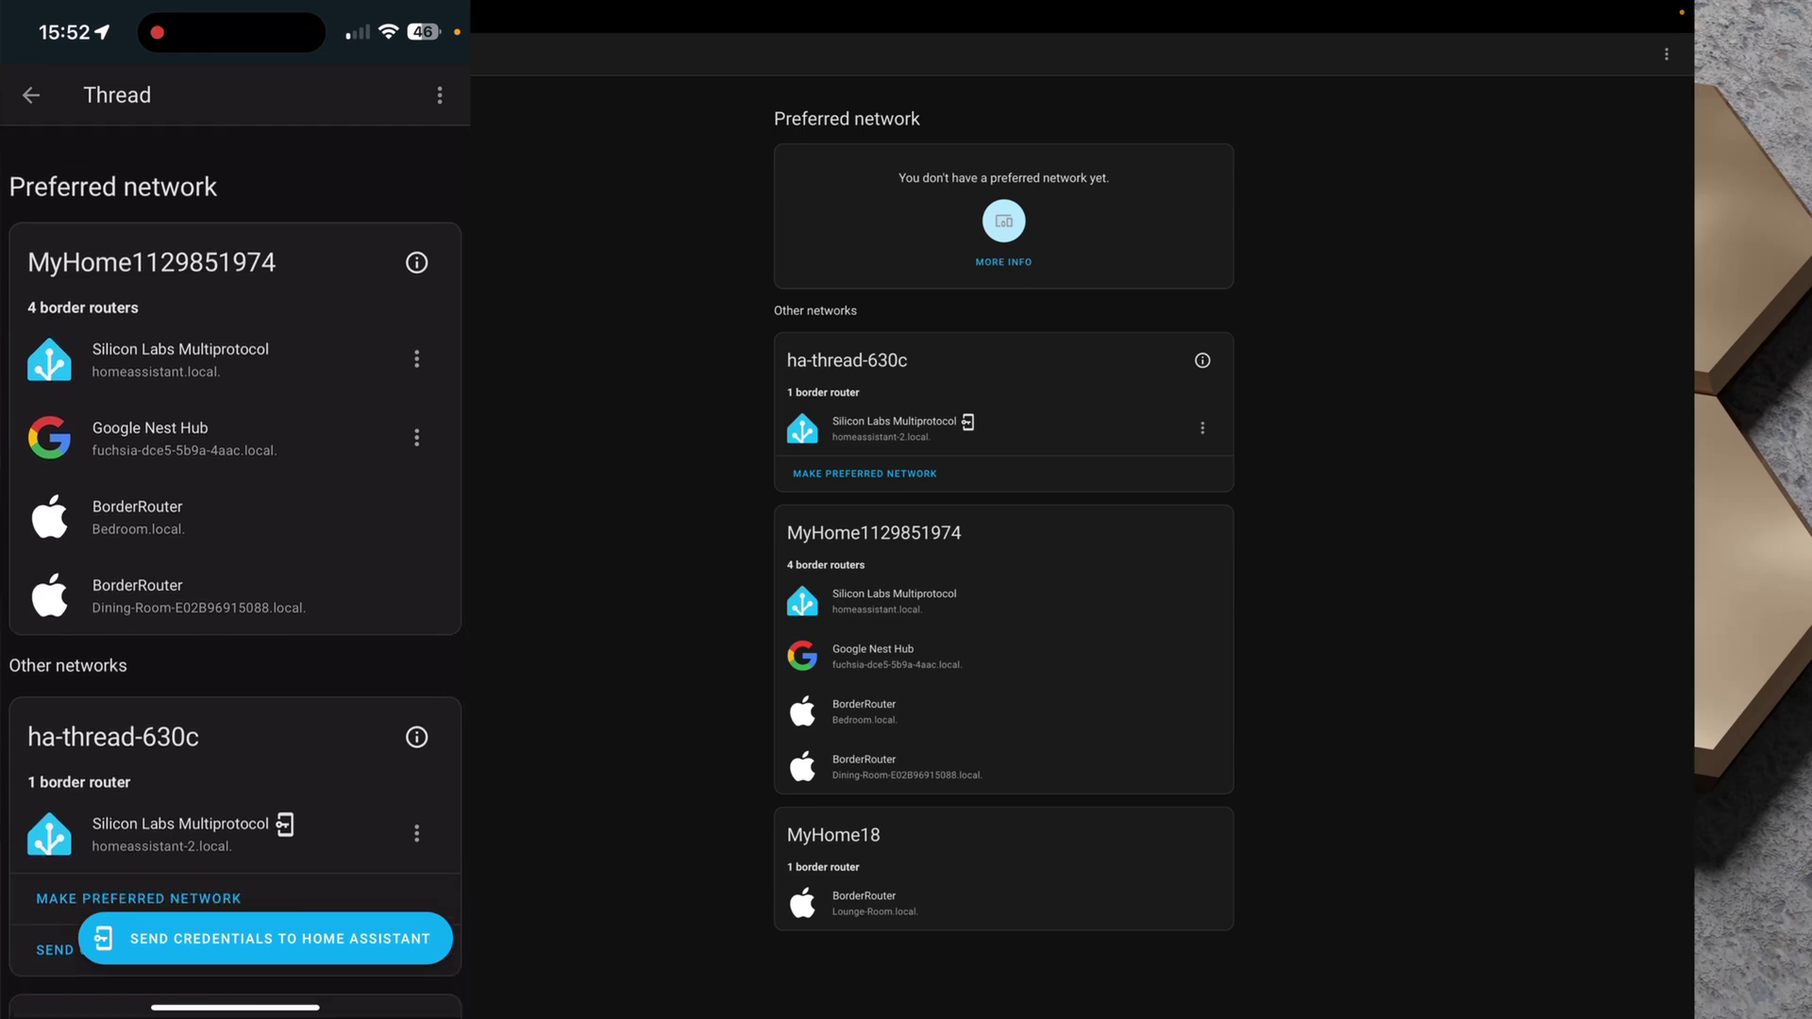
pyautogui.scroll(-2, 236, 566)
pyautogui.scroll(2, 236, 566)
pyautogui.scroll(-3, 236, 566)
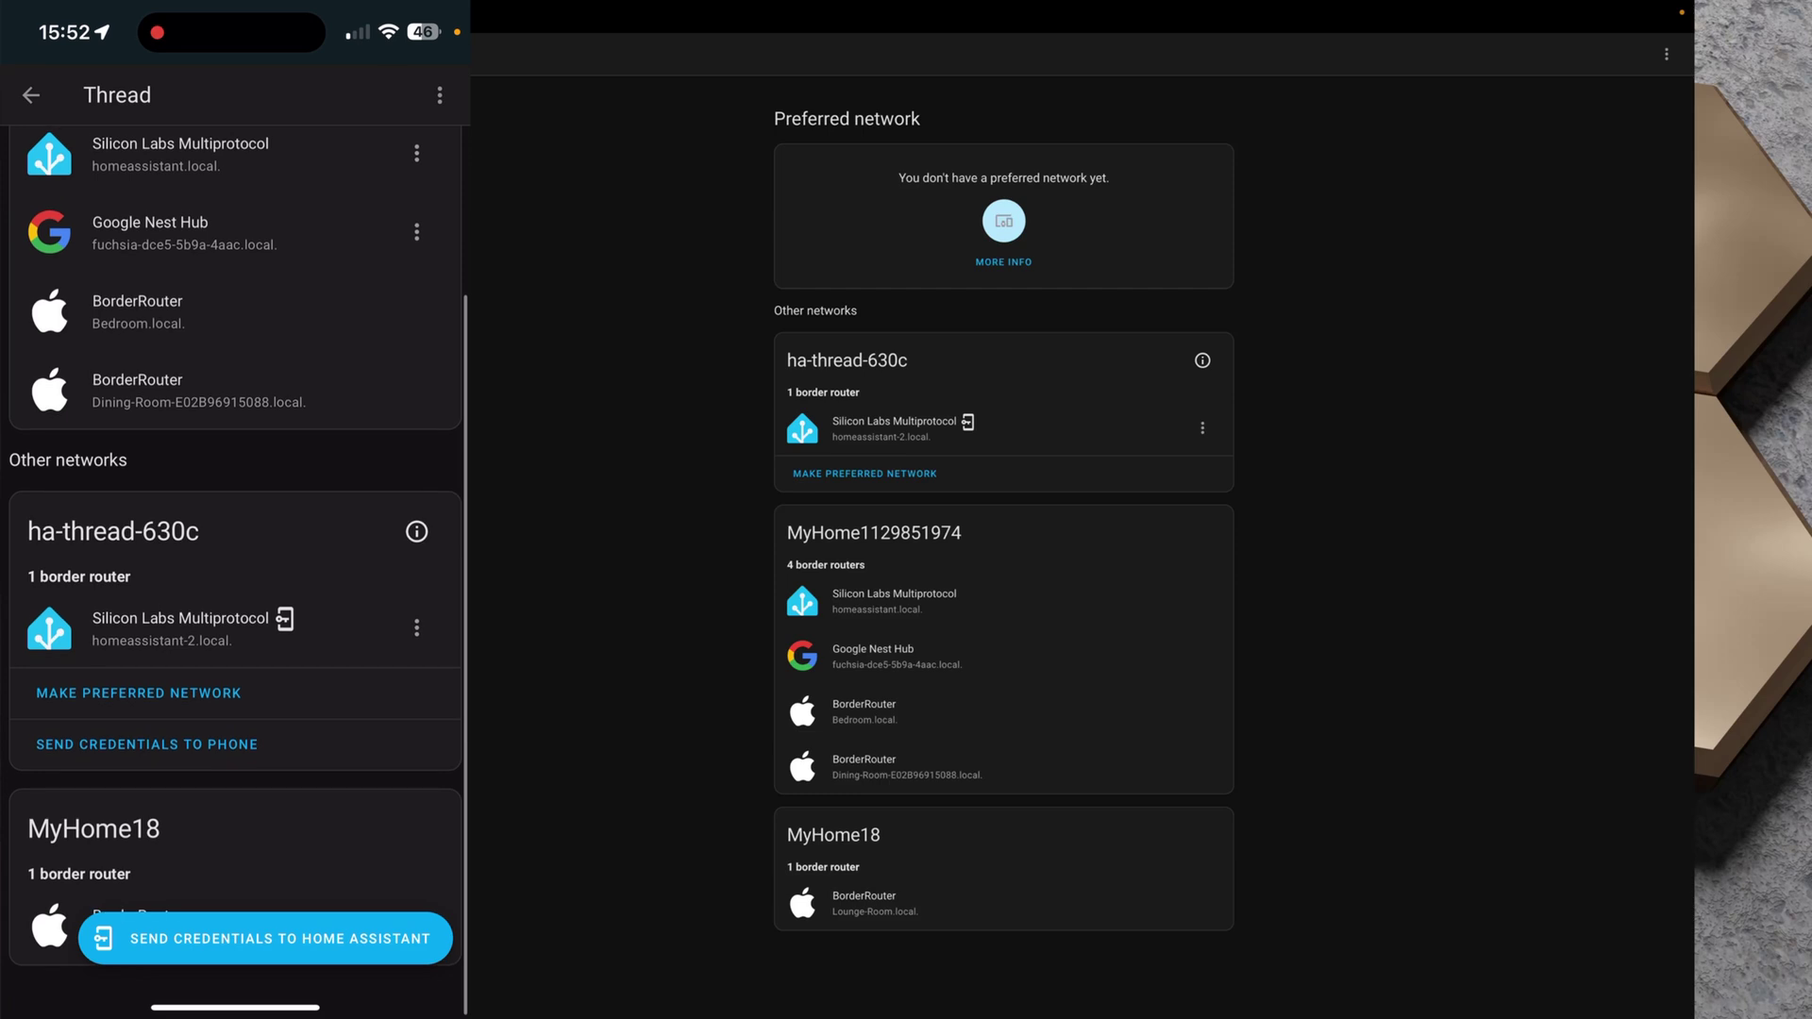
pyautogui.click(416, 531)
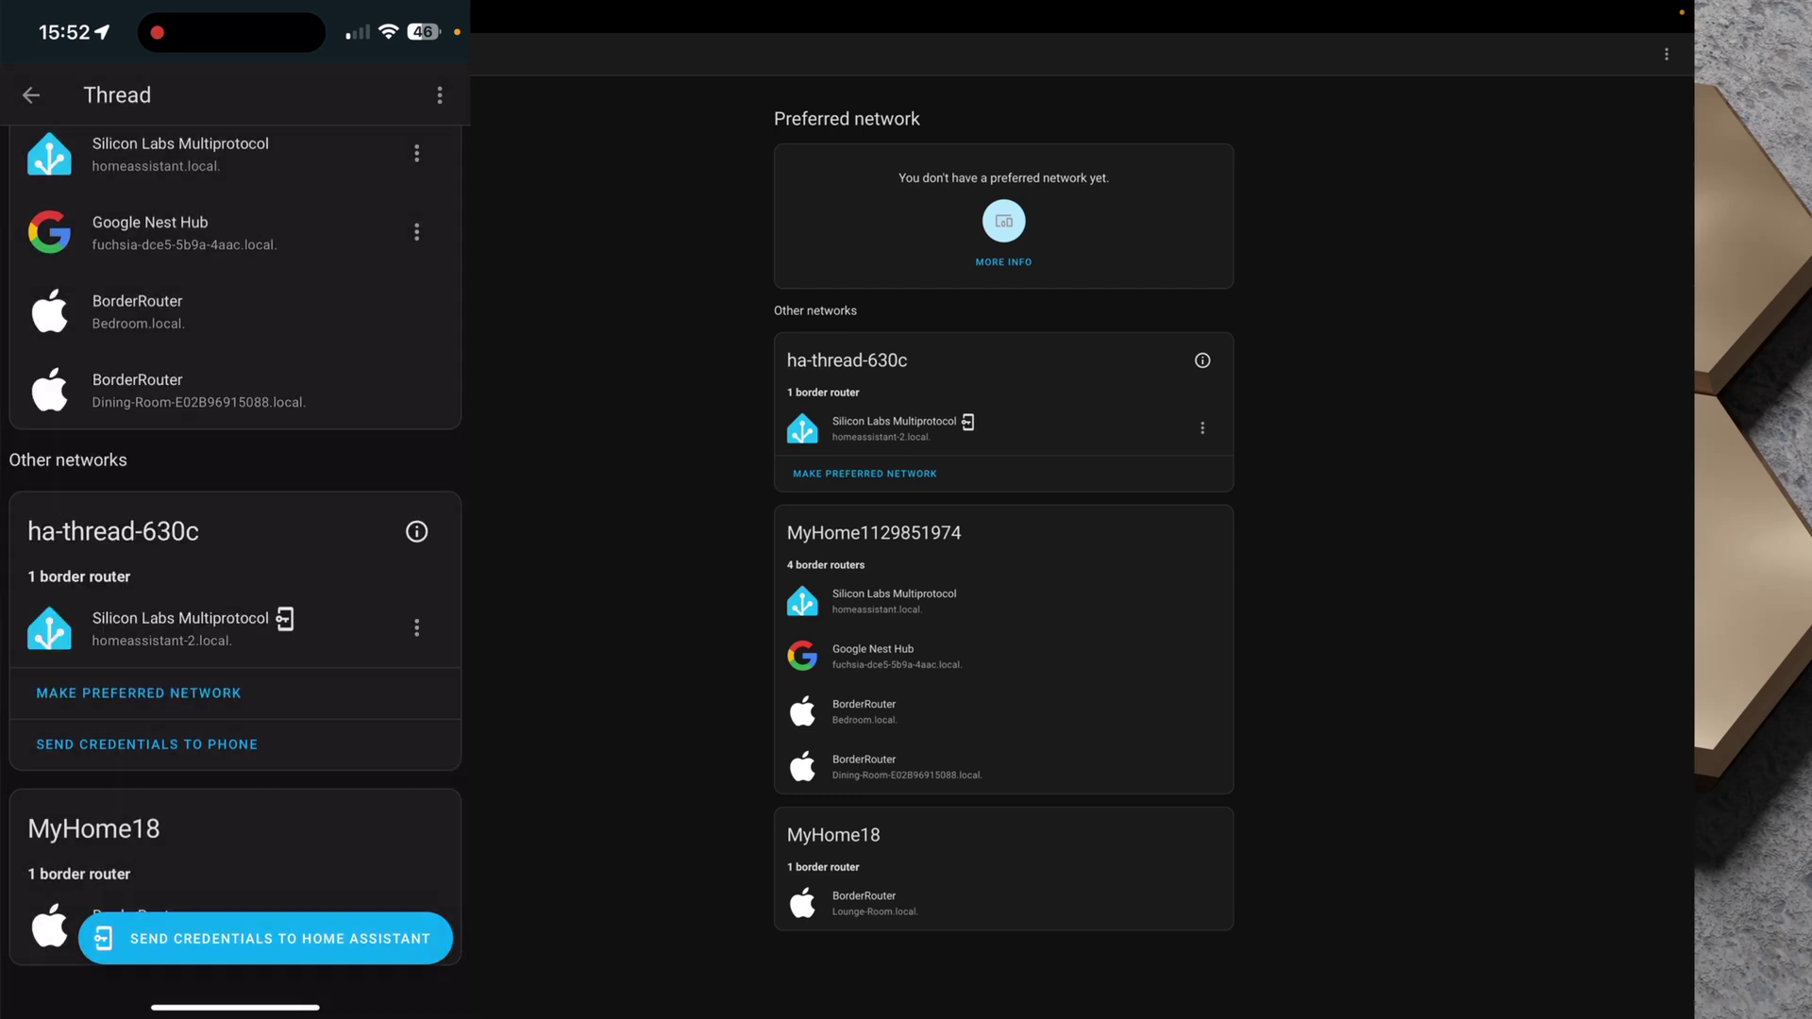
pyautogui.click(416, 628)
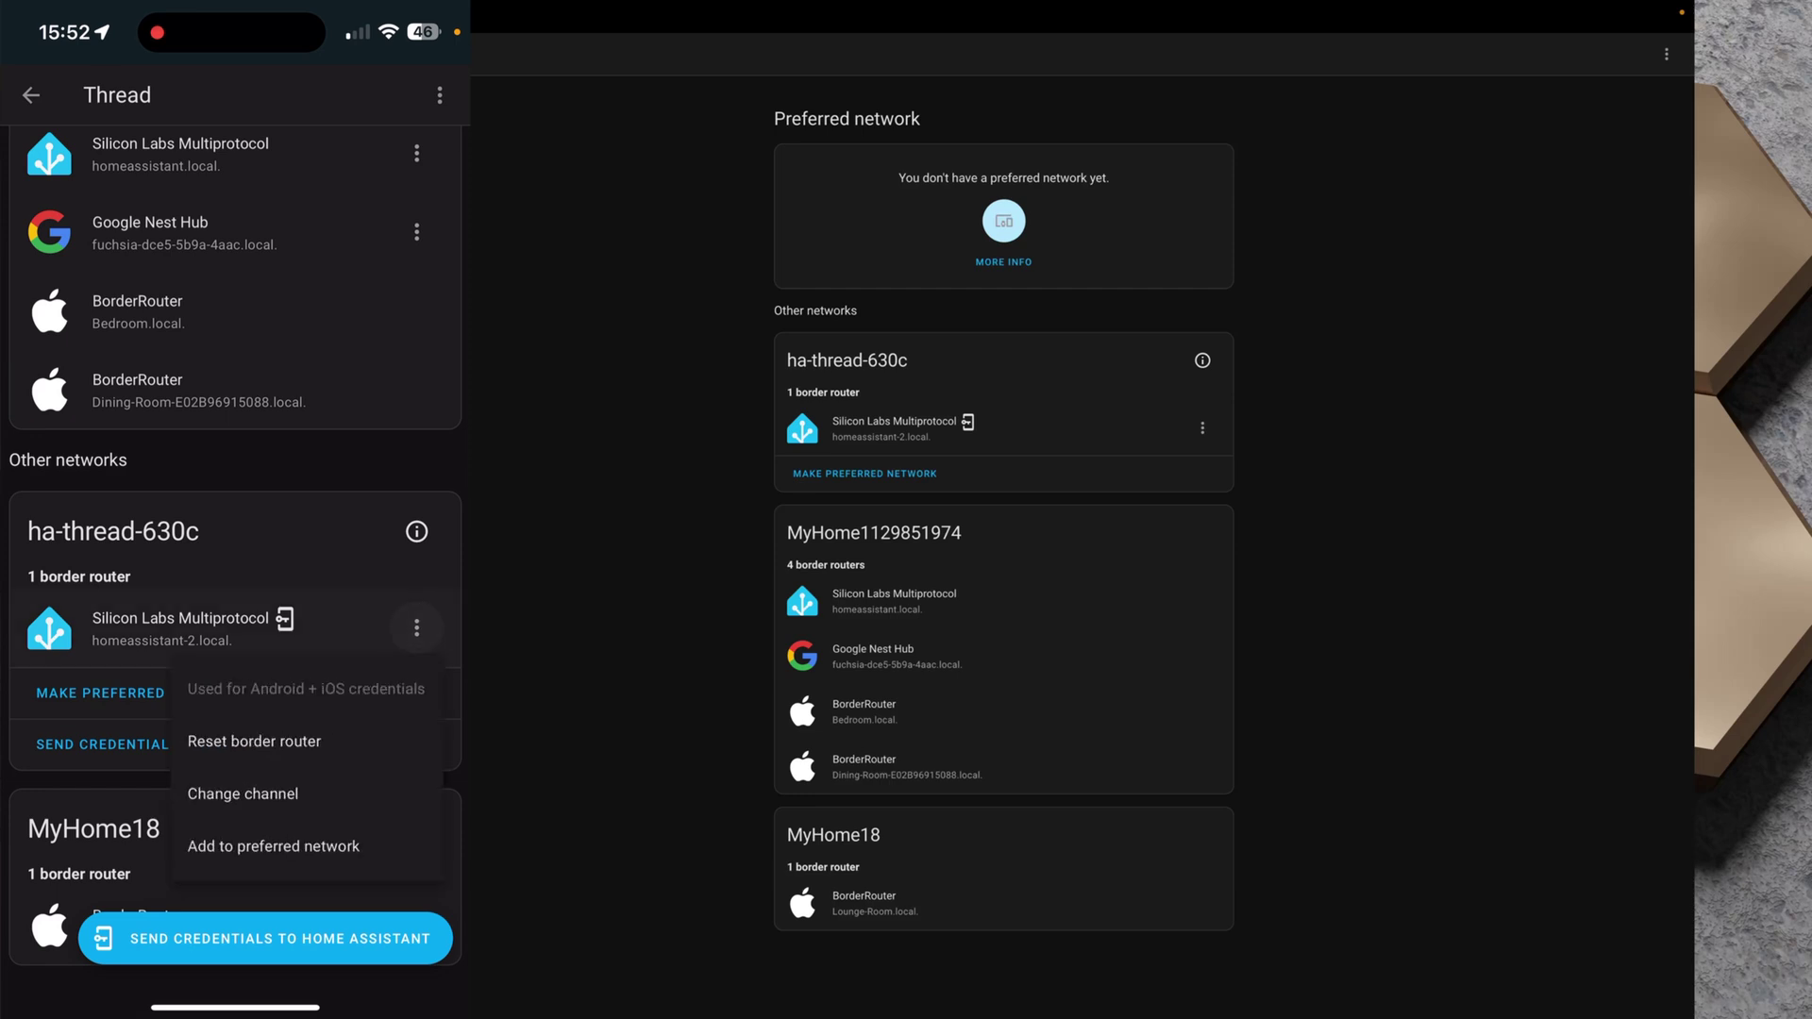
pyautogui.click(273, 846)
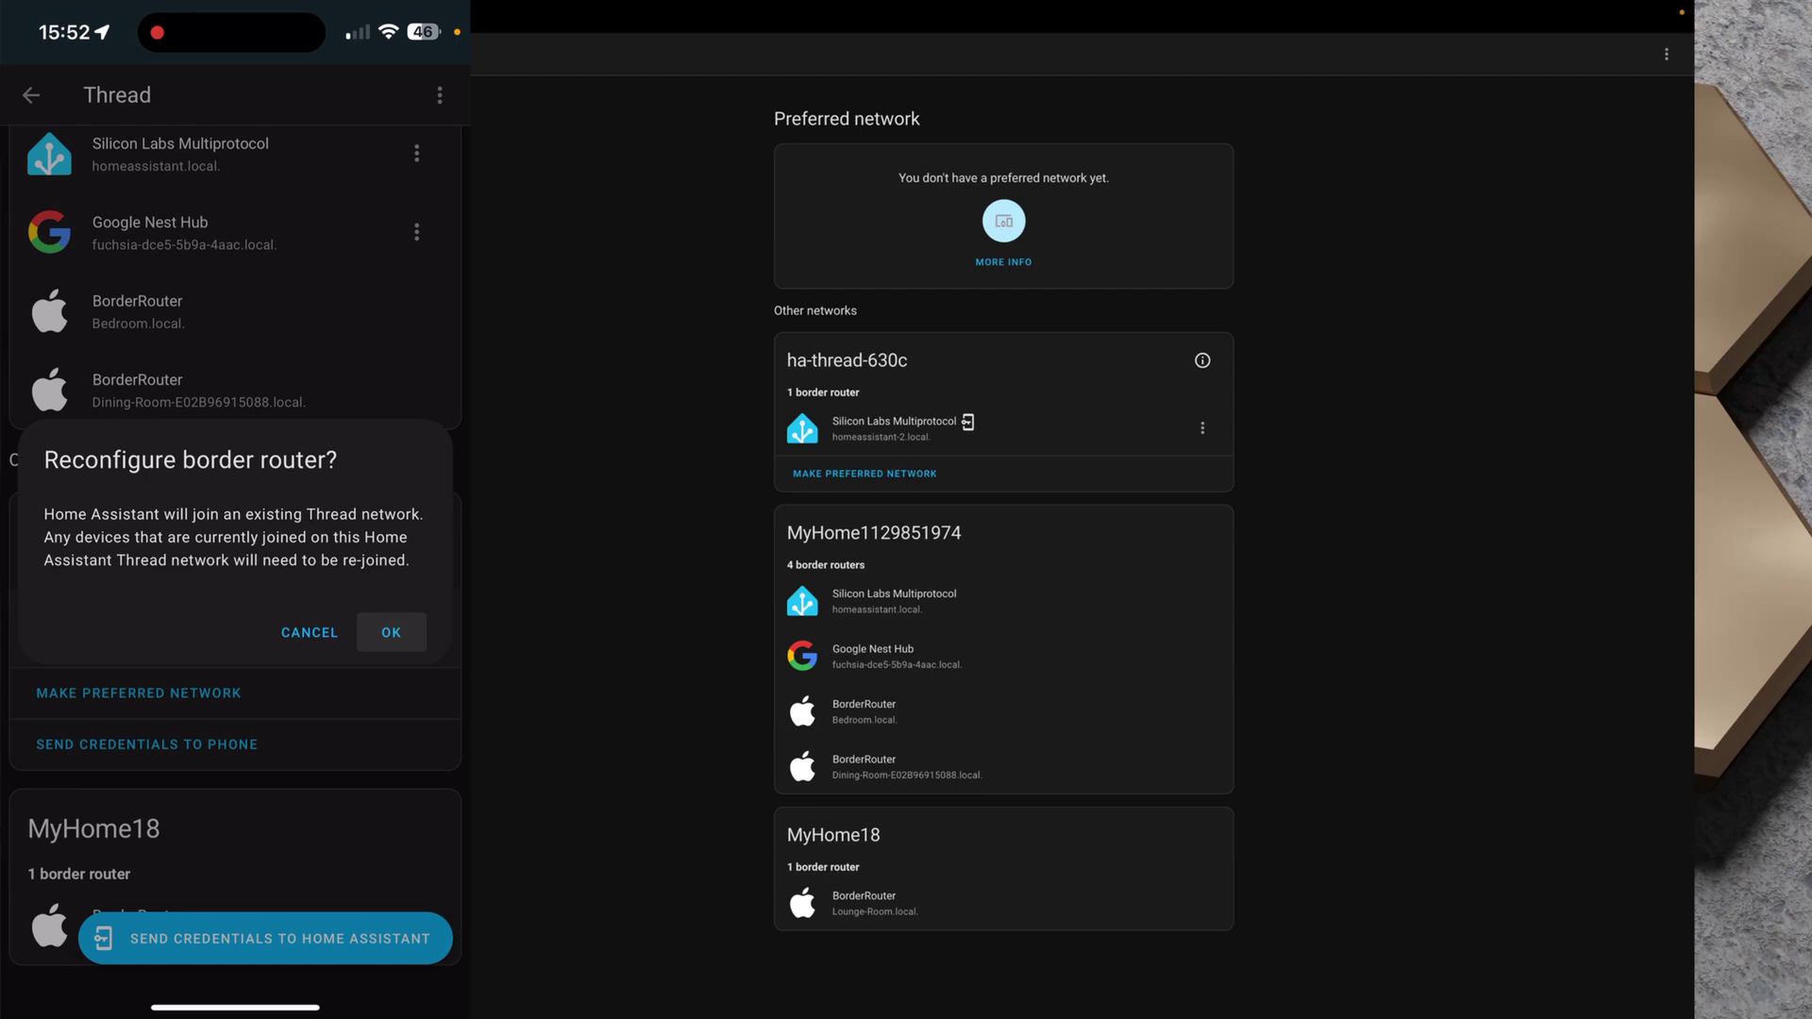
# - Confirm reconfiguring the border router and dismiss the channel 15 versus 25 failure message
pyautogui.click(390, 632)
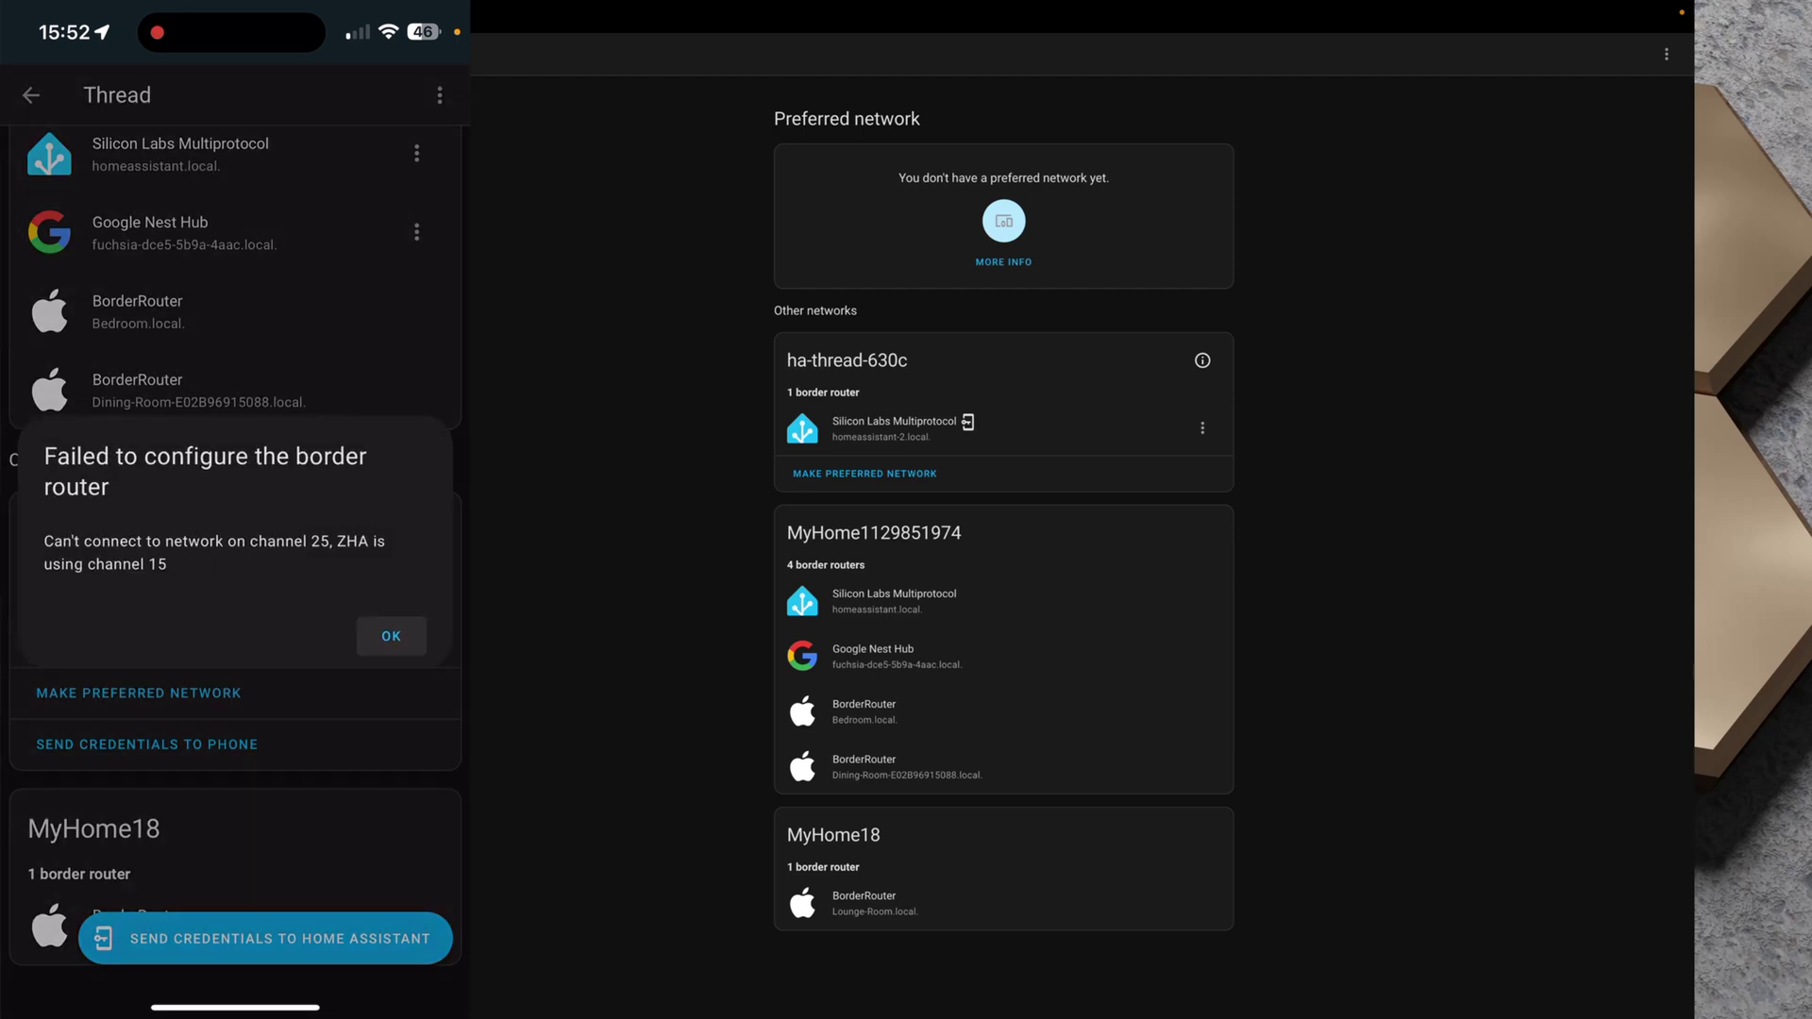
pyautogui.click(391, 636)
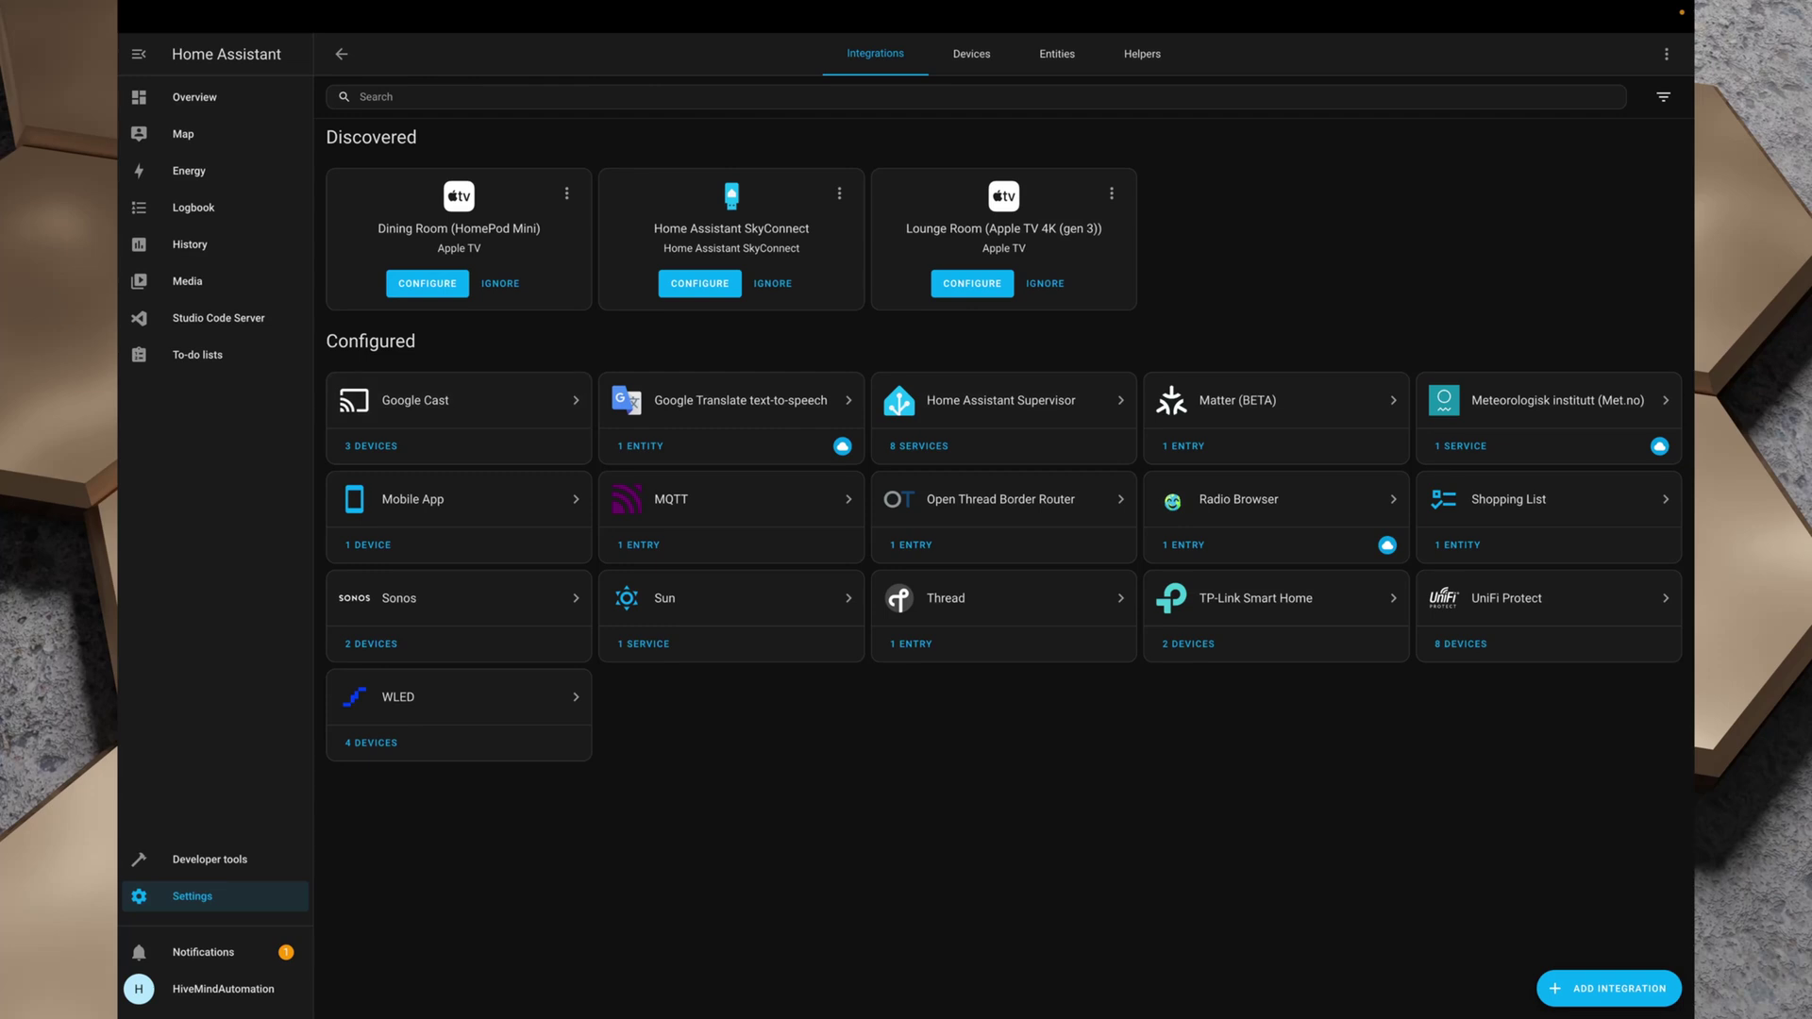
# - Try configuring the discovered SkyConnect for Thread, which fails with unsupported_firmware, then return to Settings
pyautogui.click(699, 283)
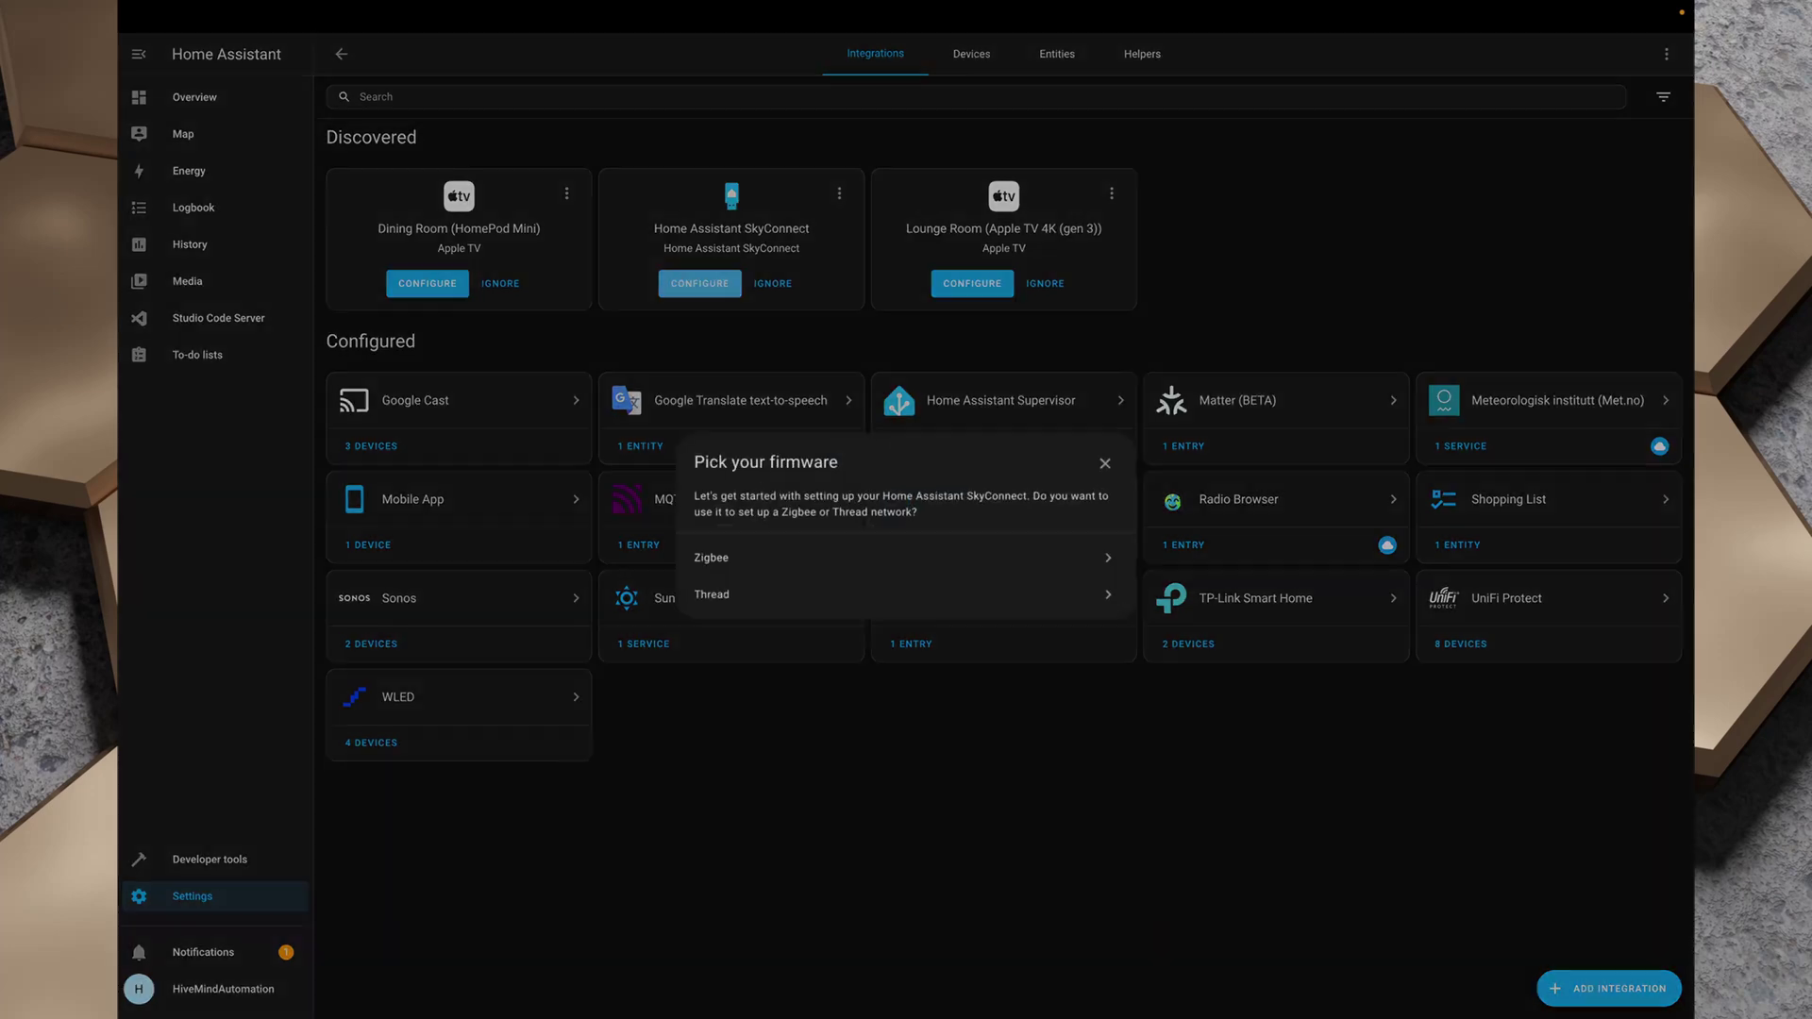
pyautogui.click(811, 595)
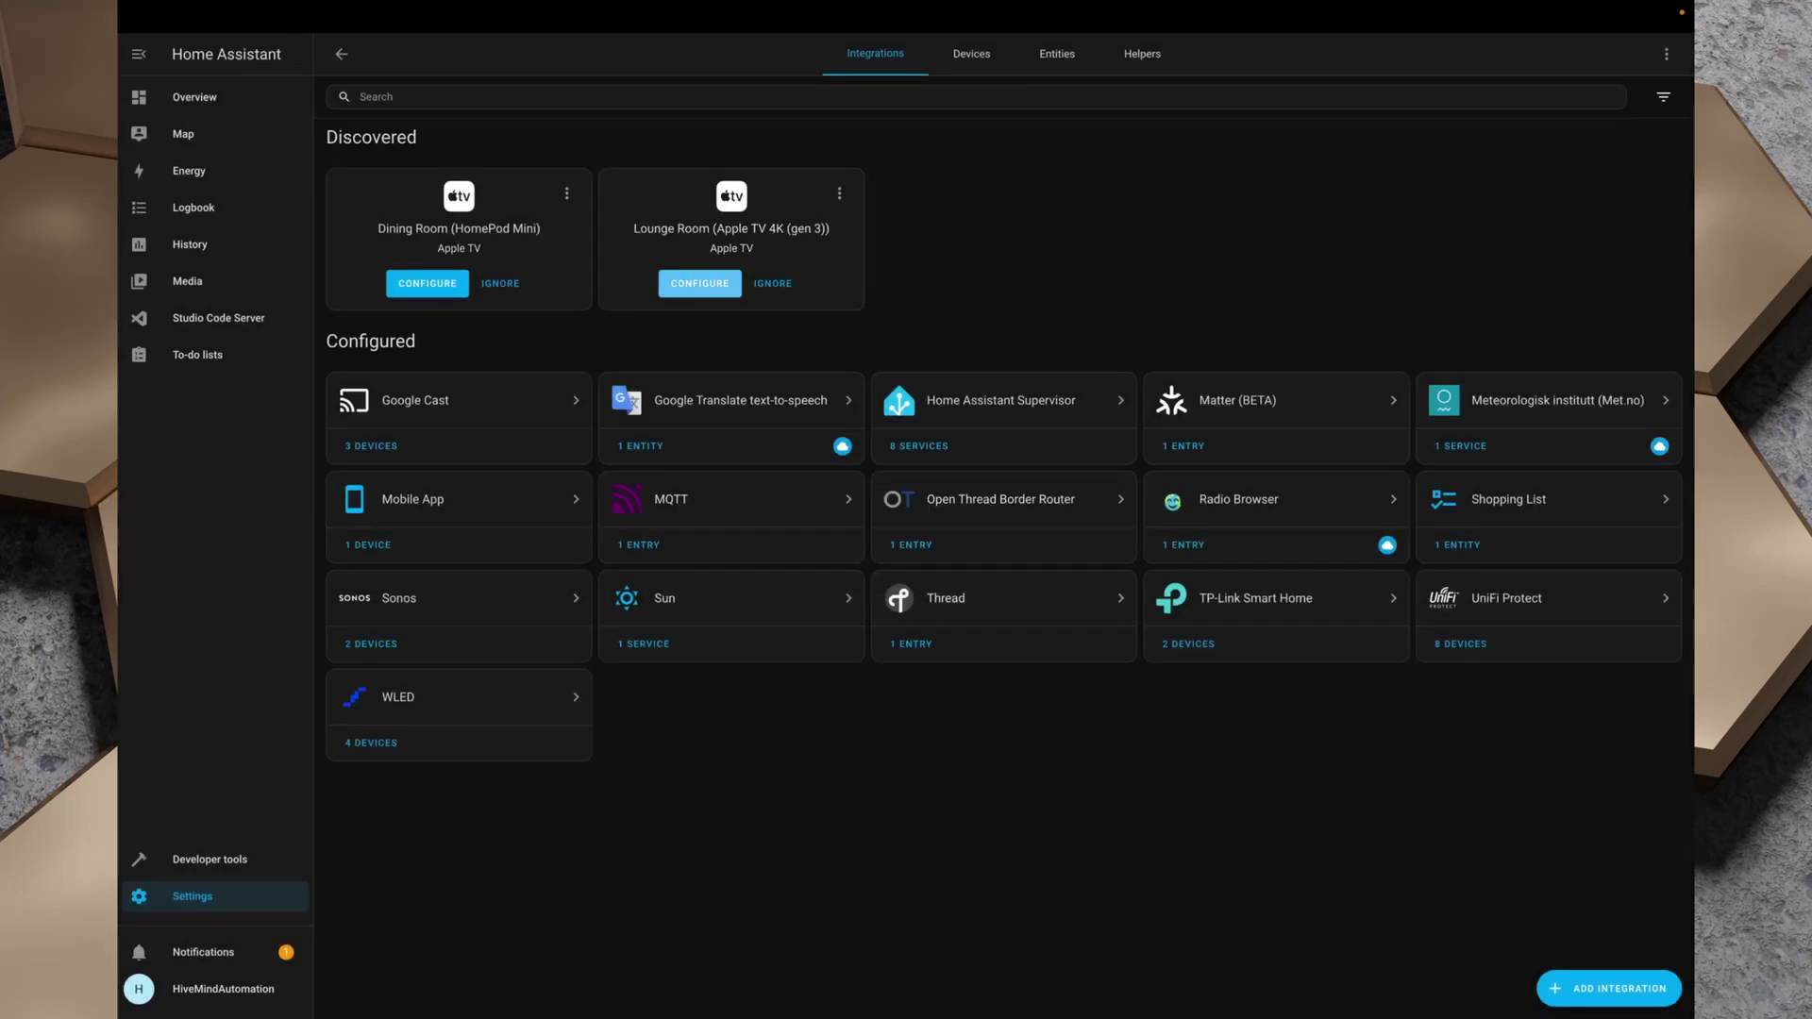
pyautogui.click(193, 897)
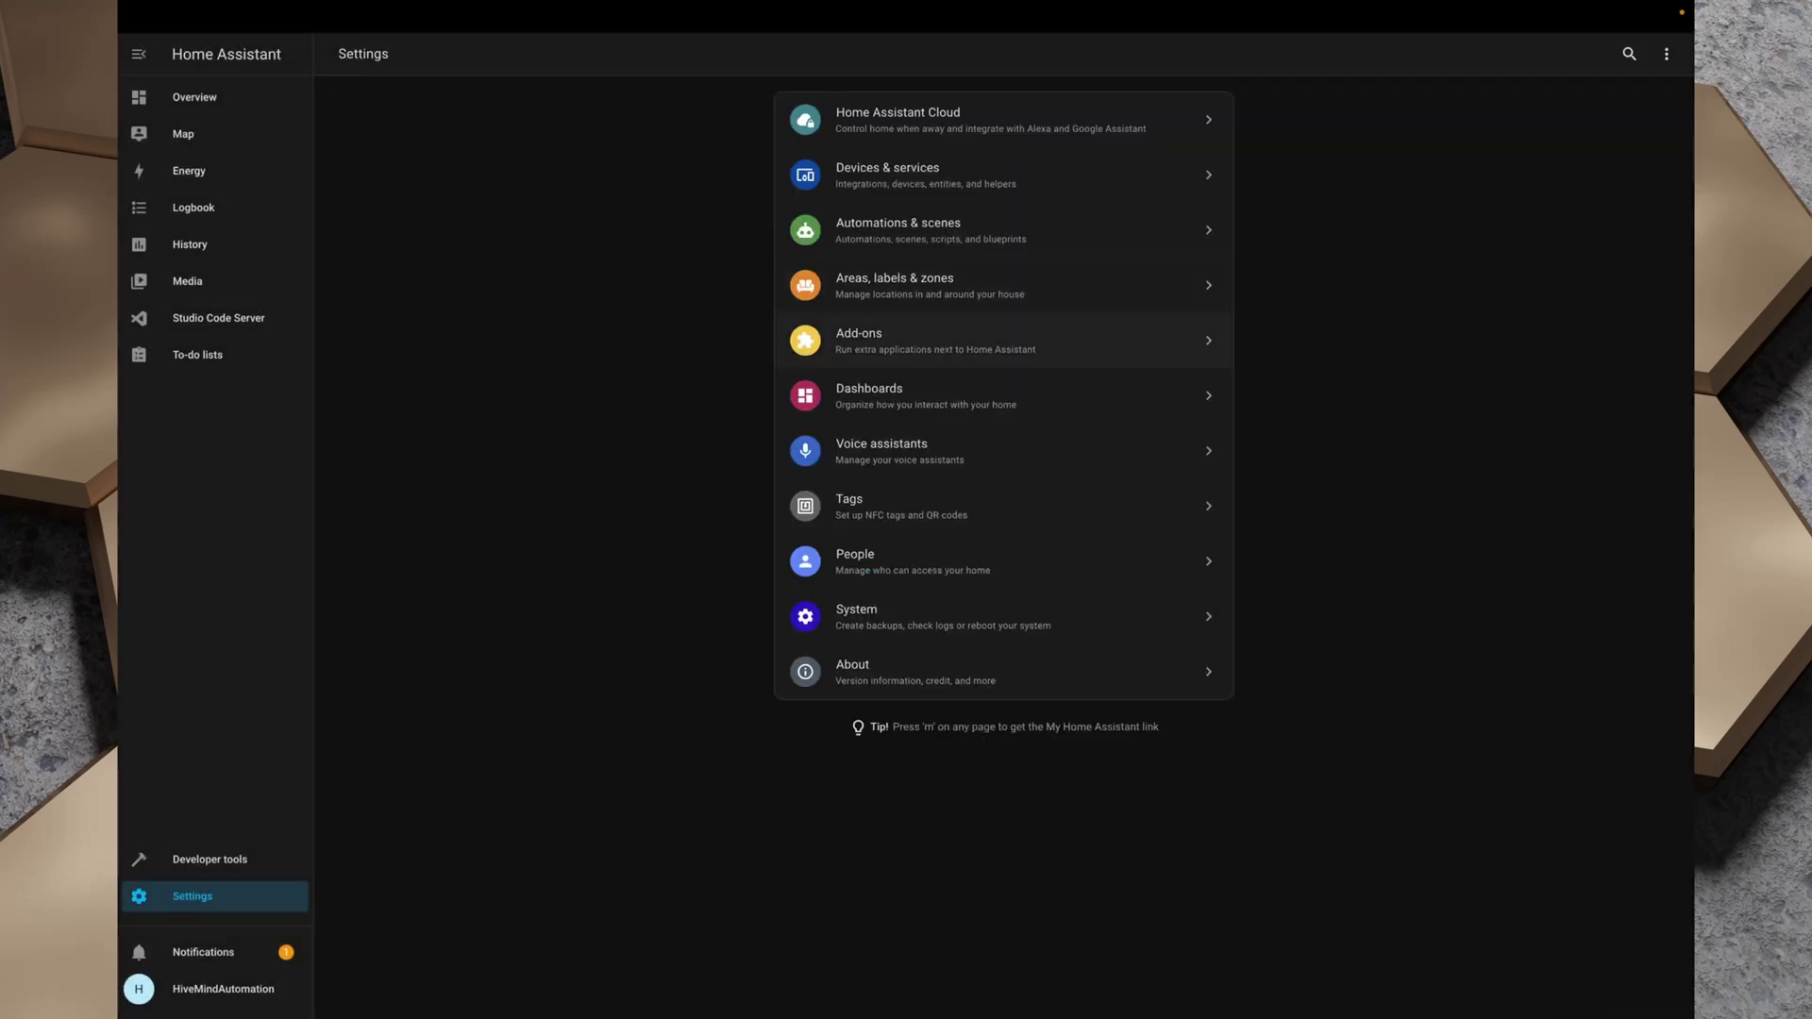
# - Uninstall the Silicon Labs Multiprotocol add-on
pyautogui.click(935, 341)
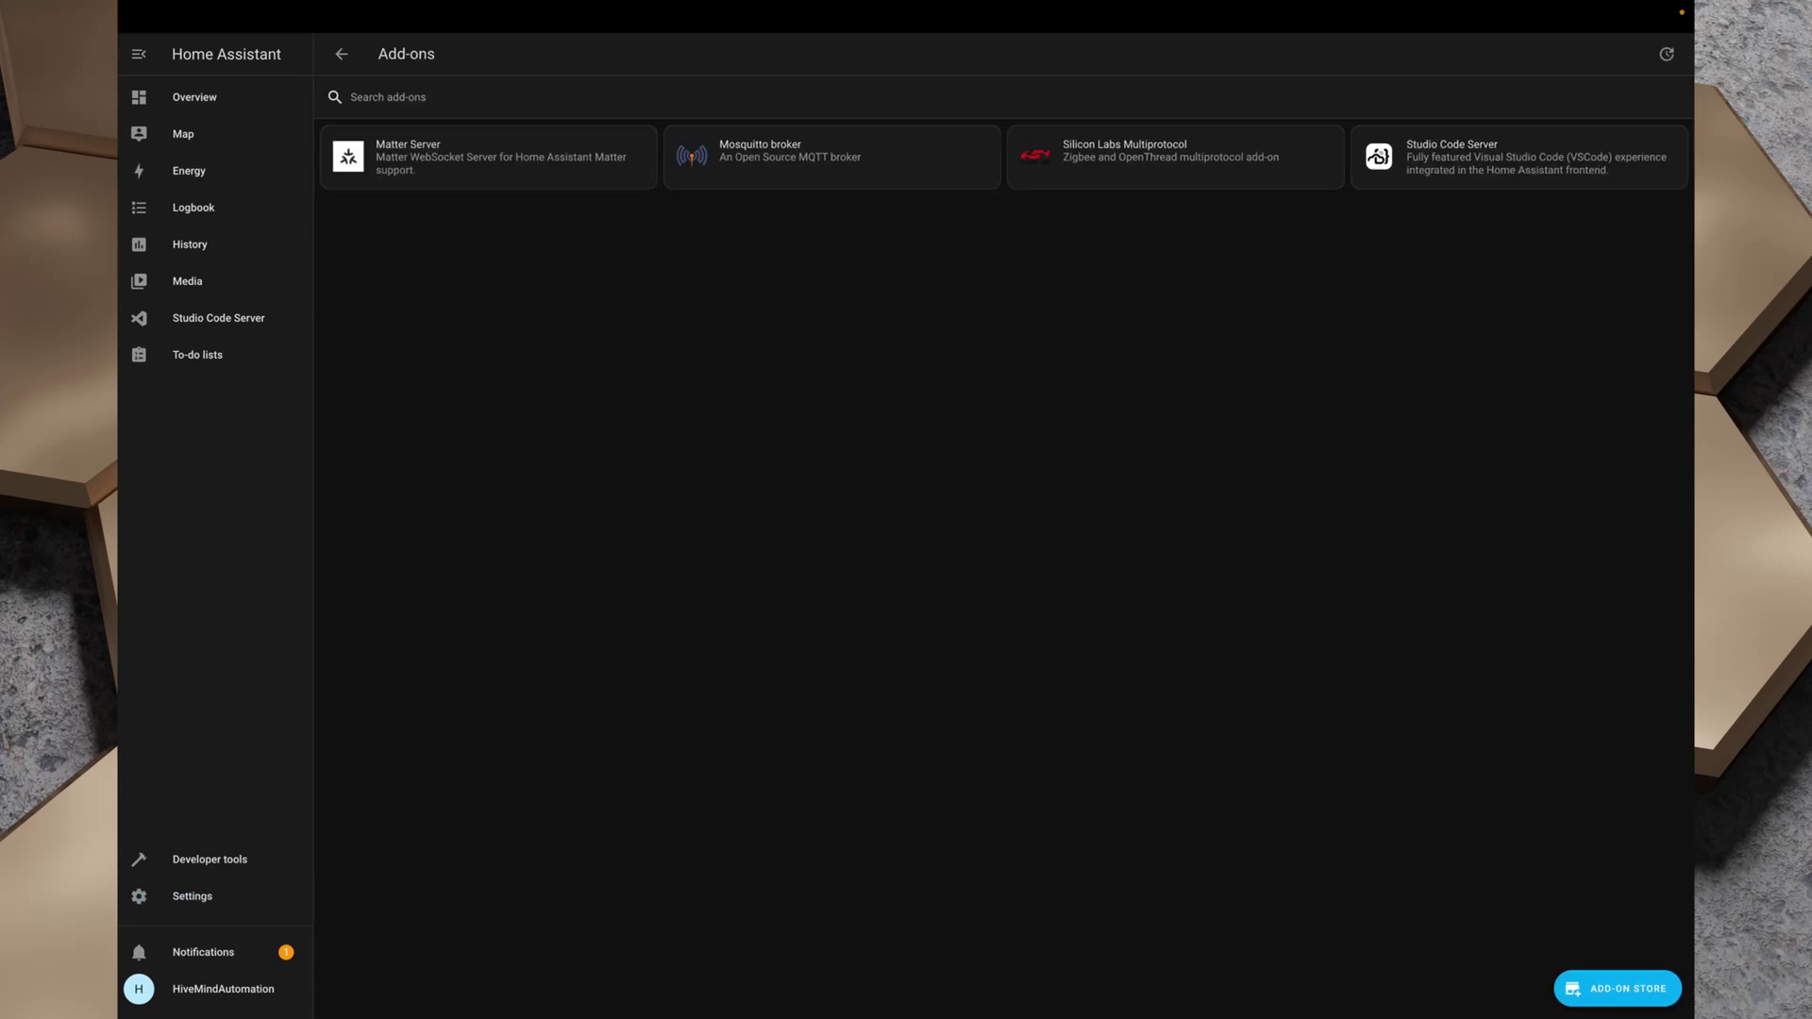
pyautogui.click(1175, 158)
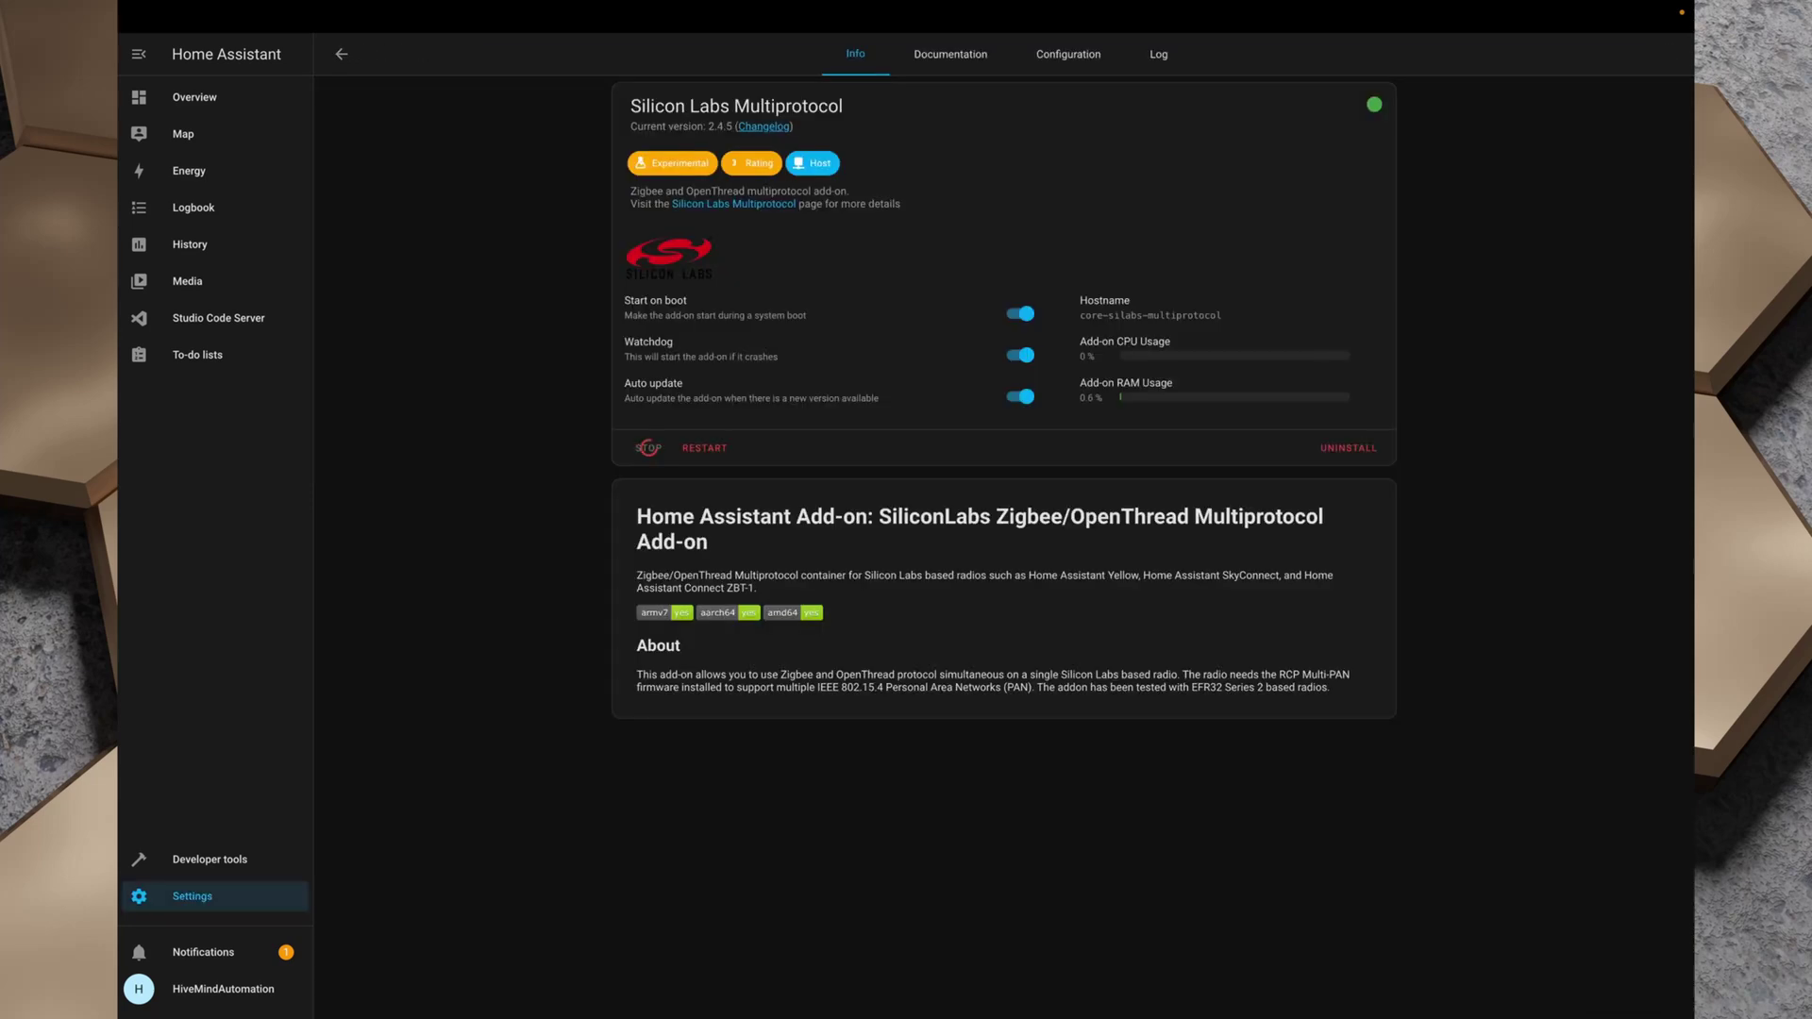
pyautogui.click(1348, 448)
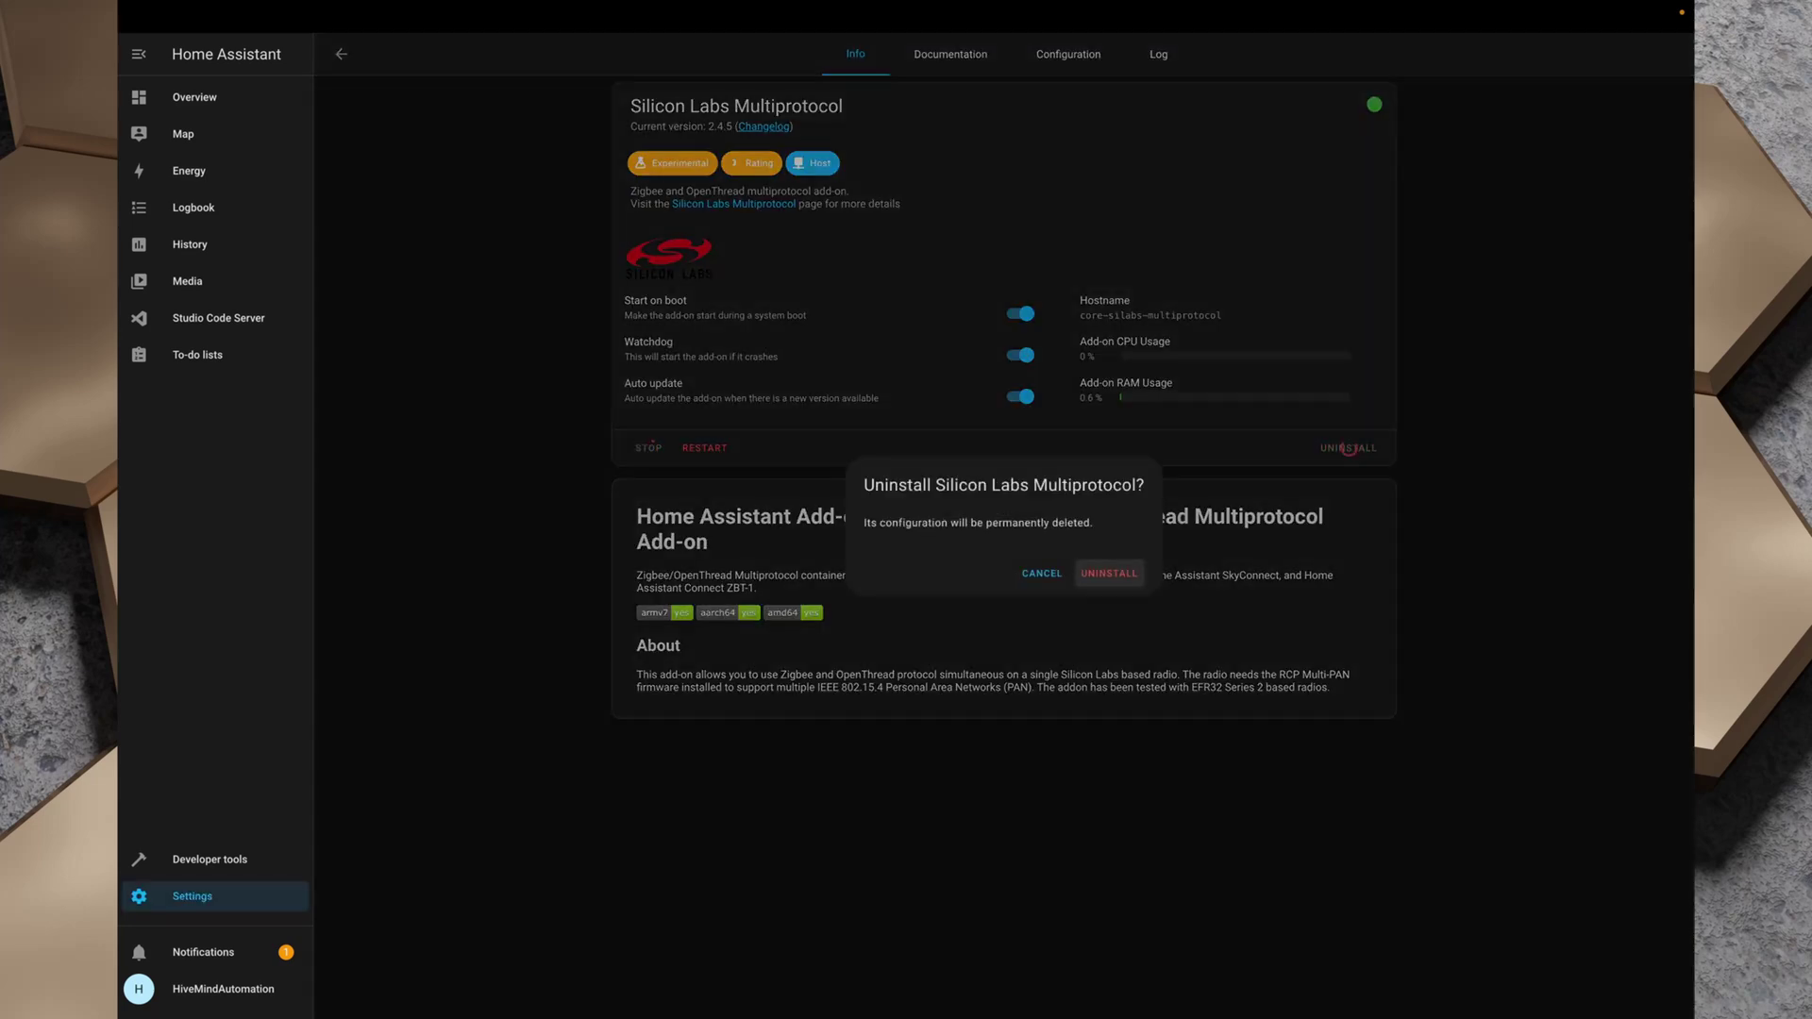
pyautogui.click(1110, 572)
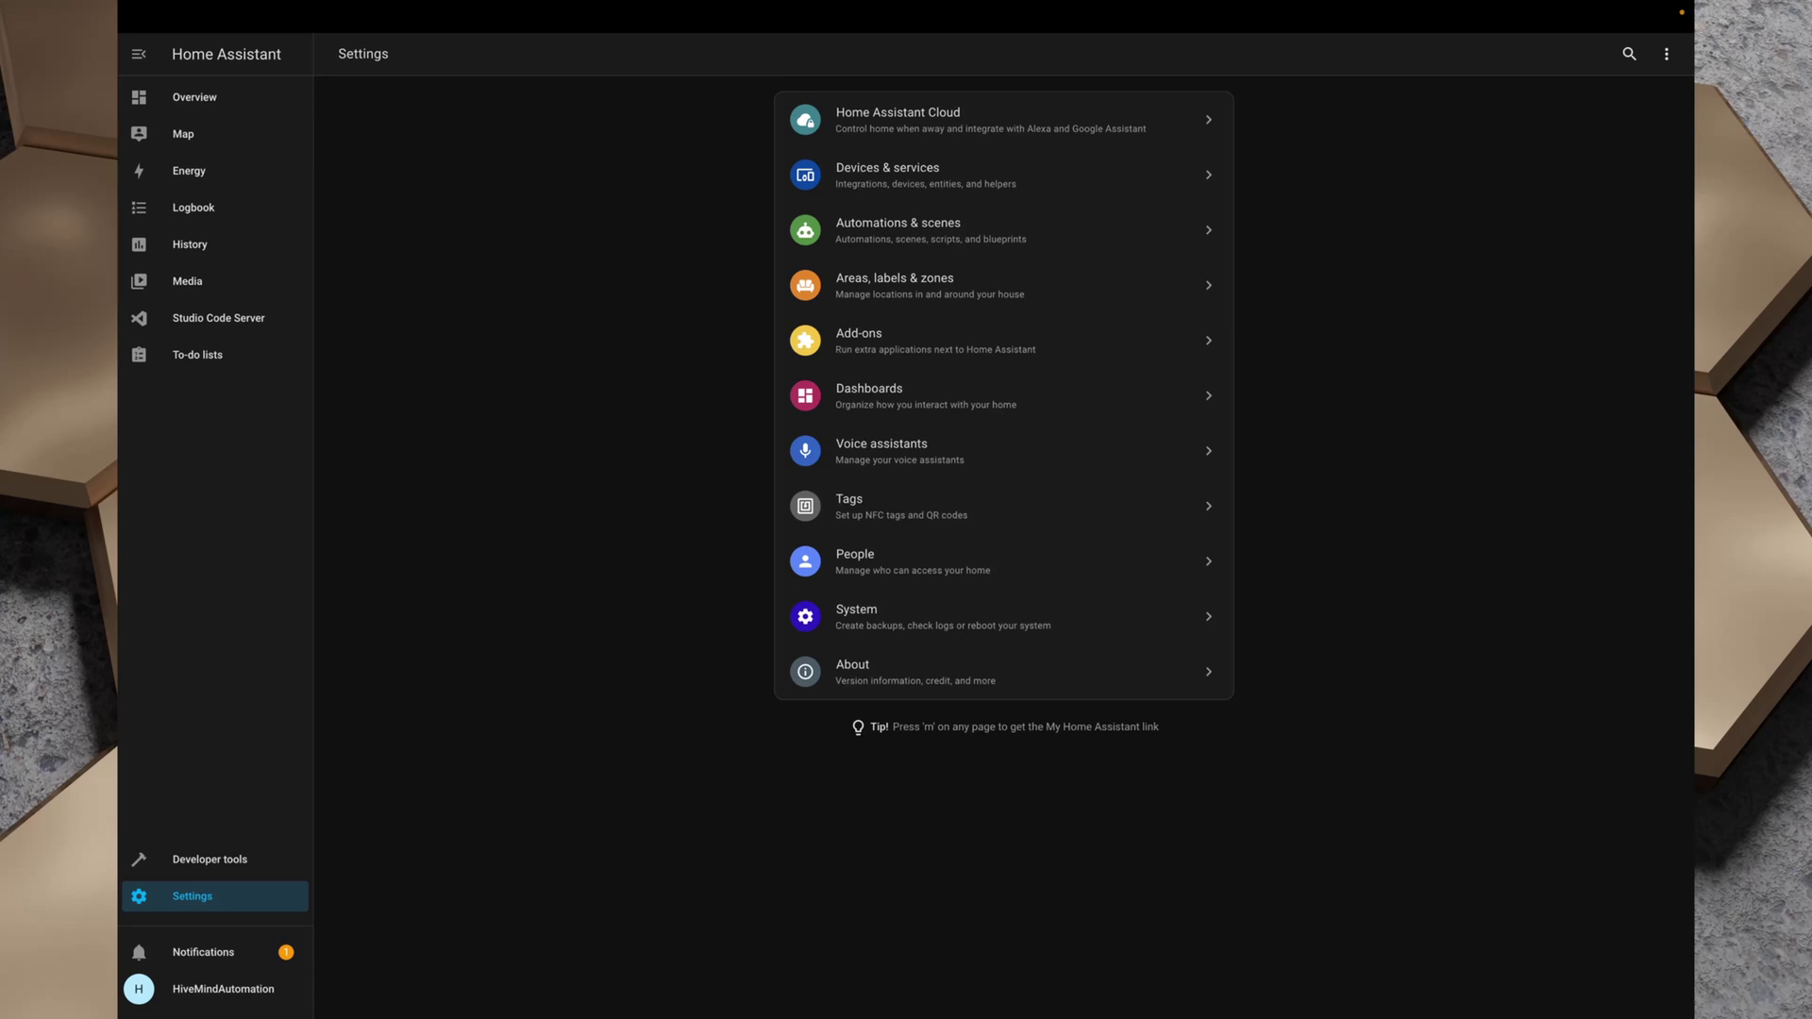
# - Install the OpenThread Border Router add-on from the store with Watchdog and Auto update enabled
pyautogui.click(935, 341)
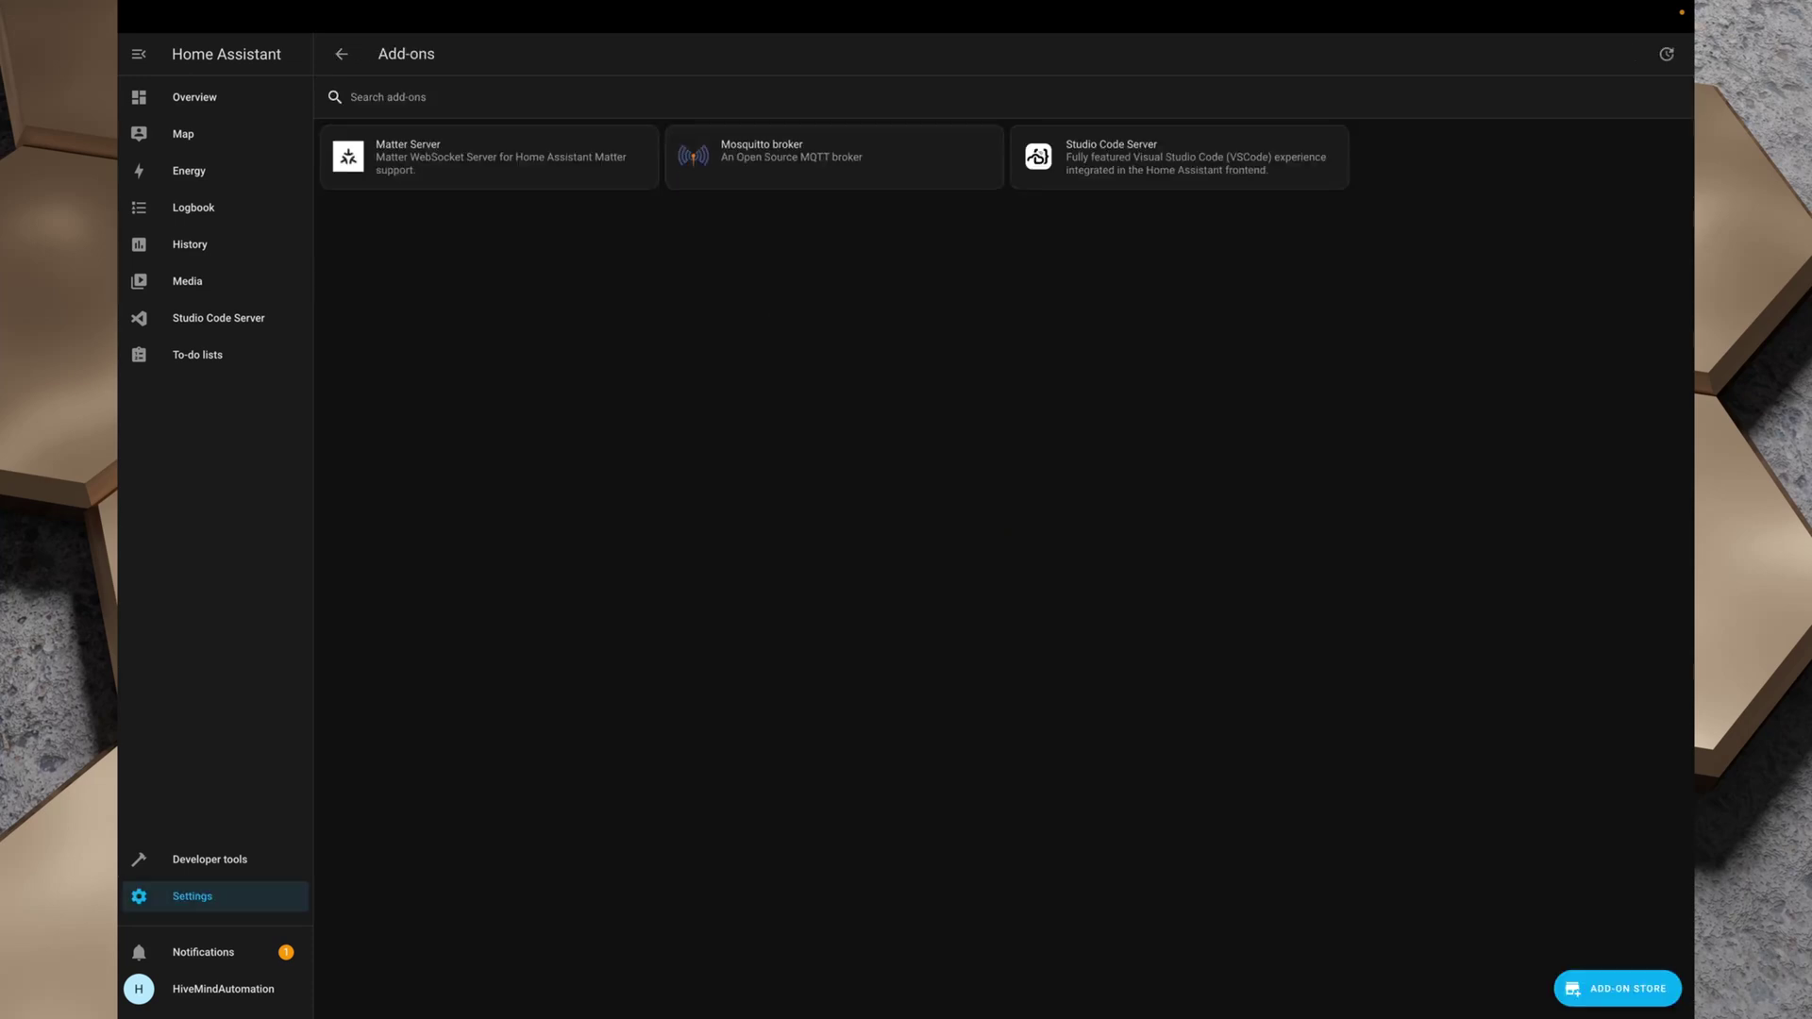
pyautogui.click(1617, 988)
pyautogui.click(1545, 319)
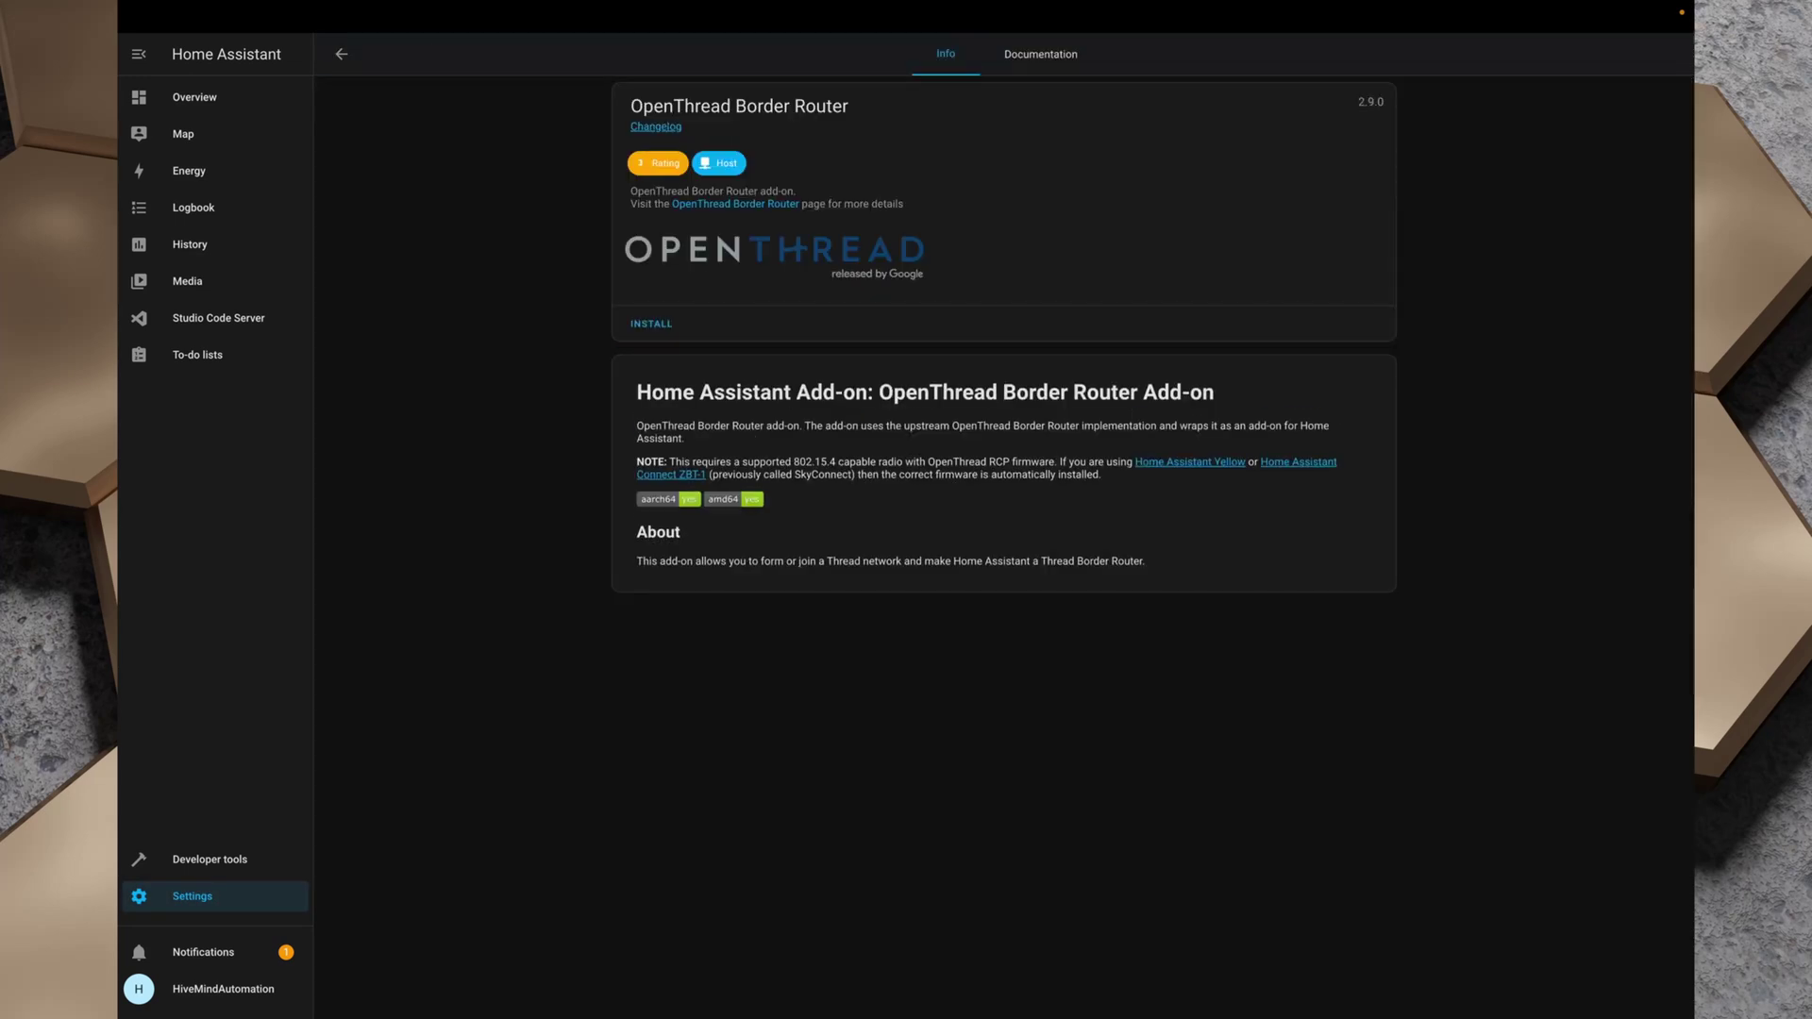
pyautogui.click(651, 324)
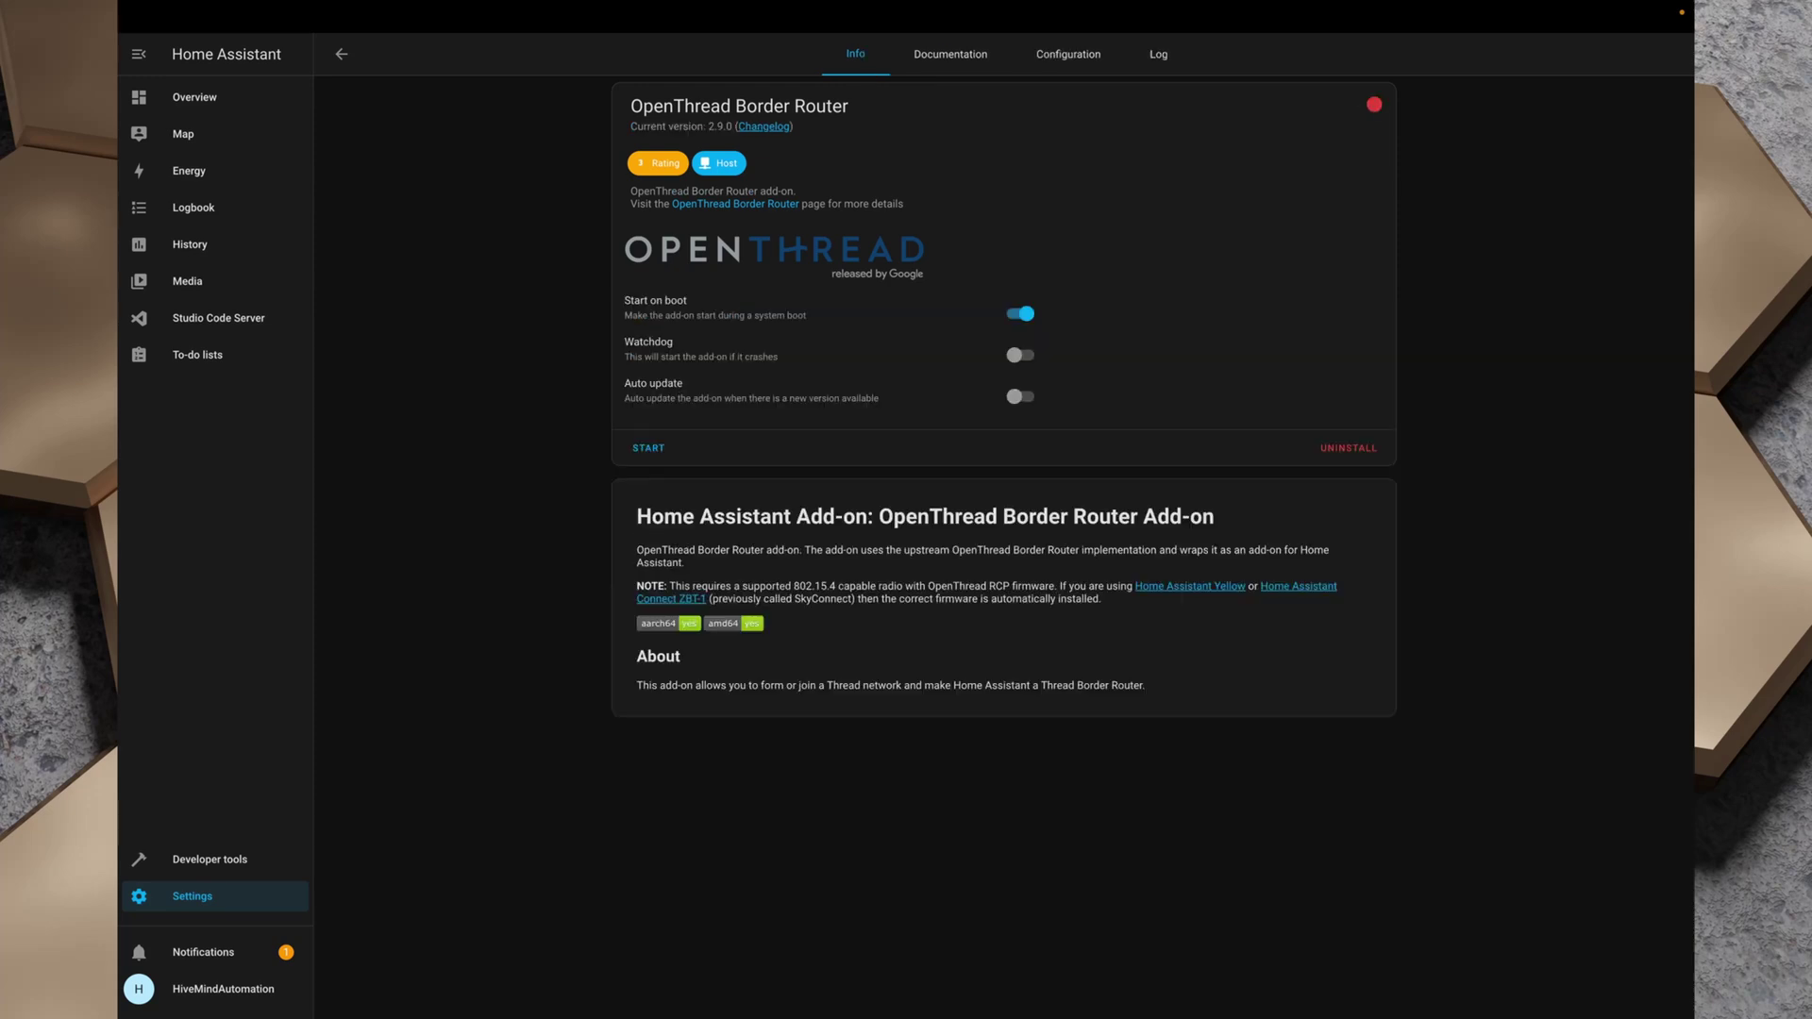
pyautogui.click(1020, 355)
pyautogui.click(1020, 396)
pyautogui.click(1068, 55)
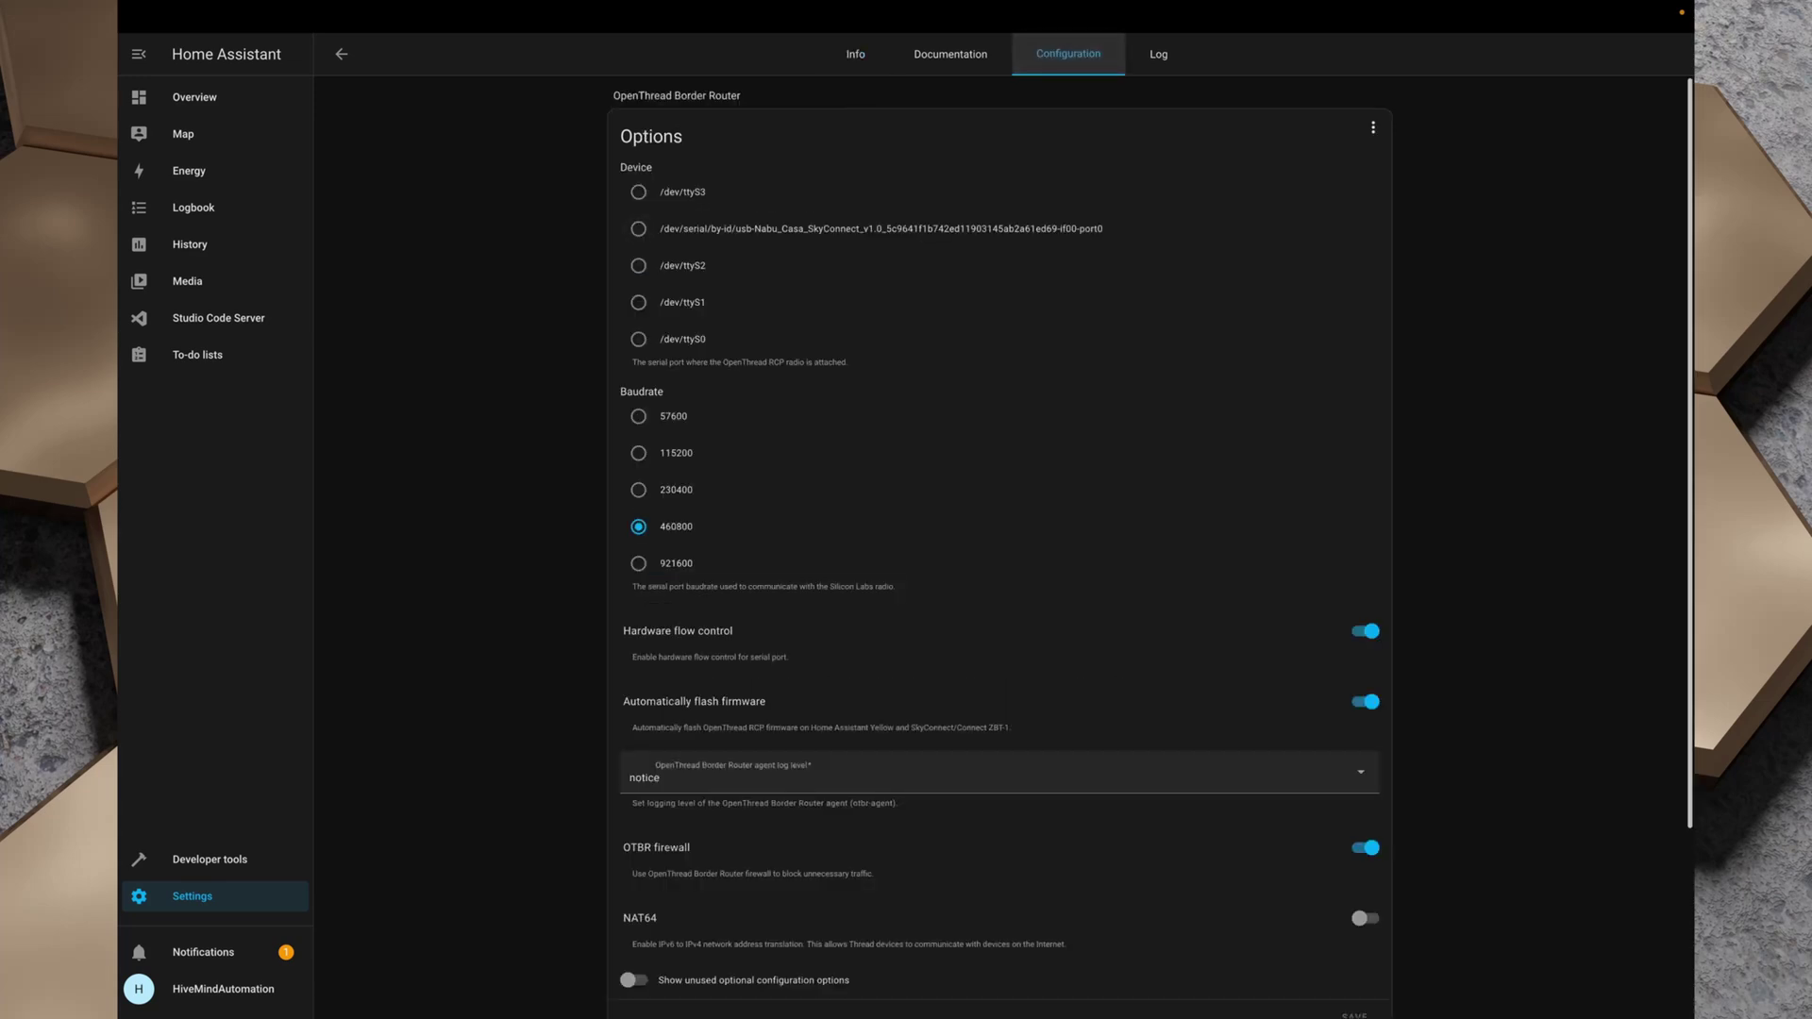
# - Select the SkyConnect device, reveal disabled ports, enter Web port 8080, and save options
pyautogui.click(639, 229)
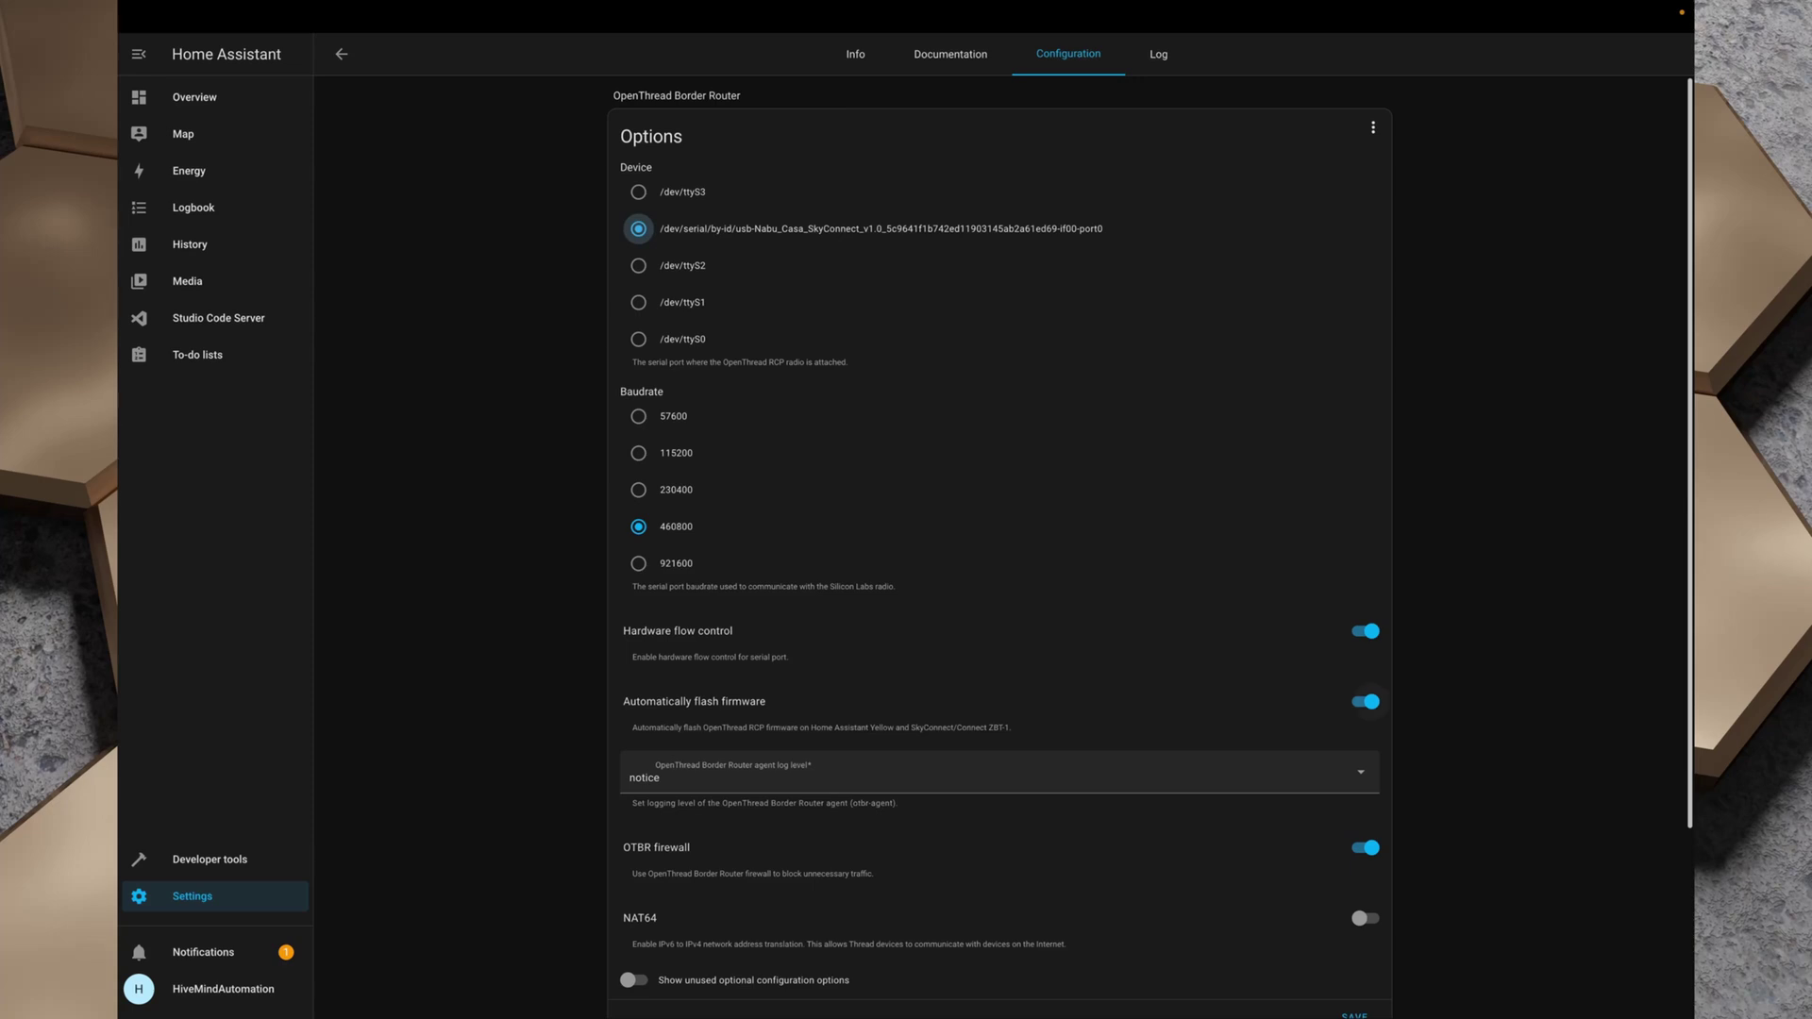
pyautogui.scroll(-2, 999, 547)
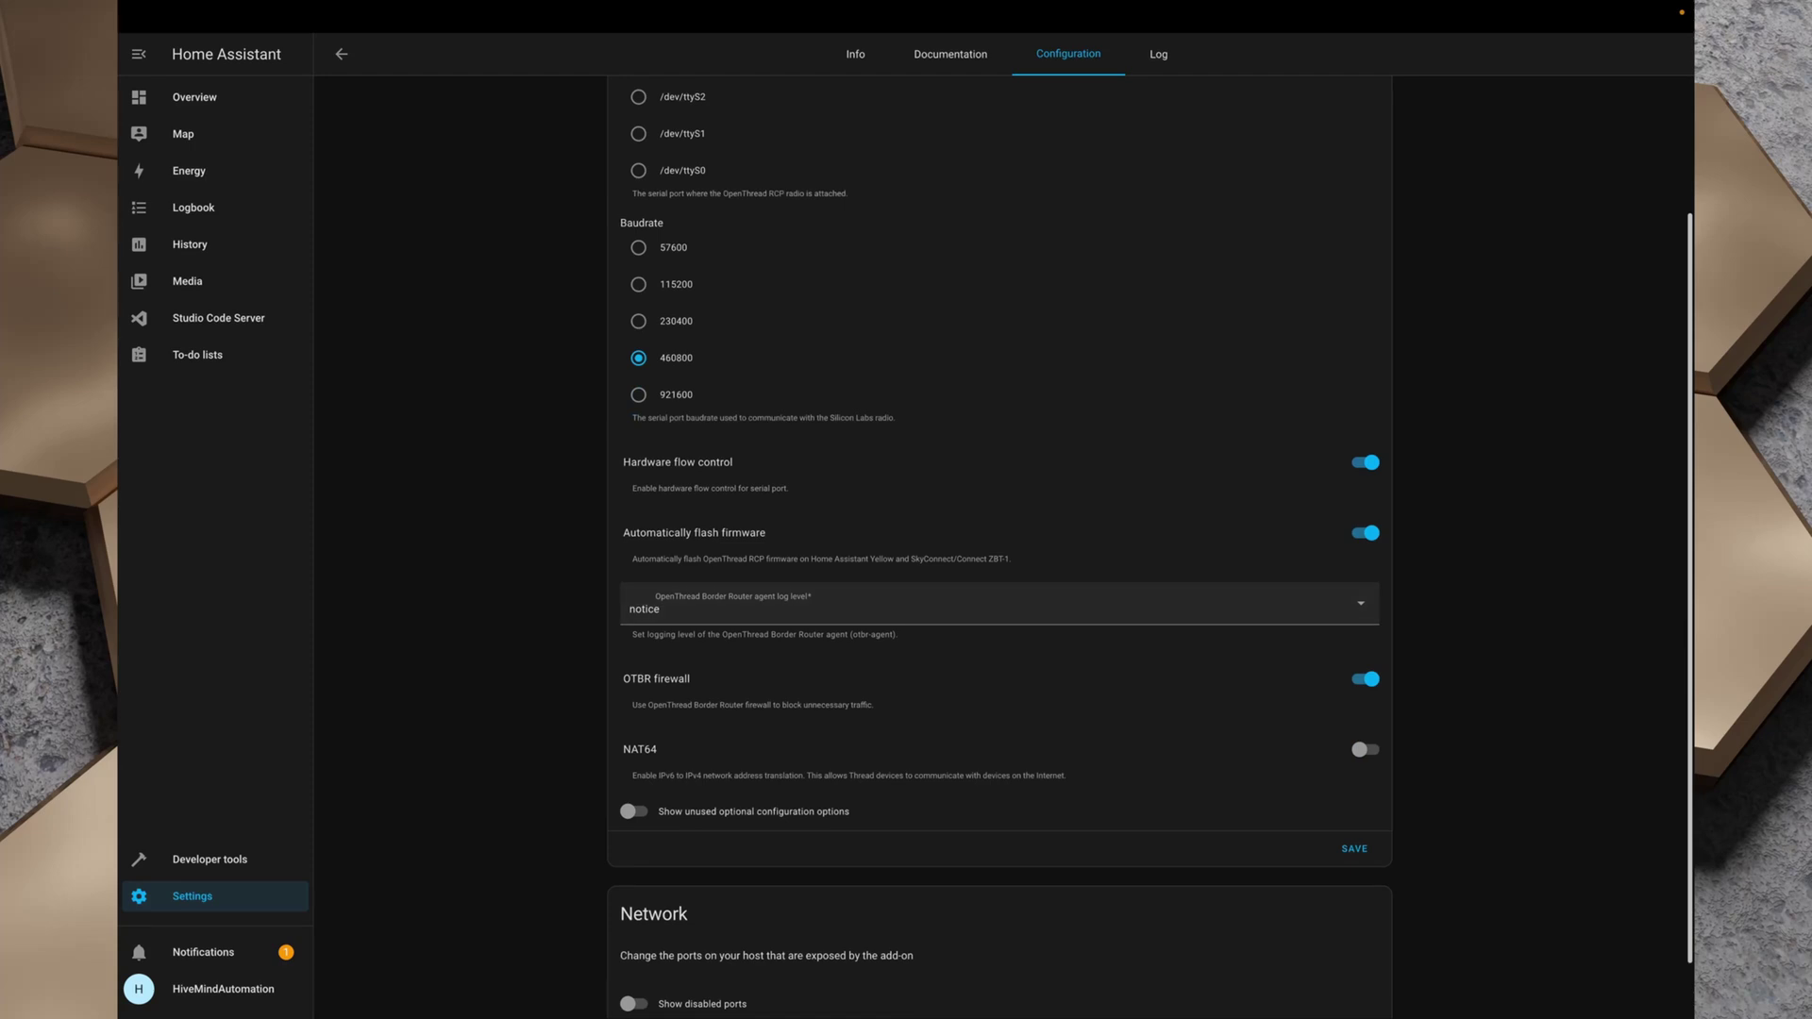
pyautogui.scroll(-1, 999, 548)
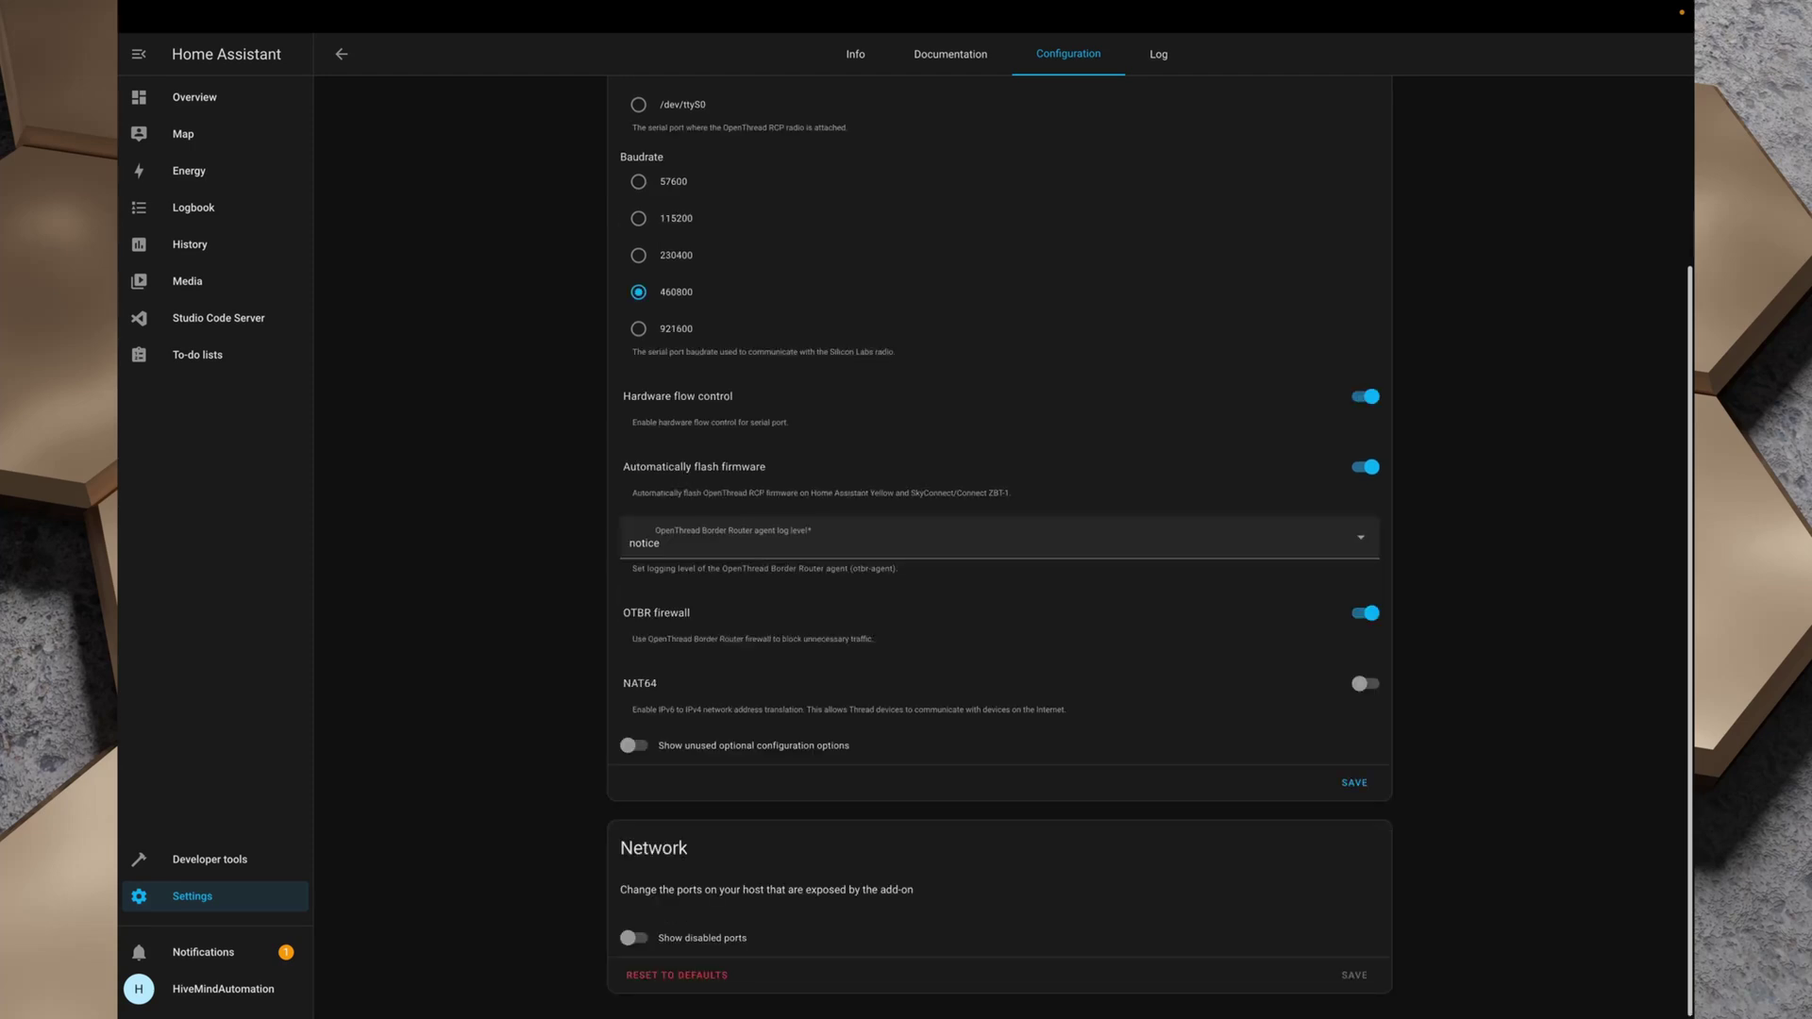
pyautogui.click(633, 938)
pyautogui.scroll(-2, 1000, 755)
pyautogui.click(962, 871)
pyautogui.click(963, 796)
pyautogui.write('8080')
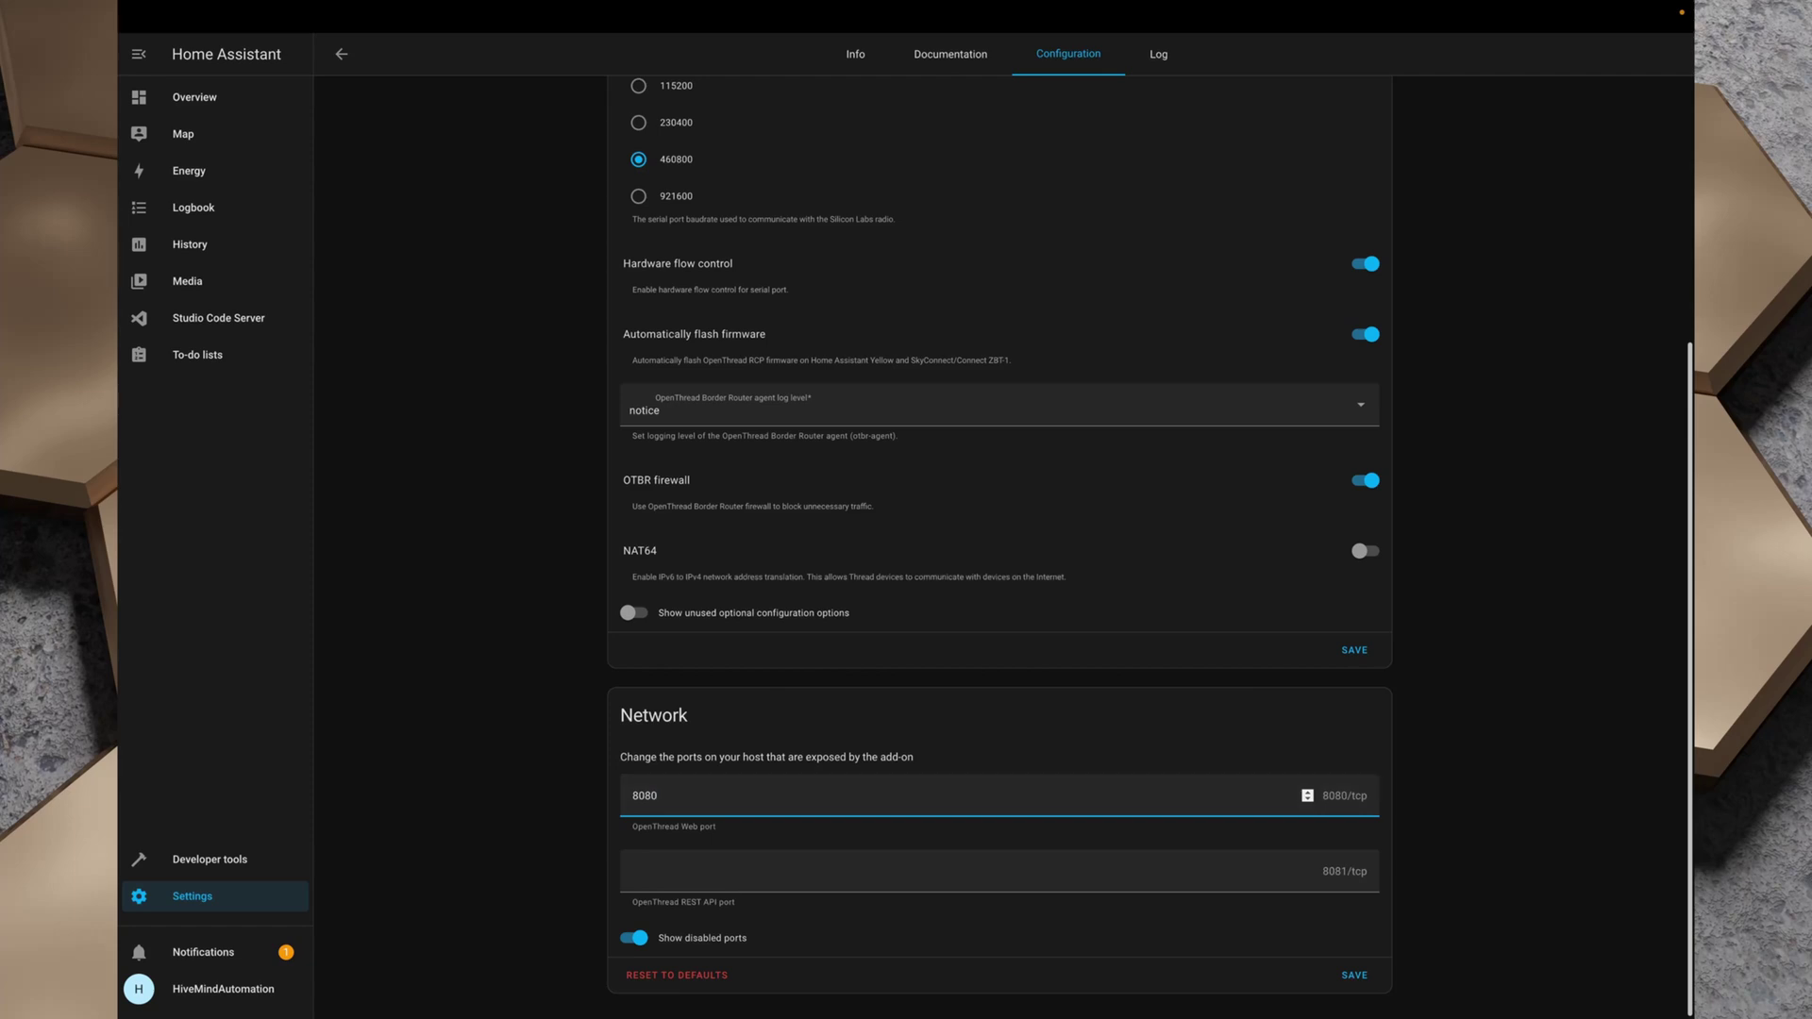
pyautogui.click(1354, 649)
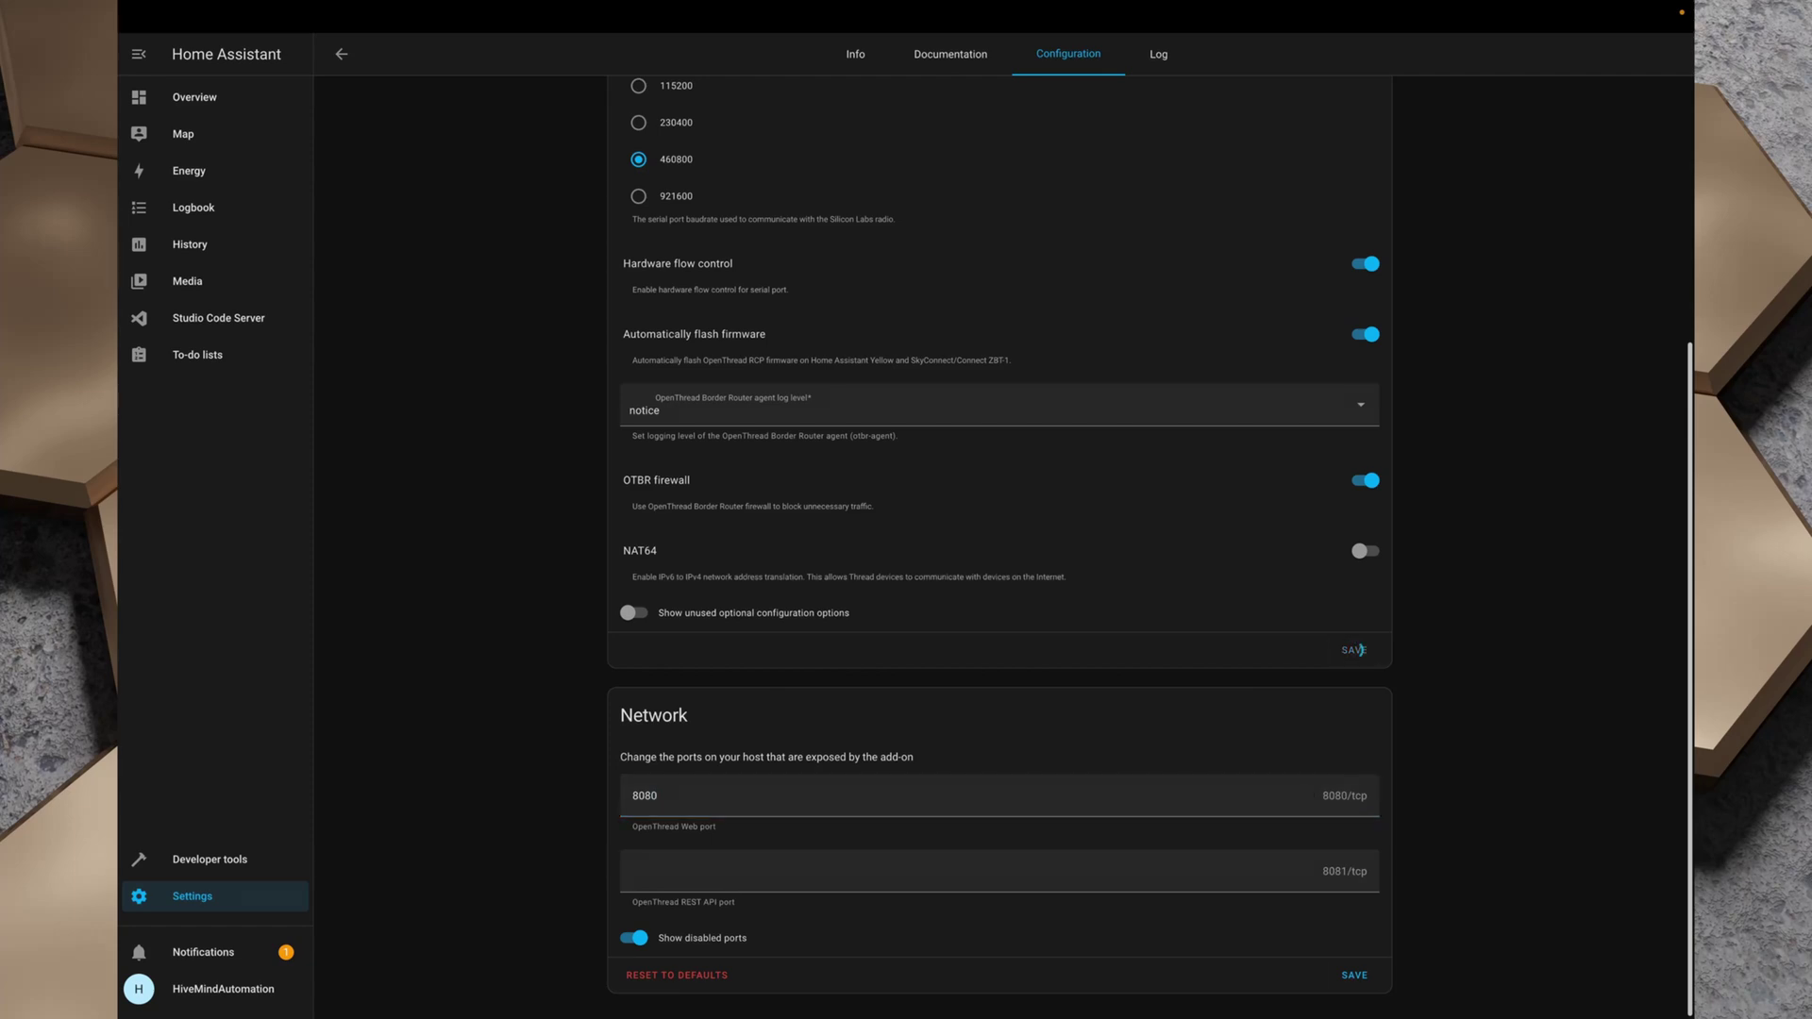
# - Save the network ports with the OpenThread Web port set to 8080
pyautogui.click(1354, 975)
pyautogui.click(999, 796)
pyautogui.write('8080')
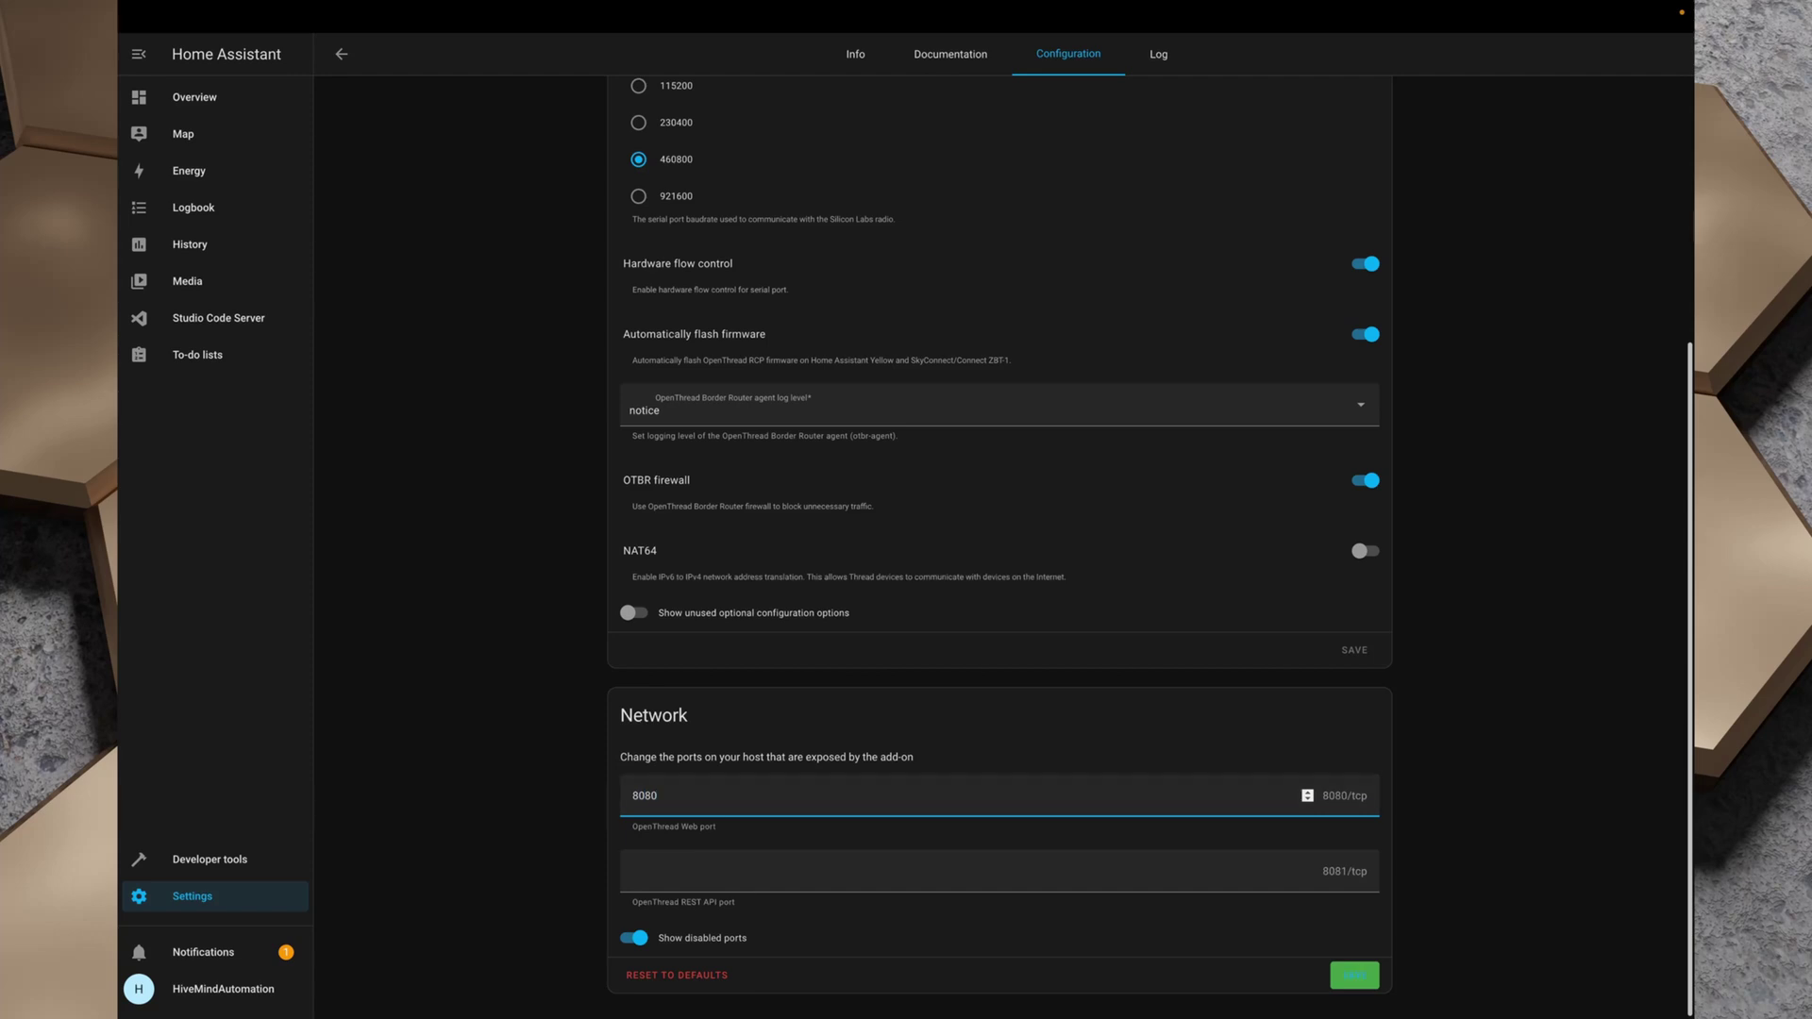
pyautogui.click(1354, 975)
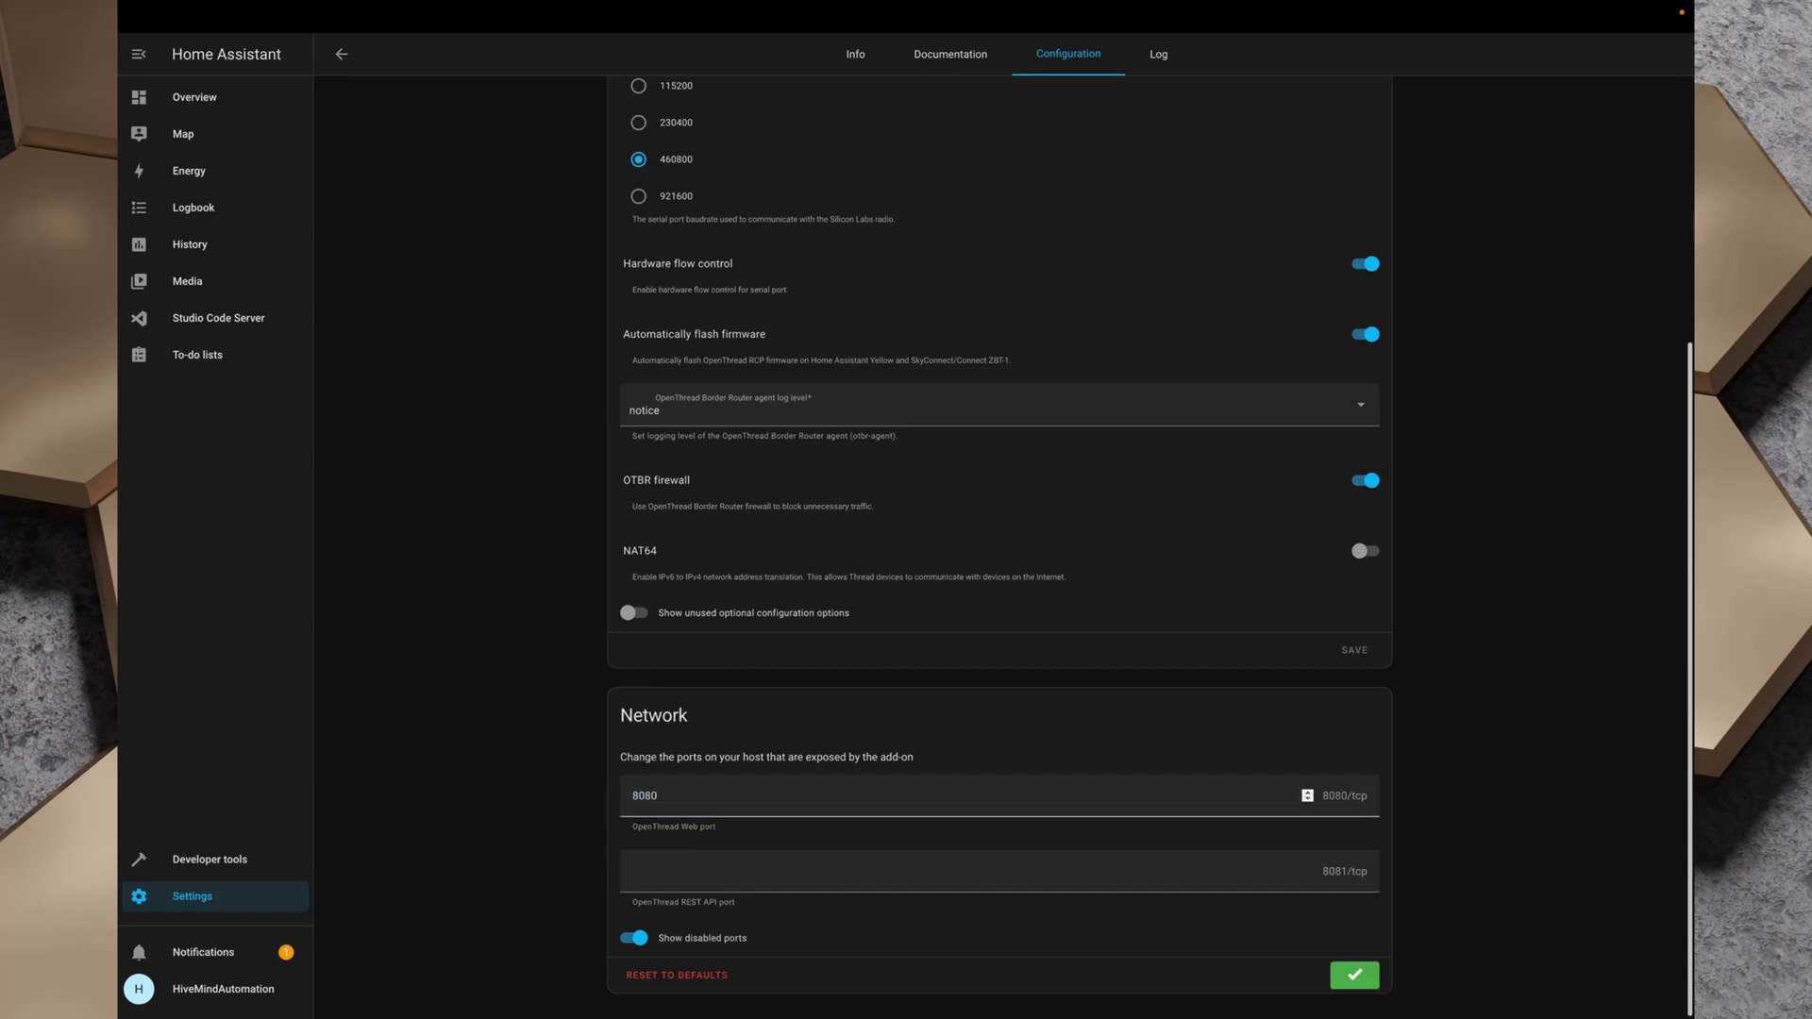
# - Review the unused optional options, then start the OpenThread Border Router add-on
pyautogui.click(633, 613)
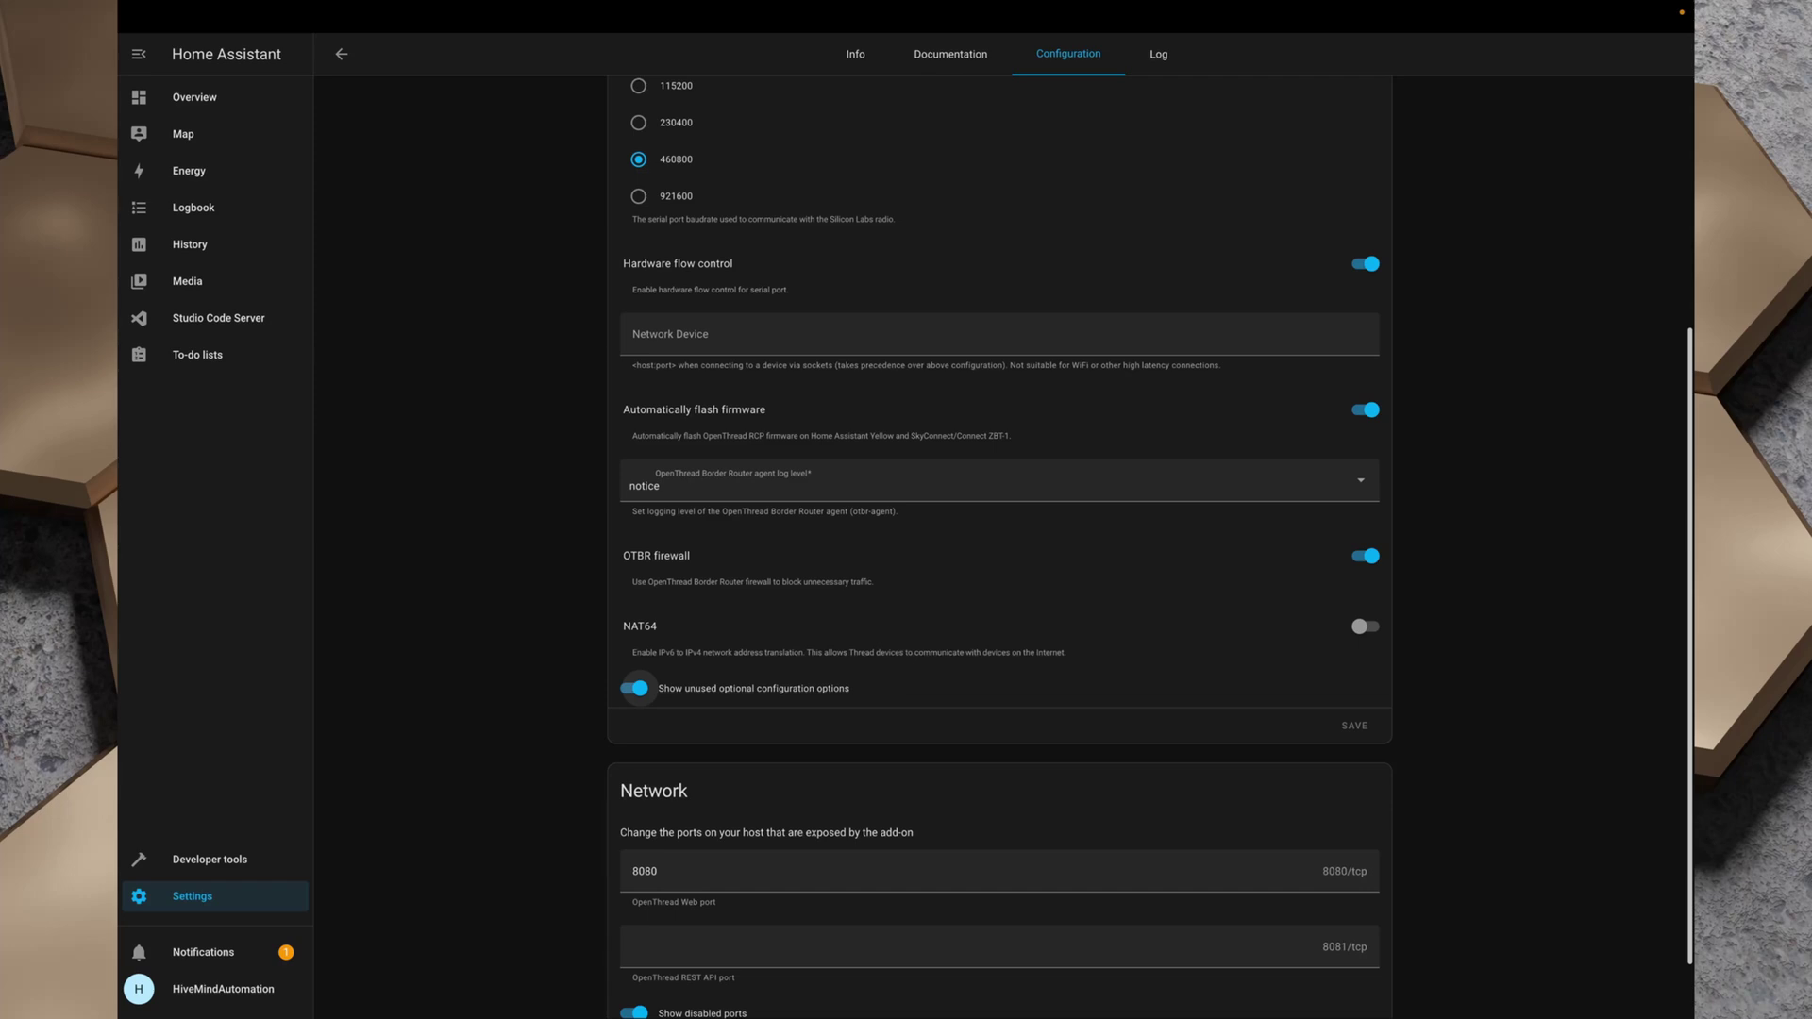
pyautogui.moveTo(704, 653); pyautogui.dragTo(985, 663)
pyautogui.click(984, 662)
pyautogui.scroll(2, 1000, 548)
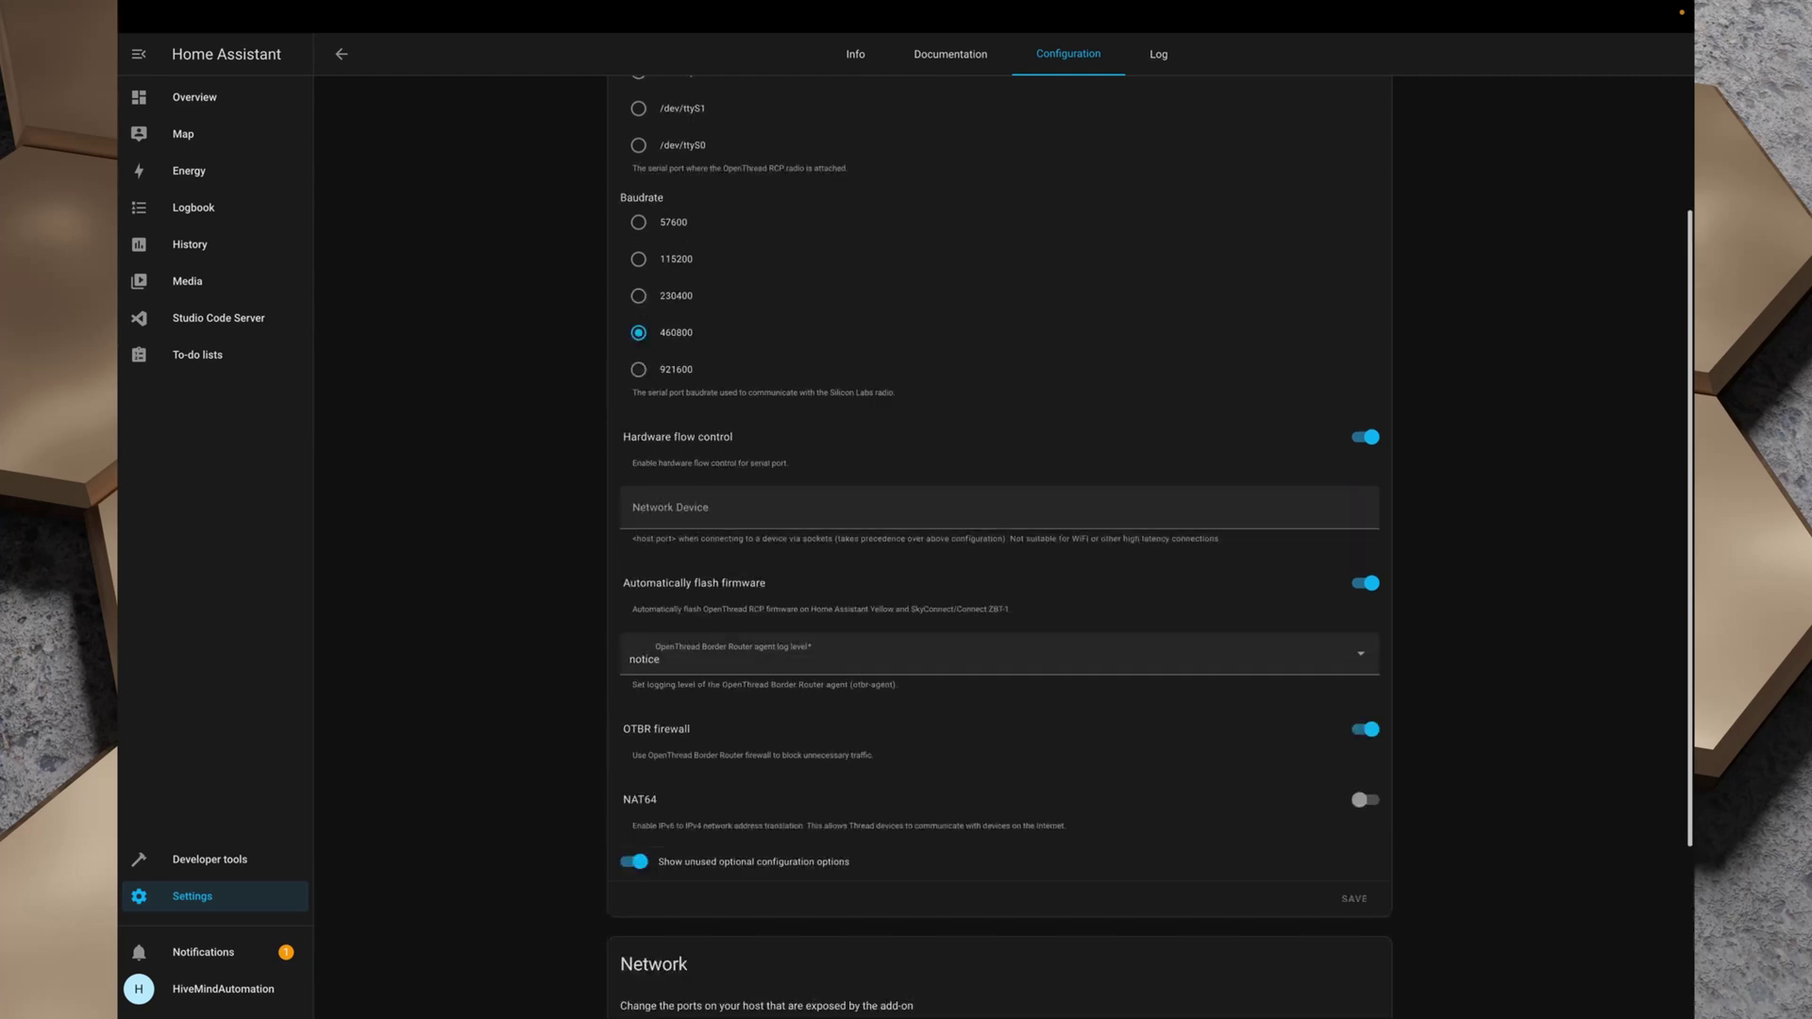
pyautogui.scroll(2, 999, 547)
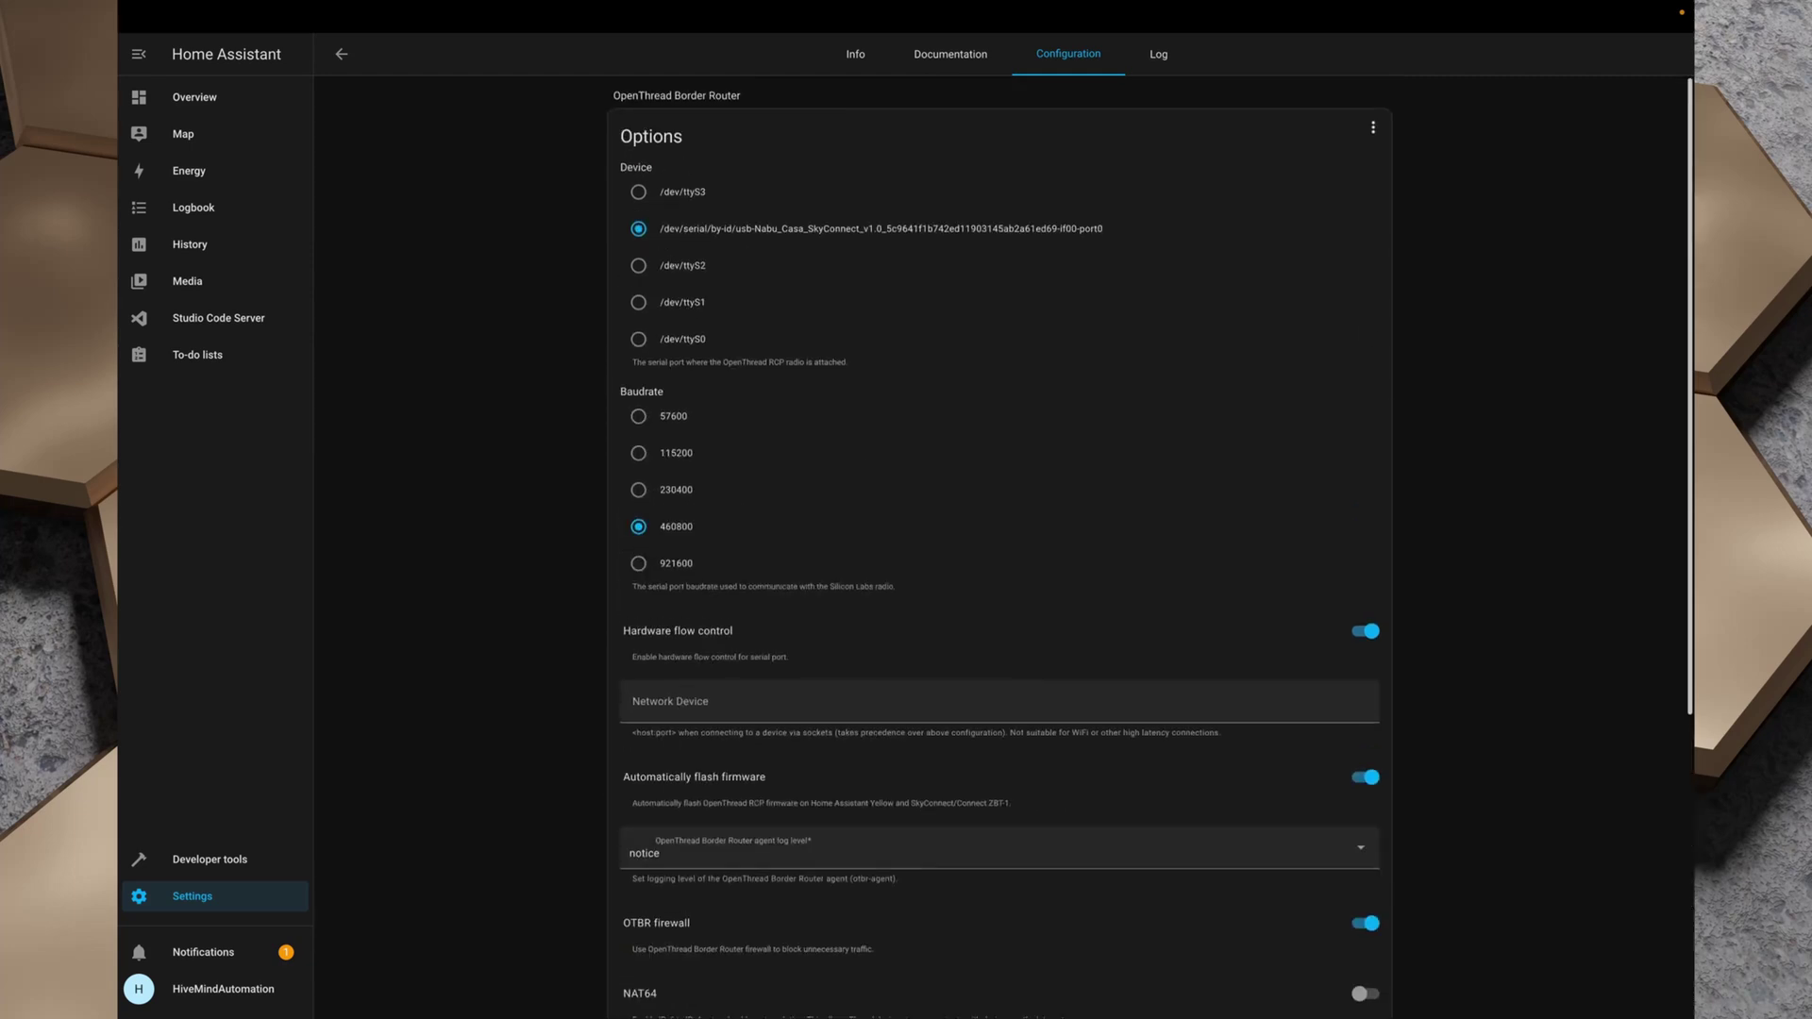
pyautogui.click(856, 54)
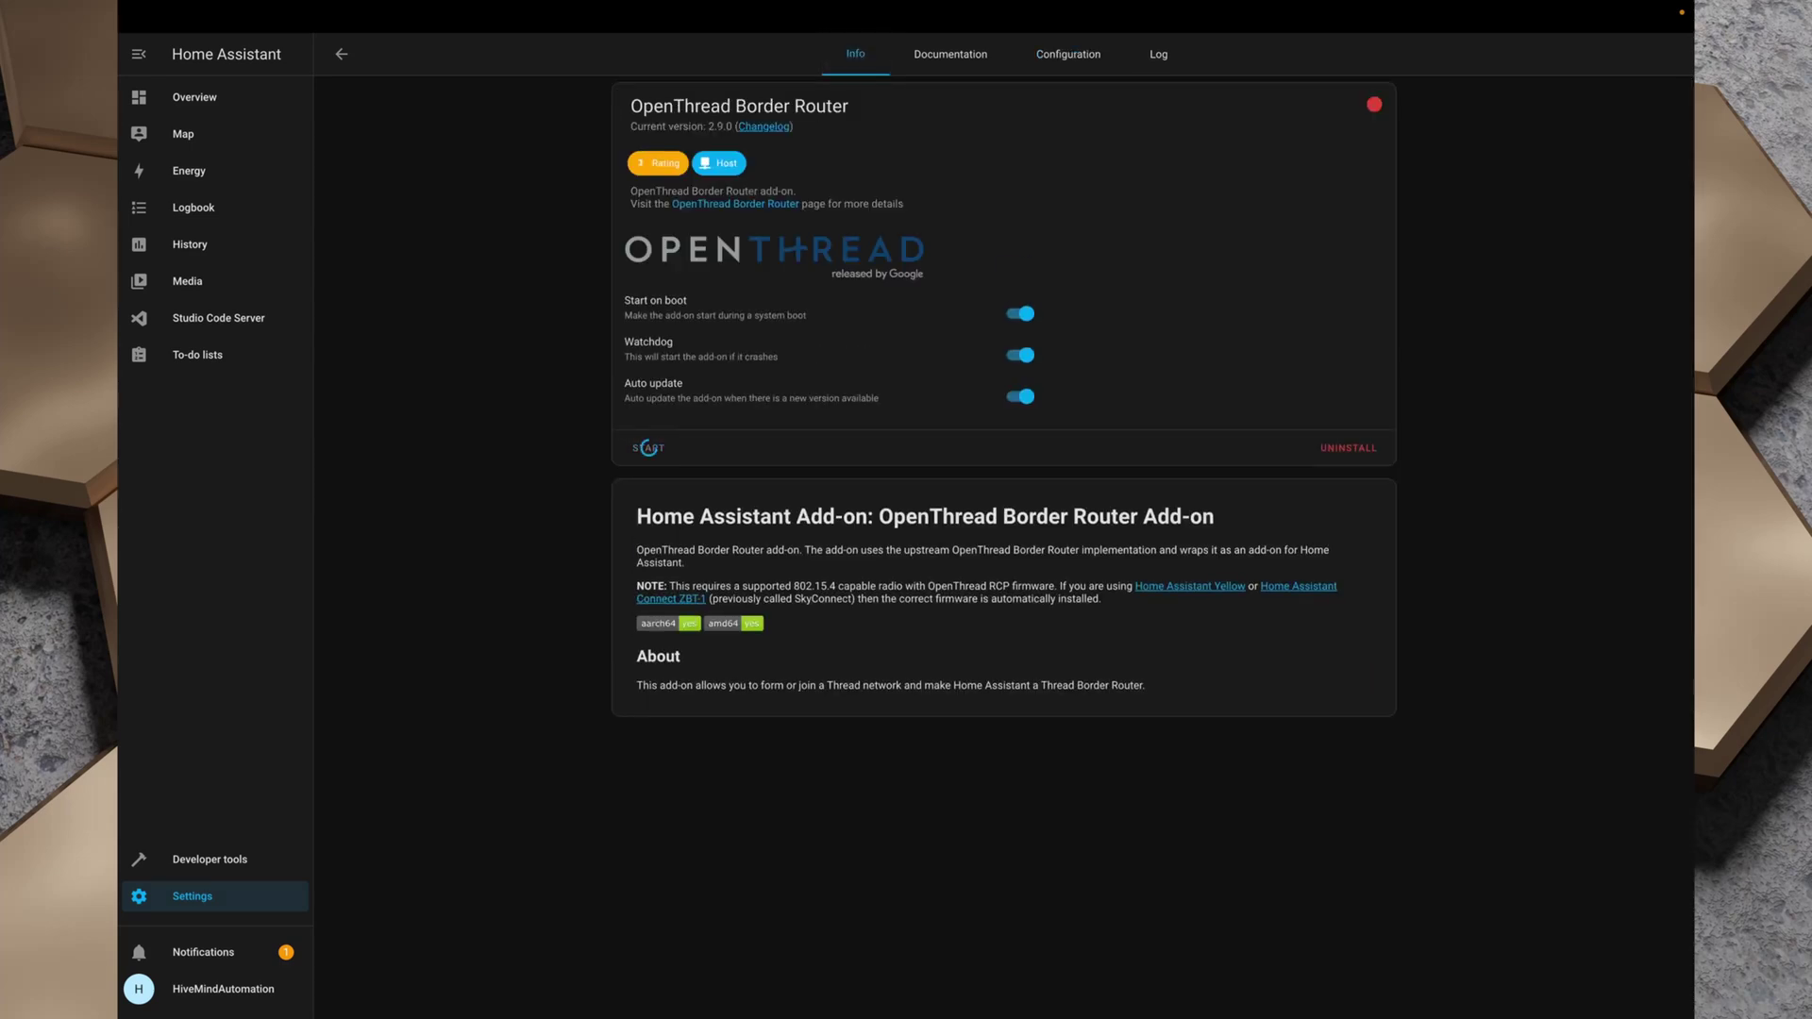
pyautogui.click(638, 448)
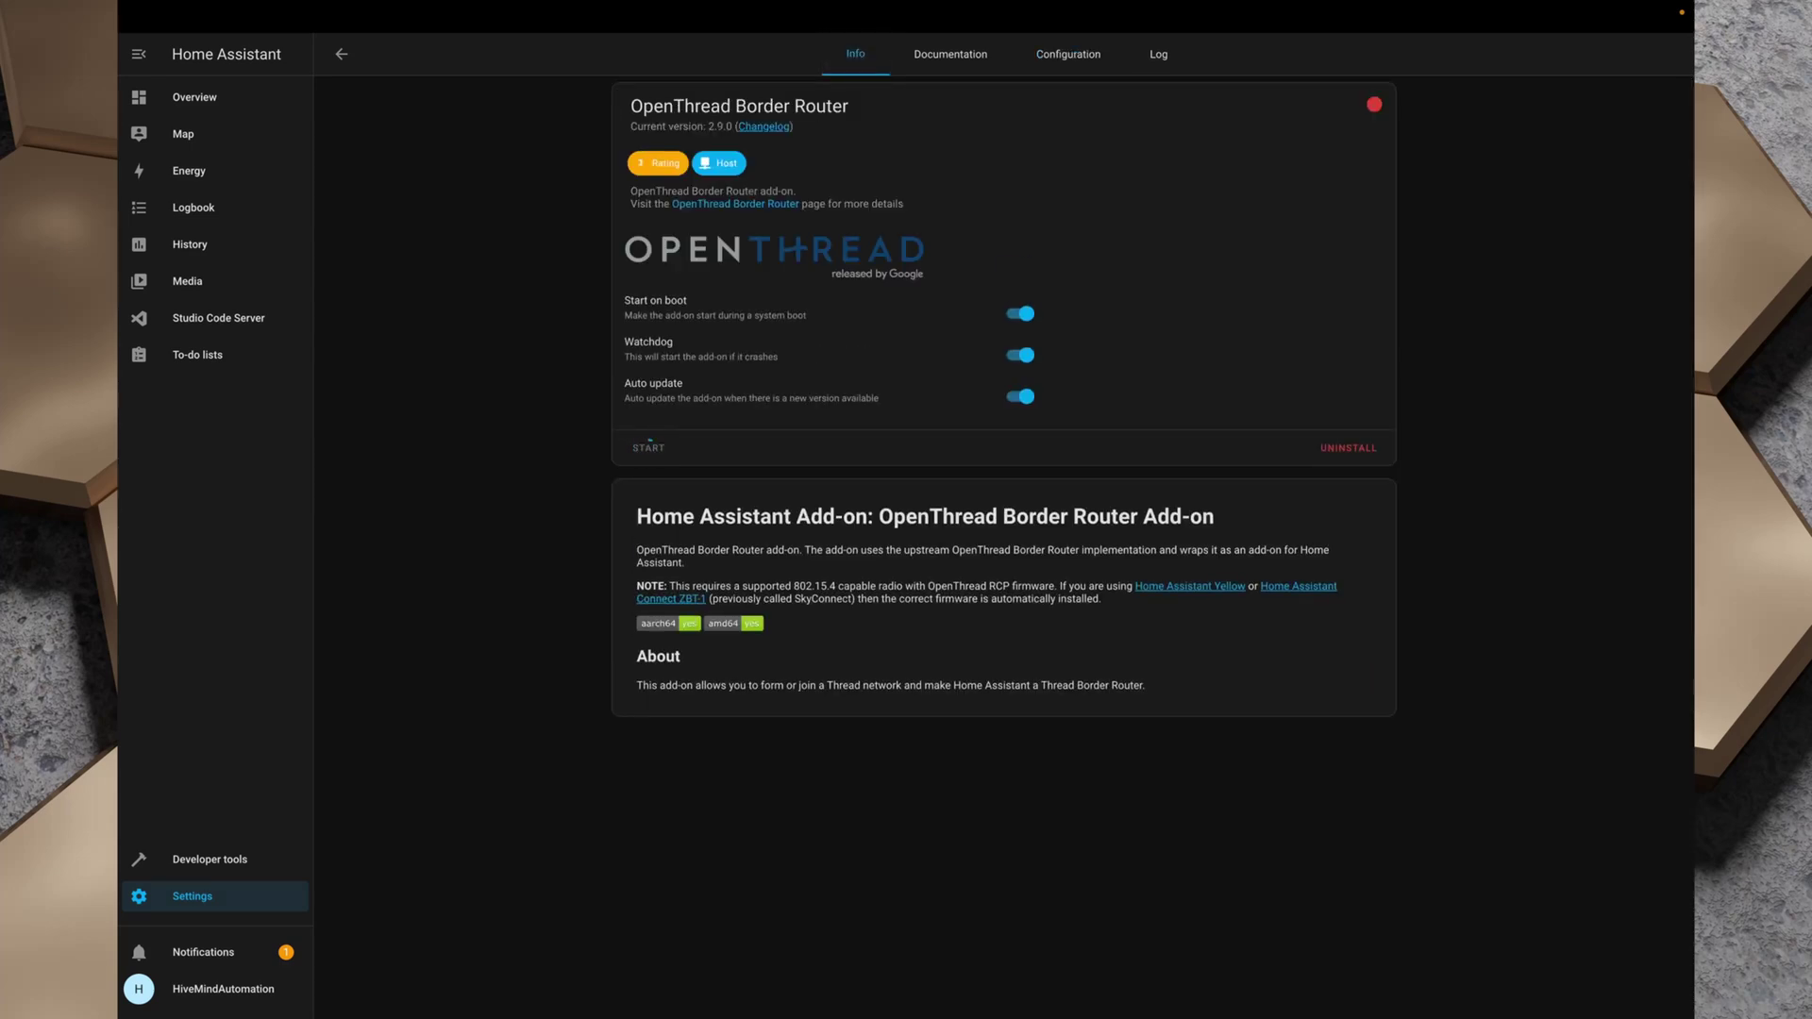
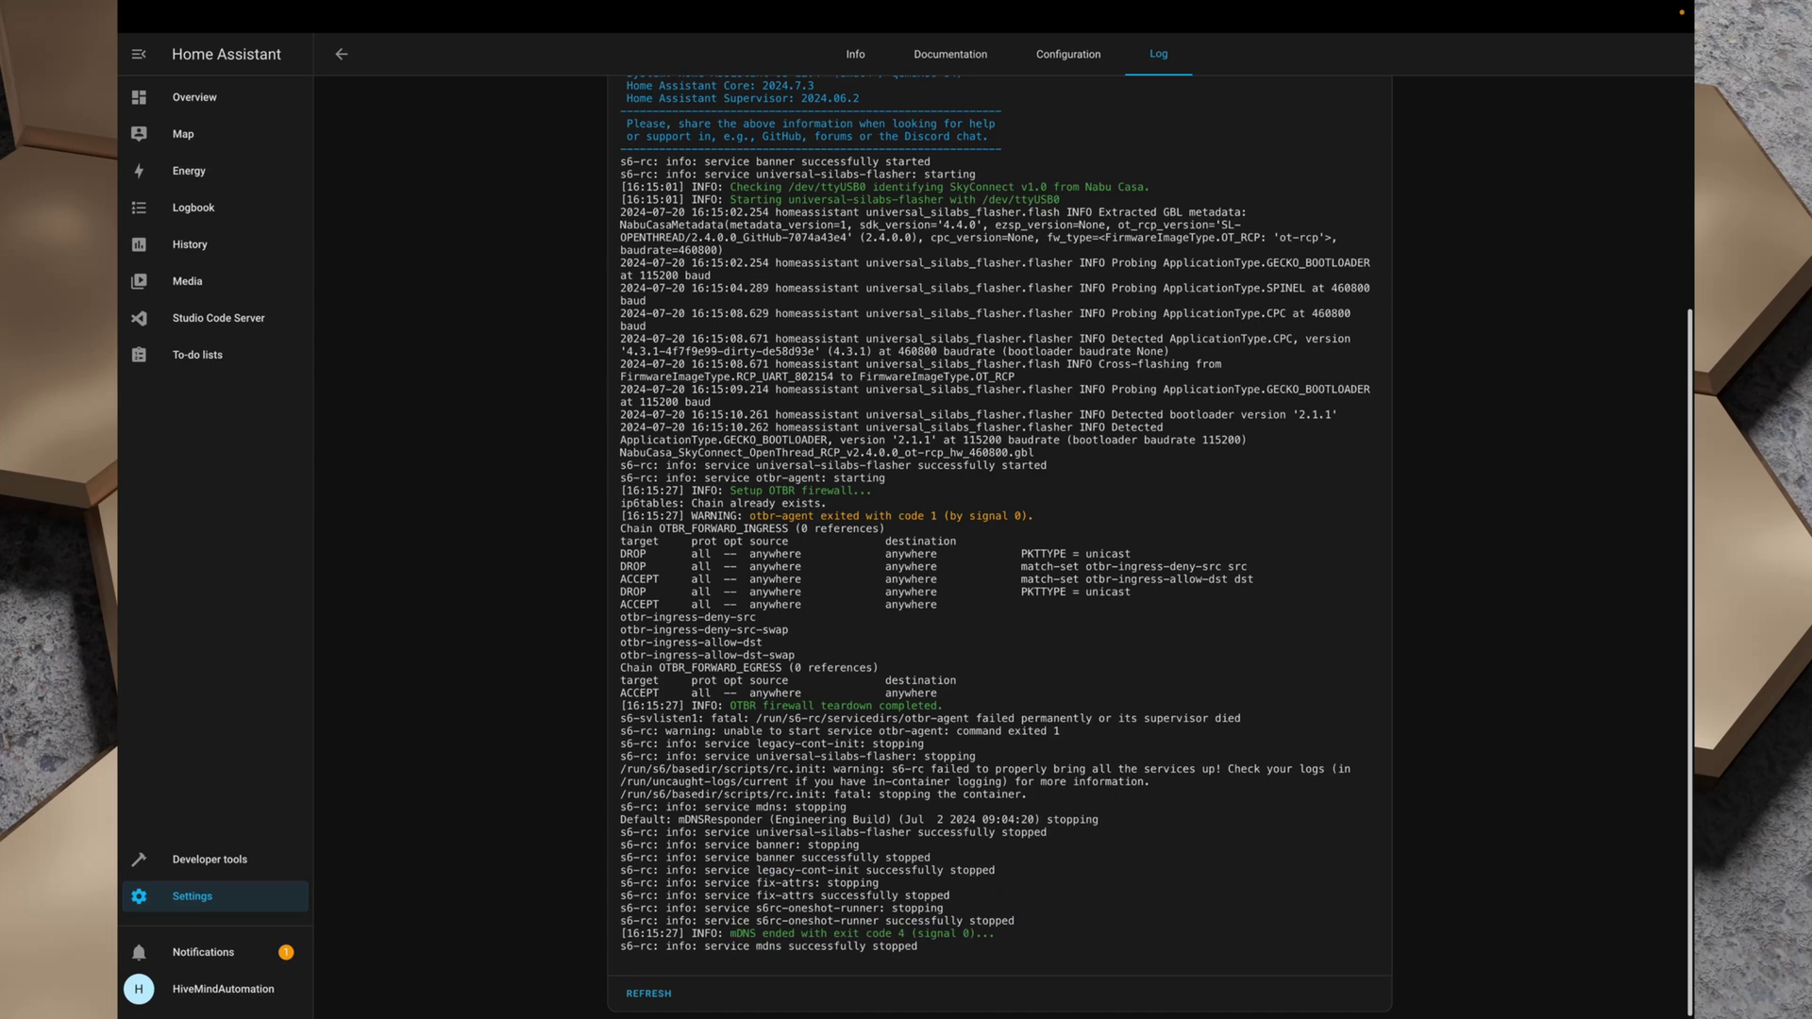
# - Highlight the firmware probing lines and the OTBR firewall and ip6tables setup lines in the add-on log
pyautogui.moveTo(726, 251); pyautogui.dragTo(1201, 440)
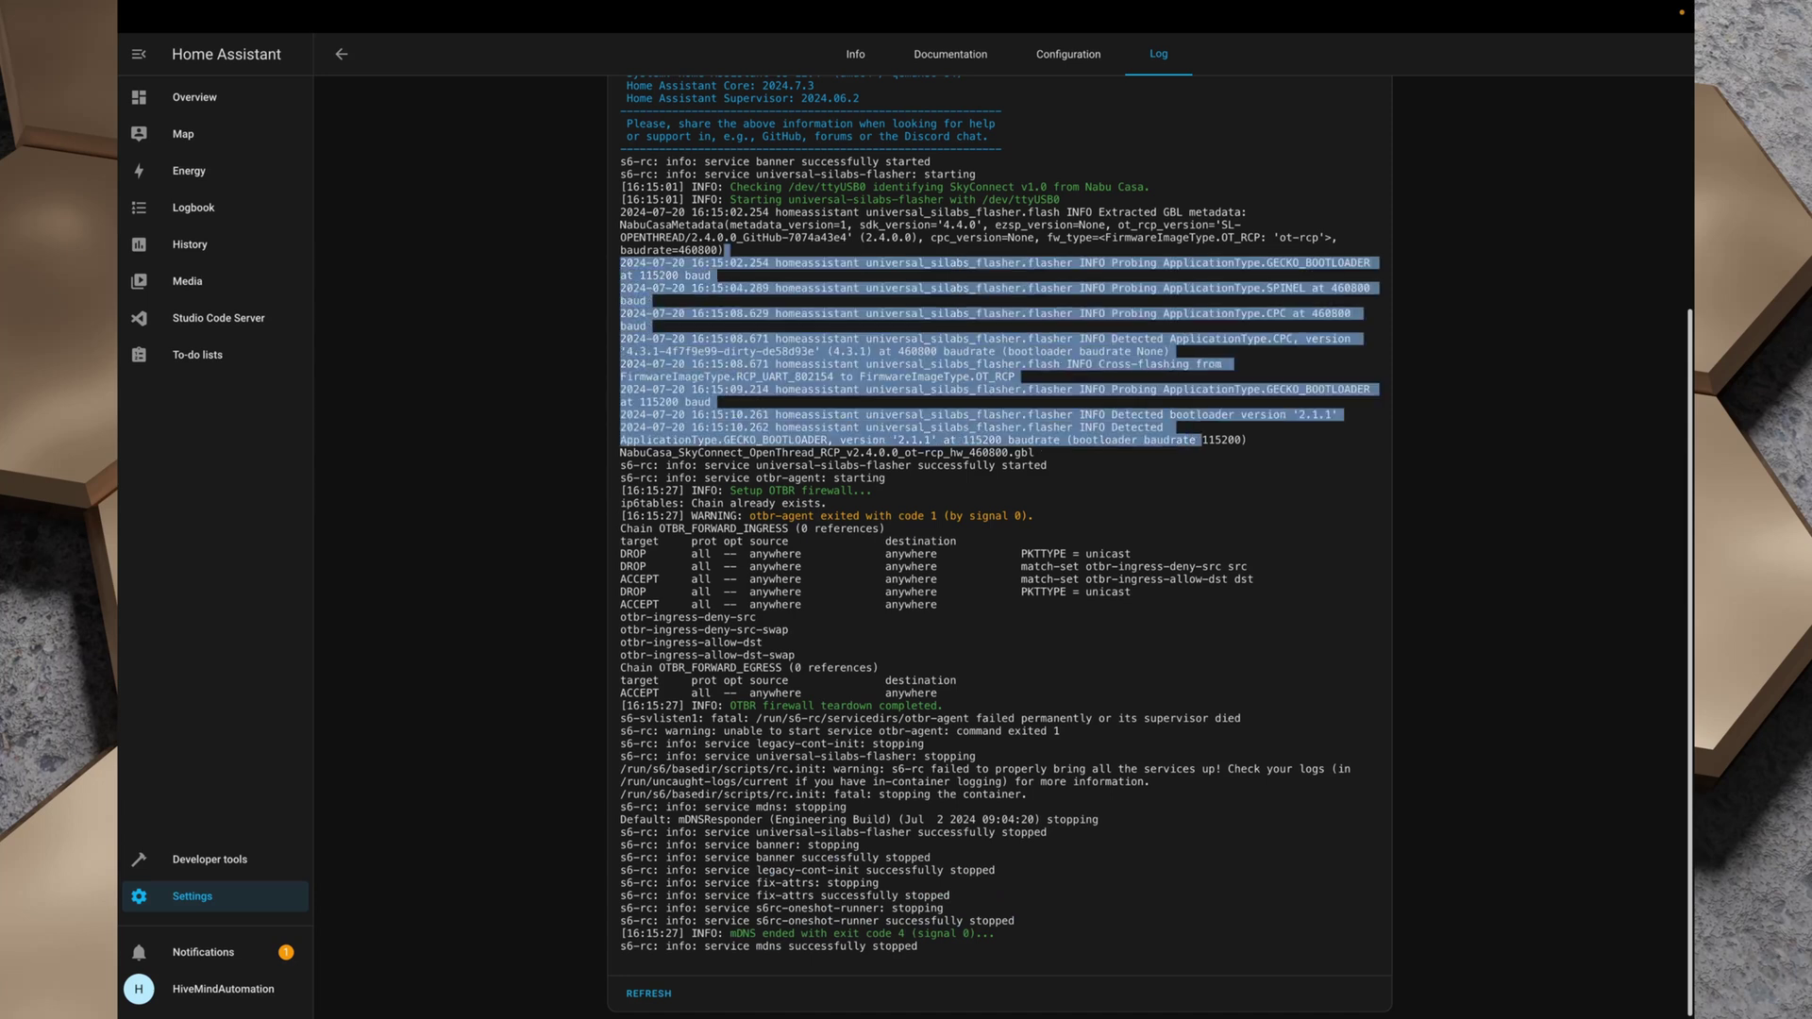
pyautogui.click(1228, 378)
pyautogui.moveTo(853, 351); pyautogui.dragTo(1161, 487)
pyautogui.click(1155, 426)
pyautogui.moveTo(730, 491); pyautogui.dragTo(830, 504)
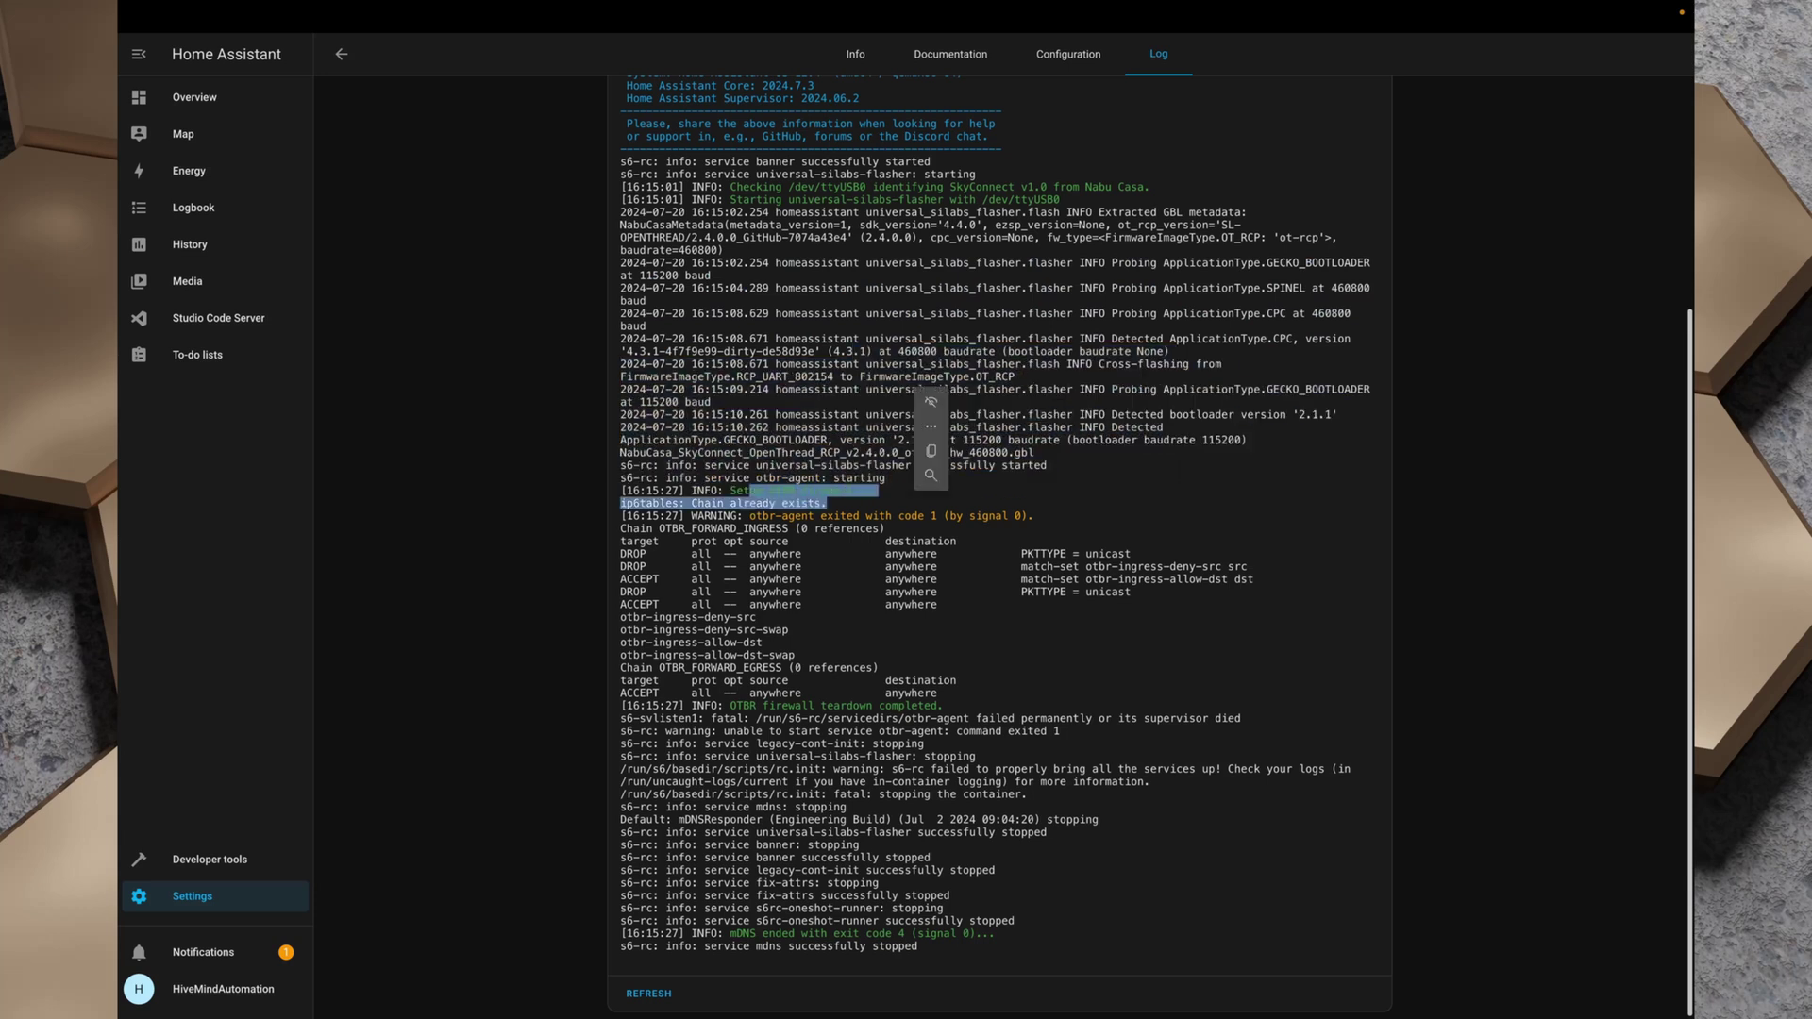
pyautogui.click(931, 439)
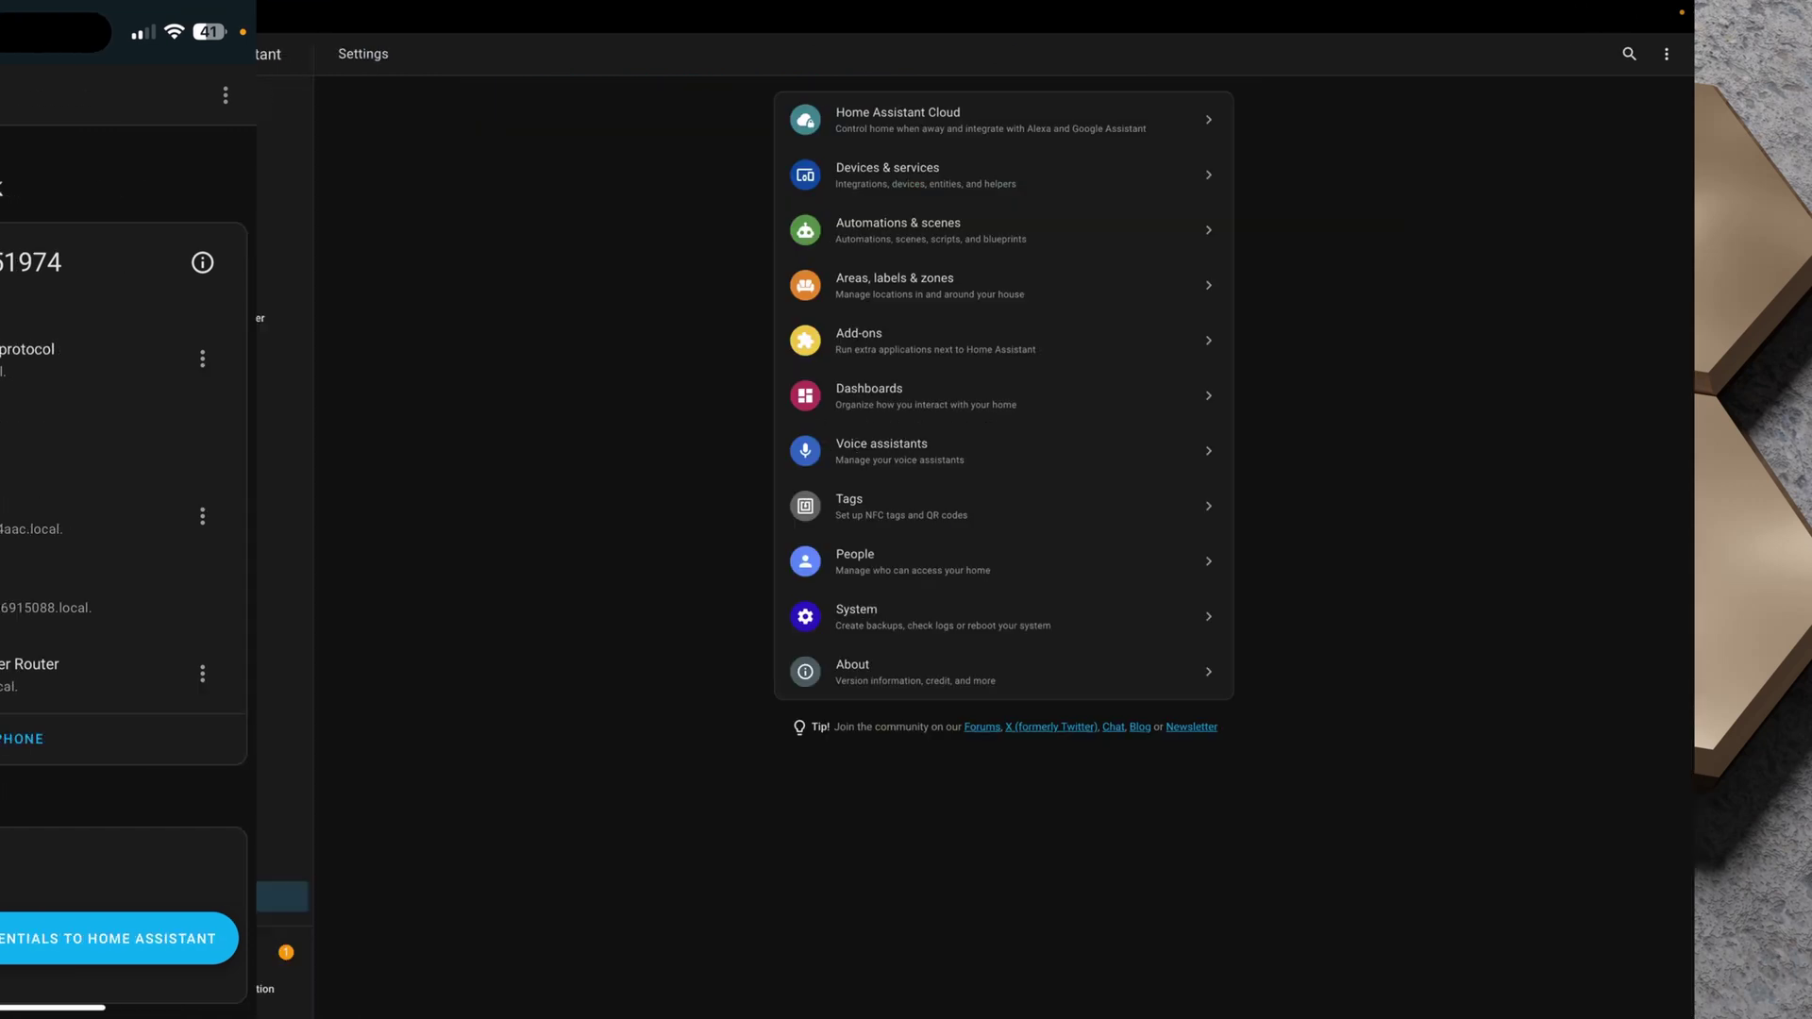
# - Open the Thread integration's configuration to check the preferred network's five border routers, then return to Settings
pyautogui.click(1003, 598)
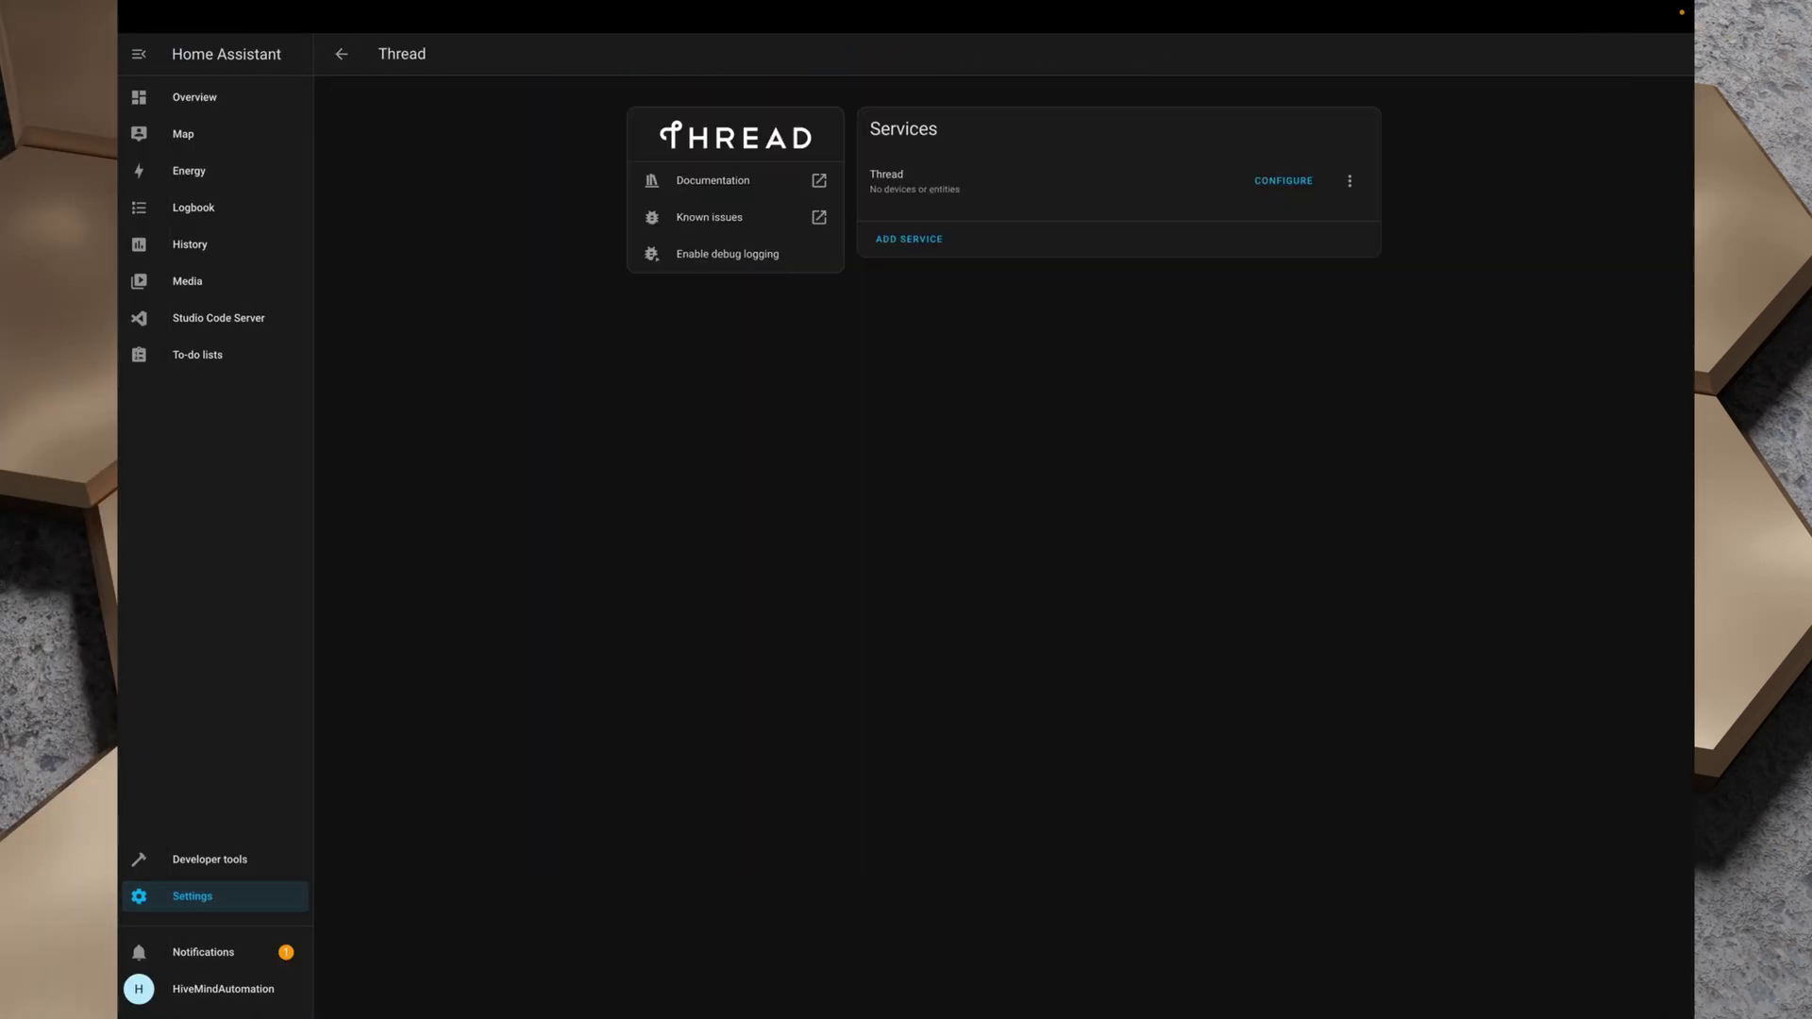
pyautogui.click(1284, 180)
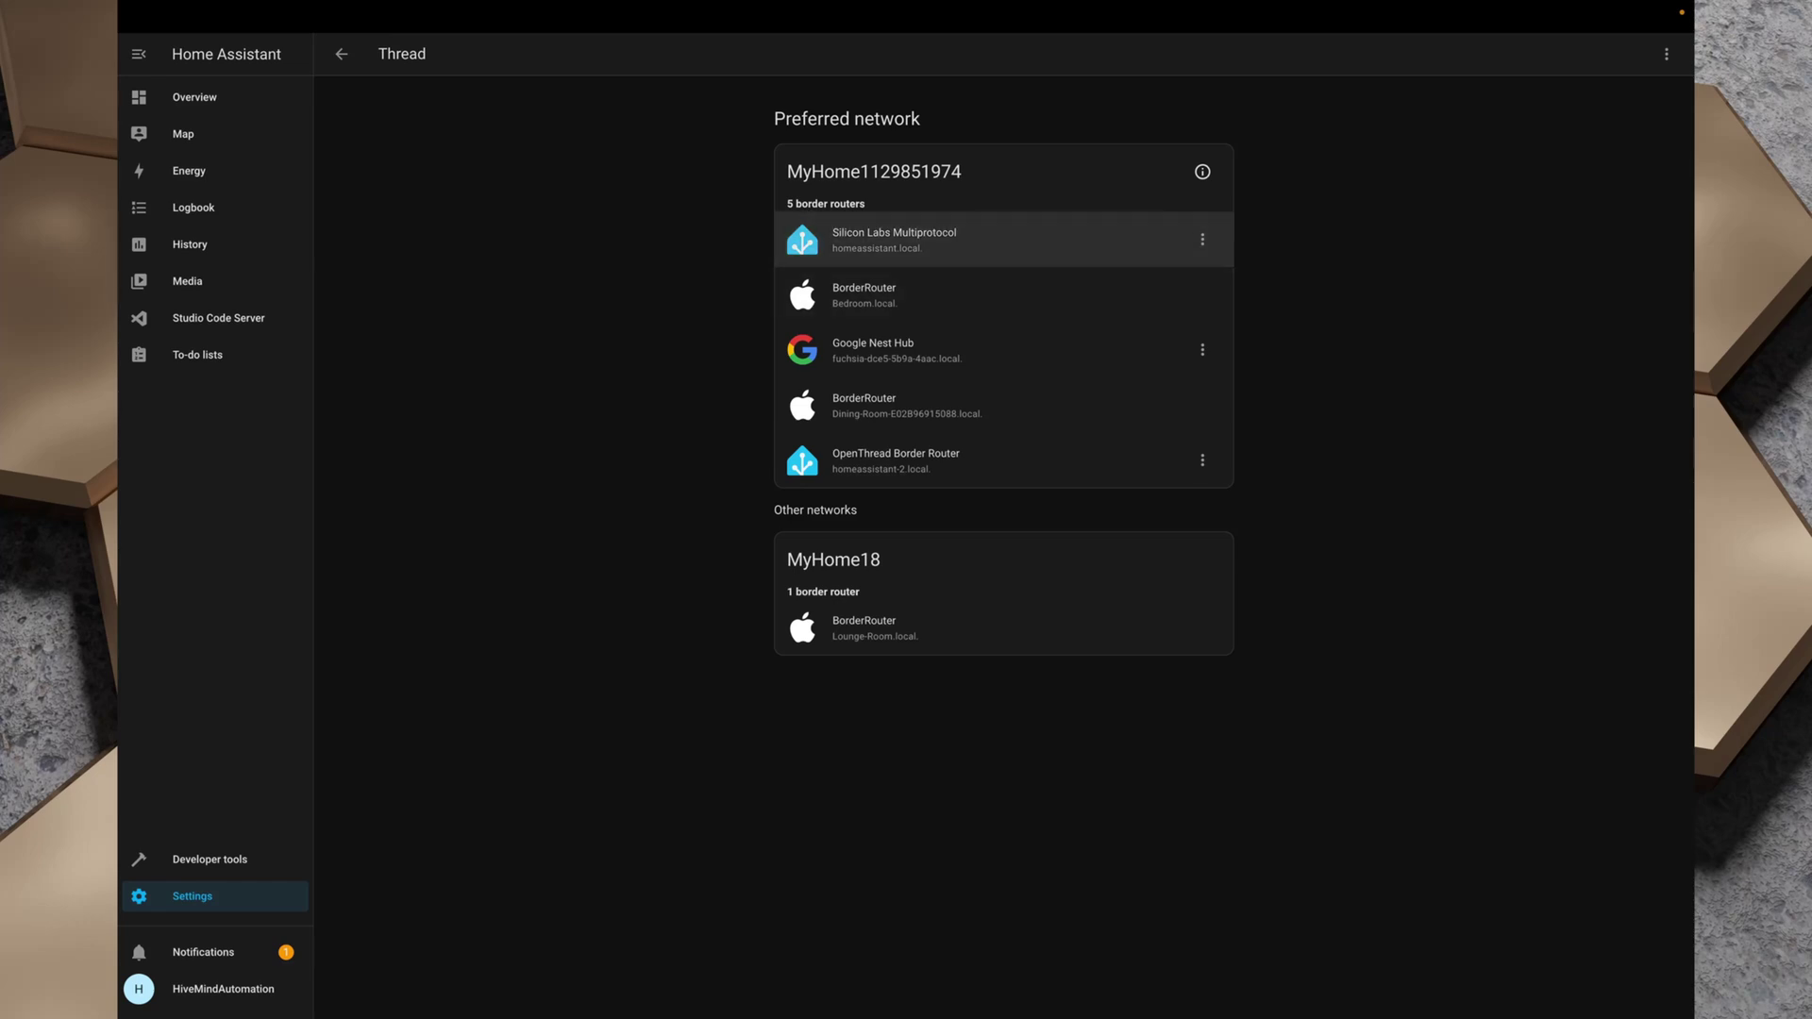
pyautogui.click(1202, 460)
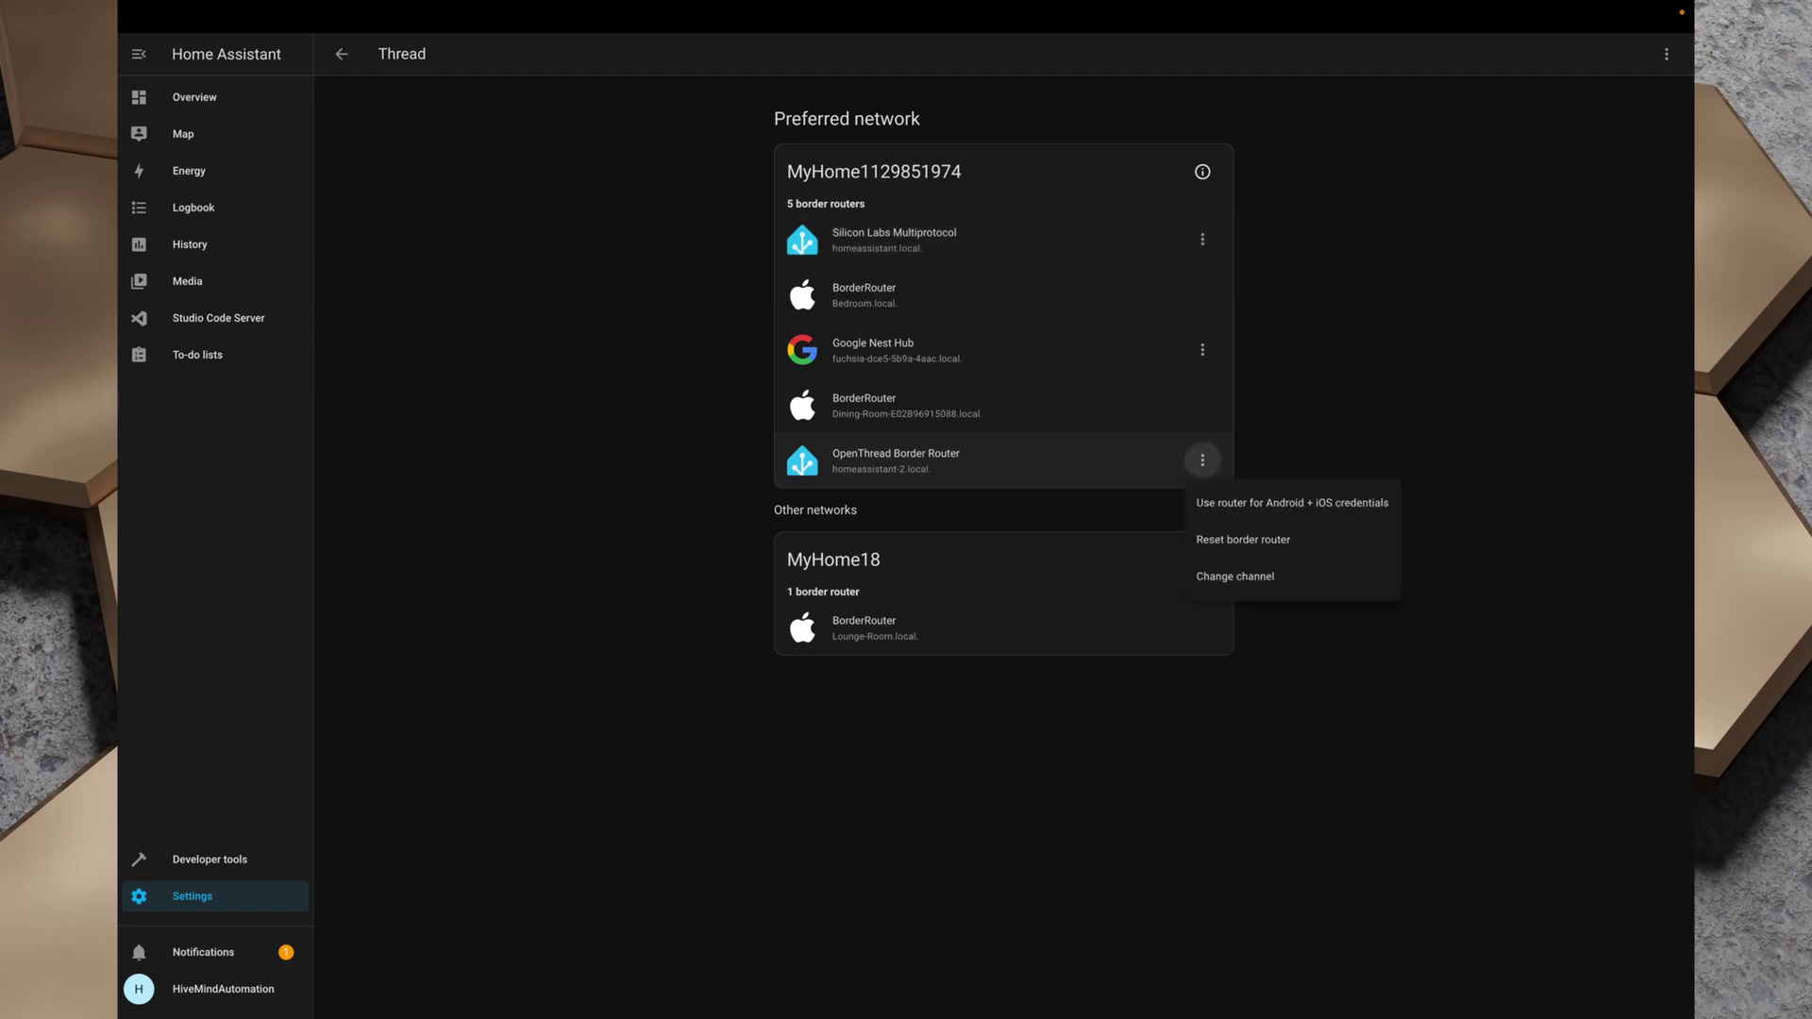
pyautogui.click(1236, 577)
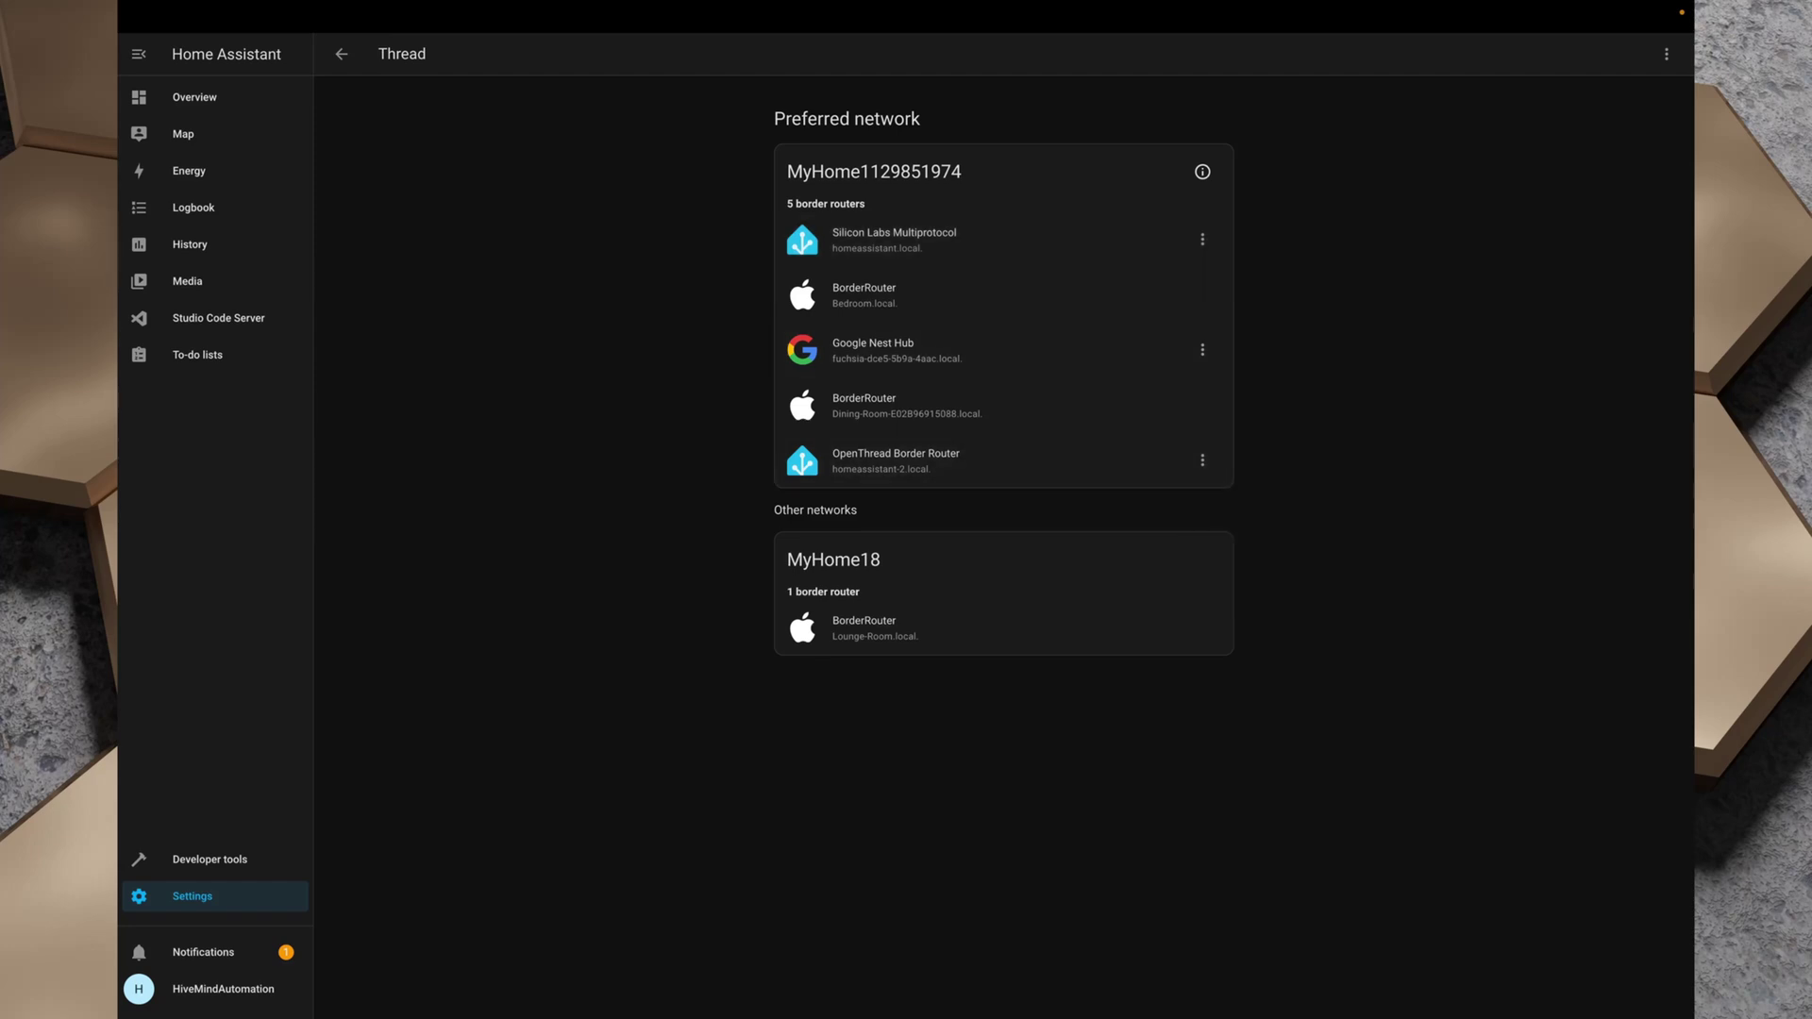
pyautogui.click(203, 897)
# - Confirm on its Info page that the OpenThread Border Router add-on is running, then go back to Settings
pyautogui.click(906, 340)
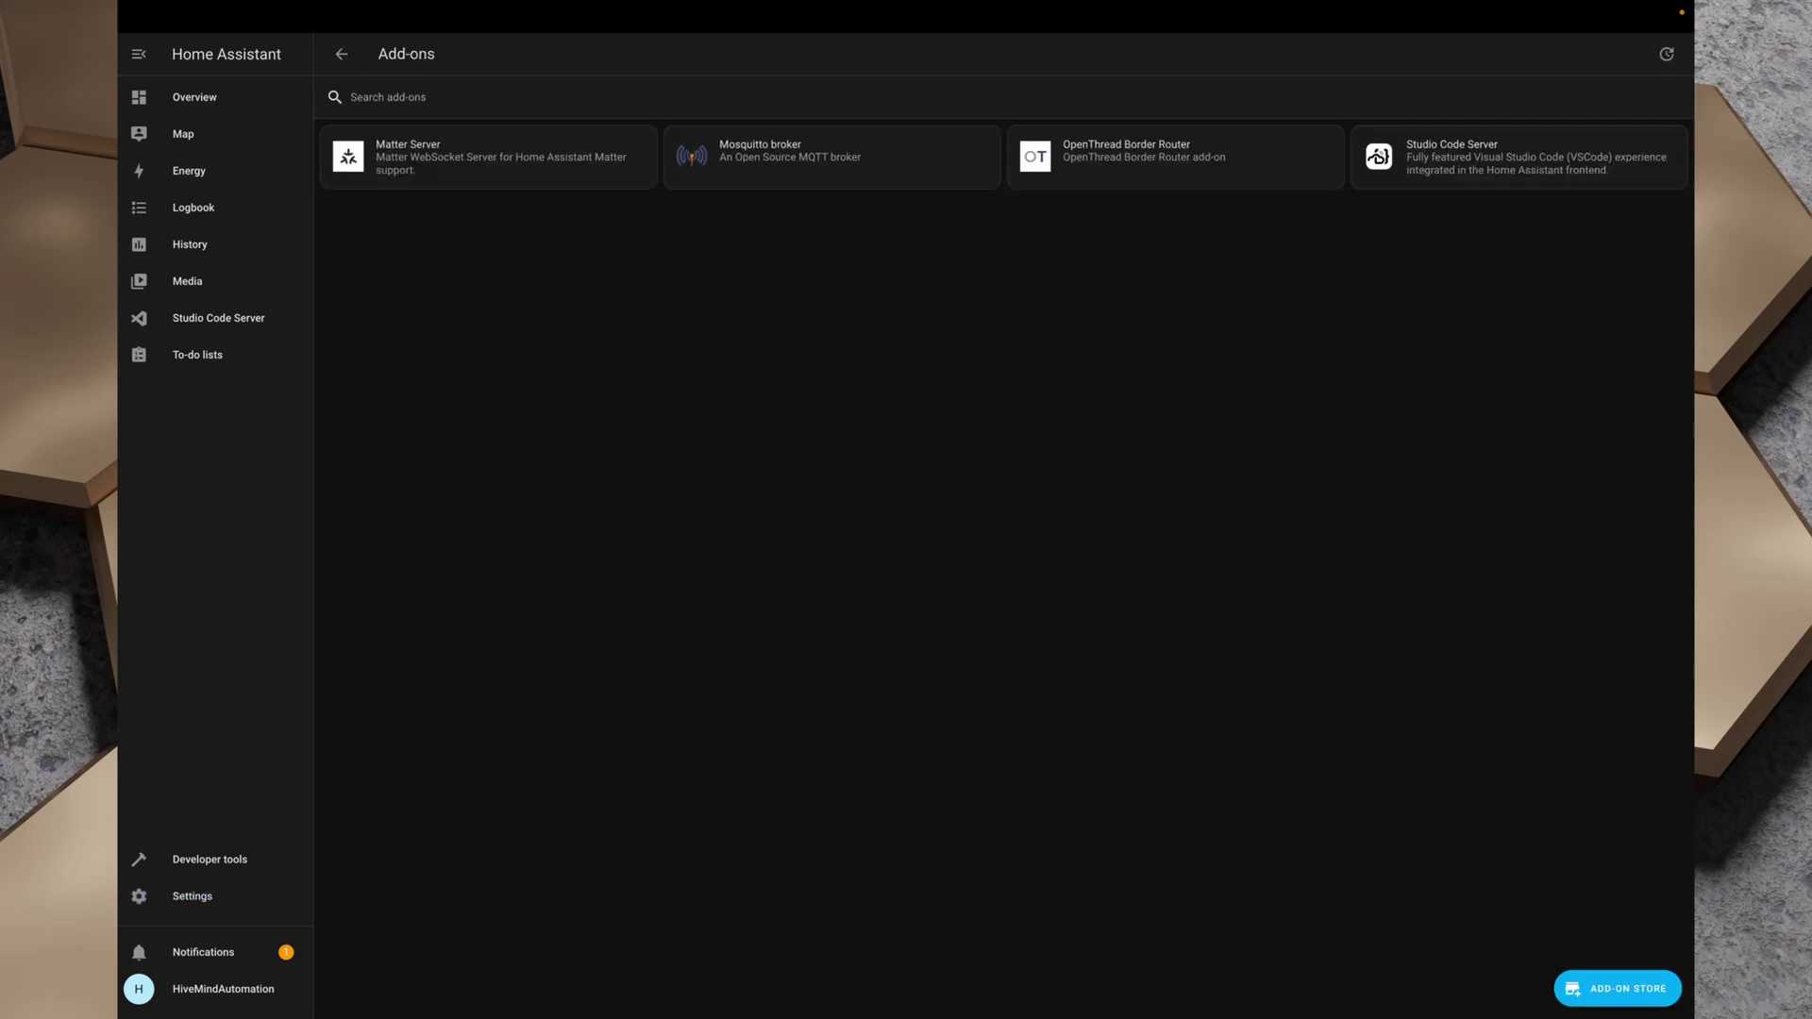
pyautogui.click(1176, 157)
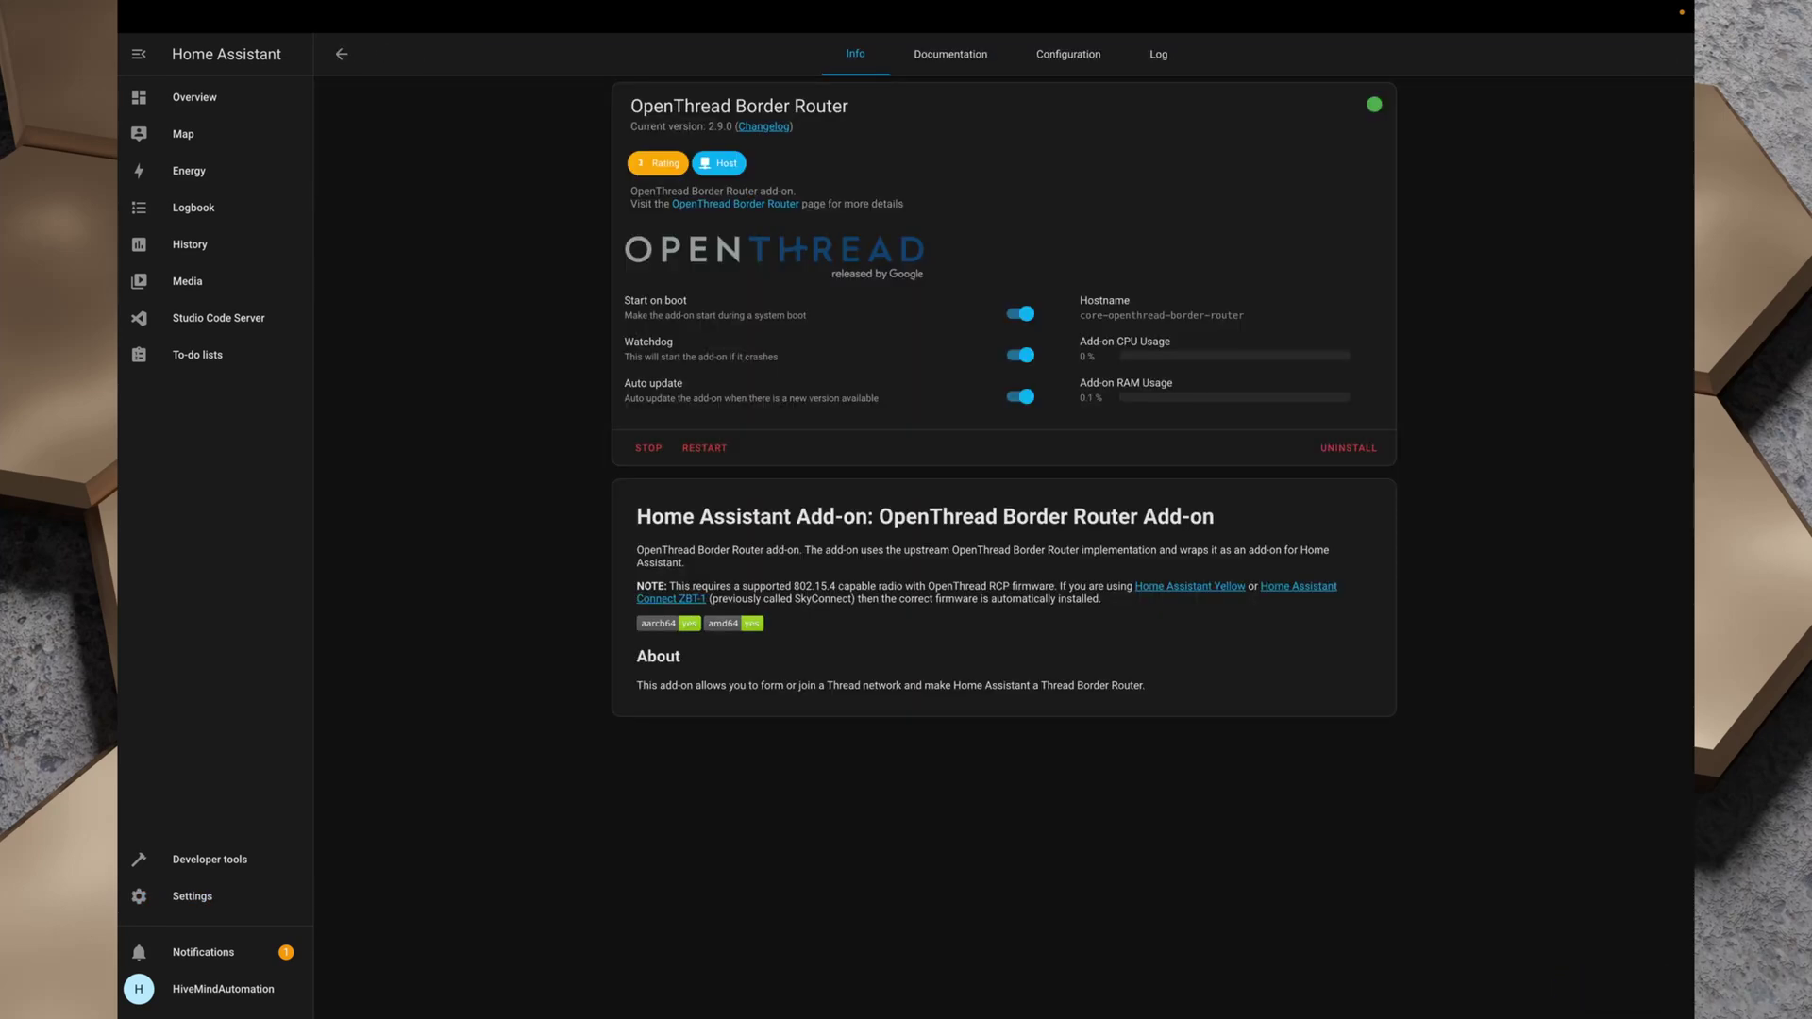
pyautogui.click(203, 897)
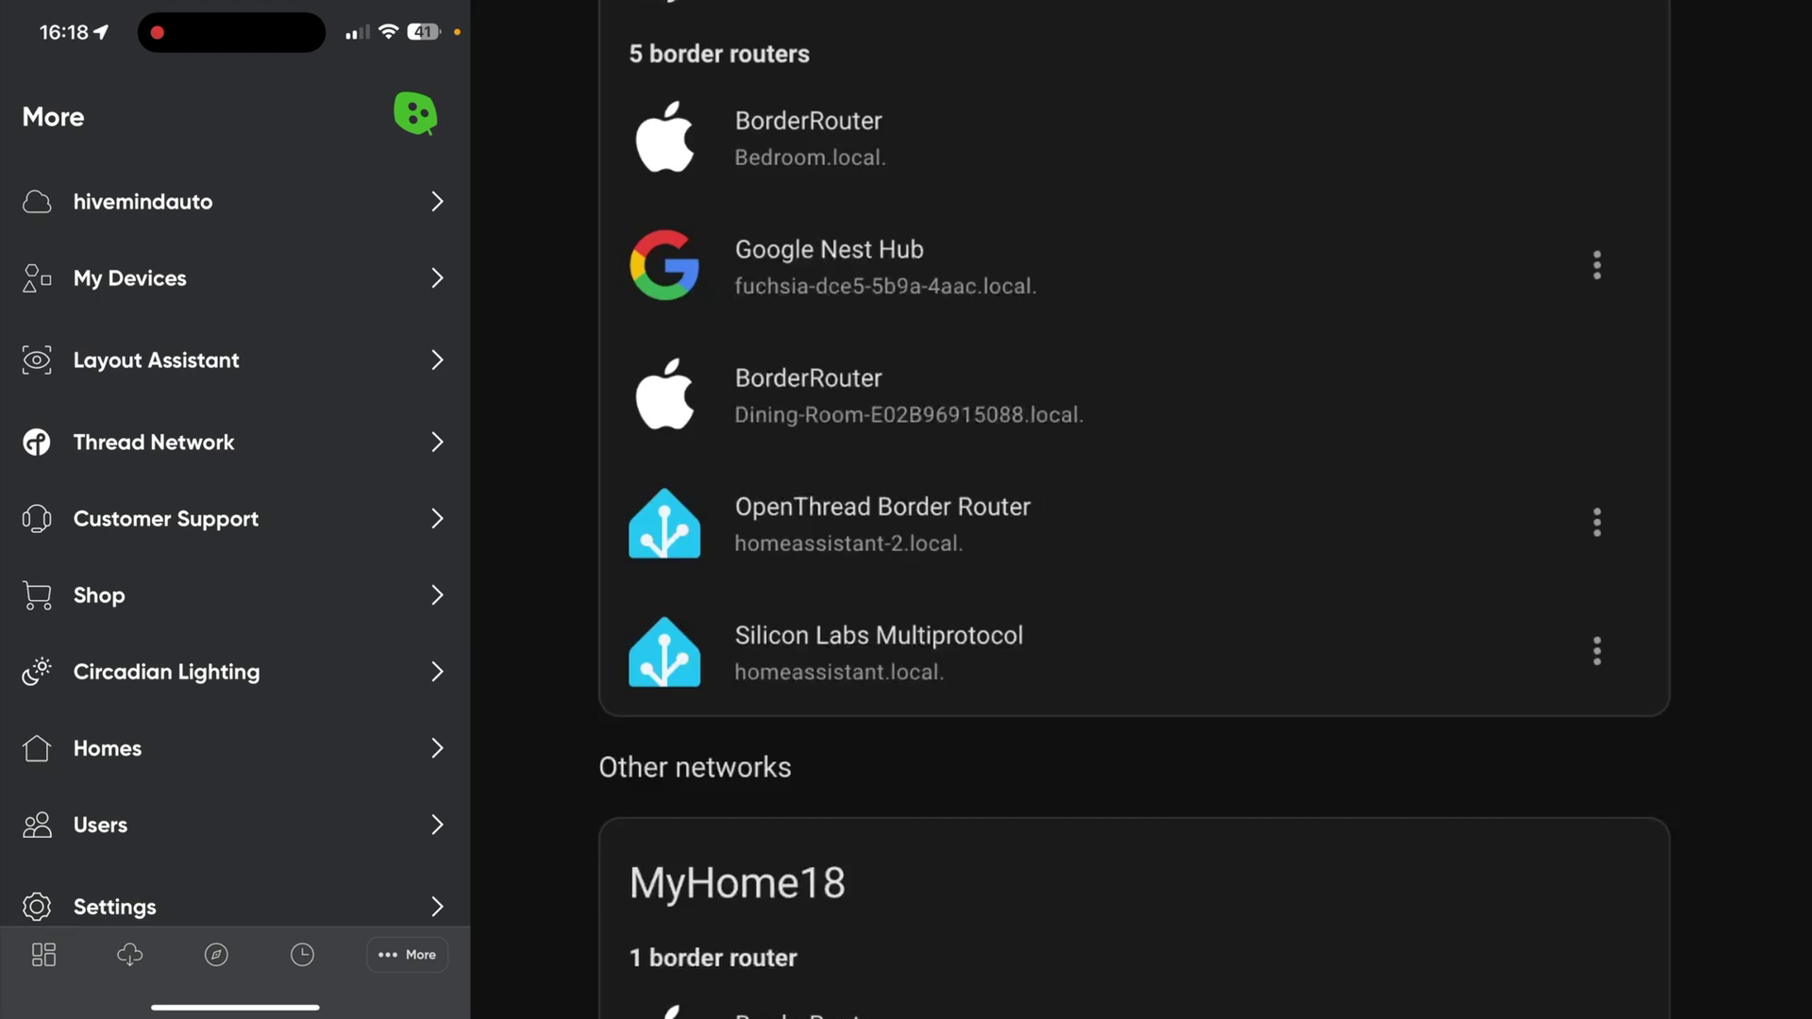
# - Open Eve's Thread Network page and browse the Apple, Google and Home Assistant external border routers
pyautogui.click(154, 442)
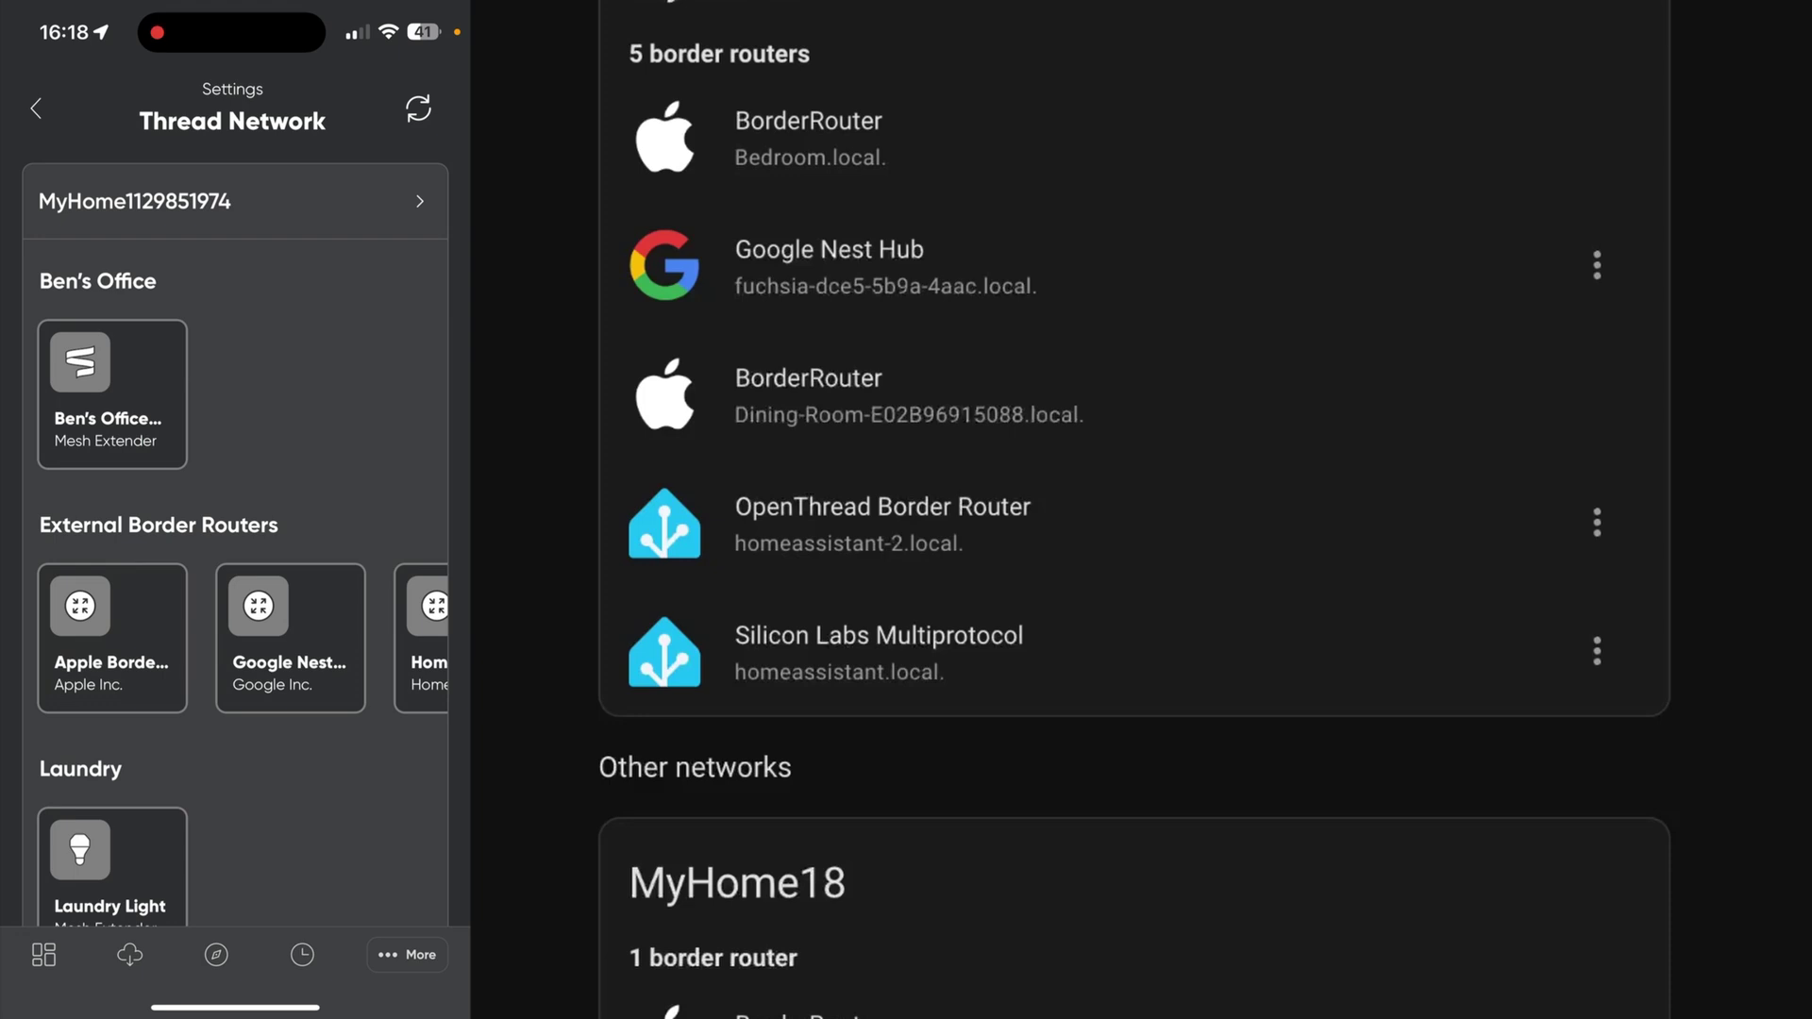
pyautogui.scroll(-2, 235, 547)
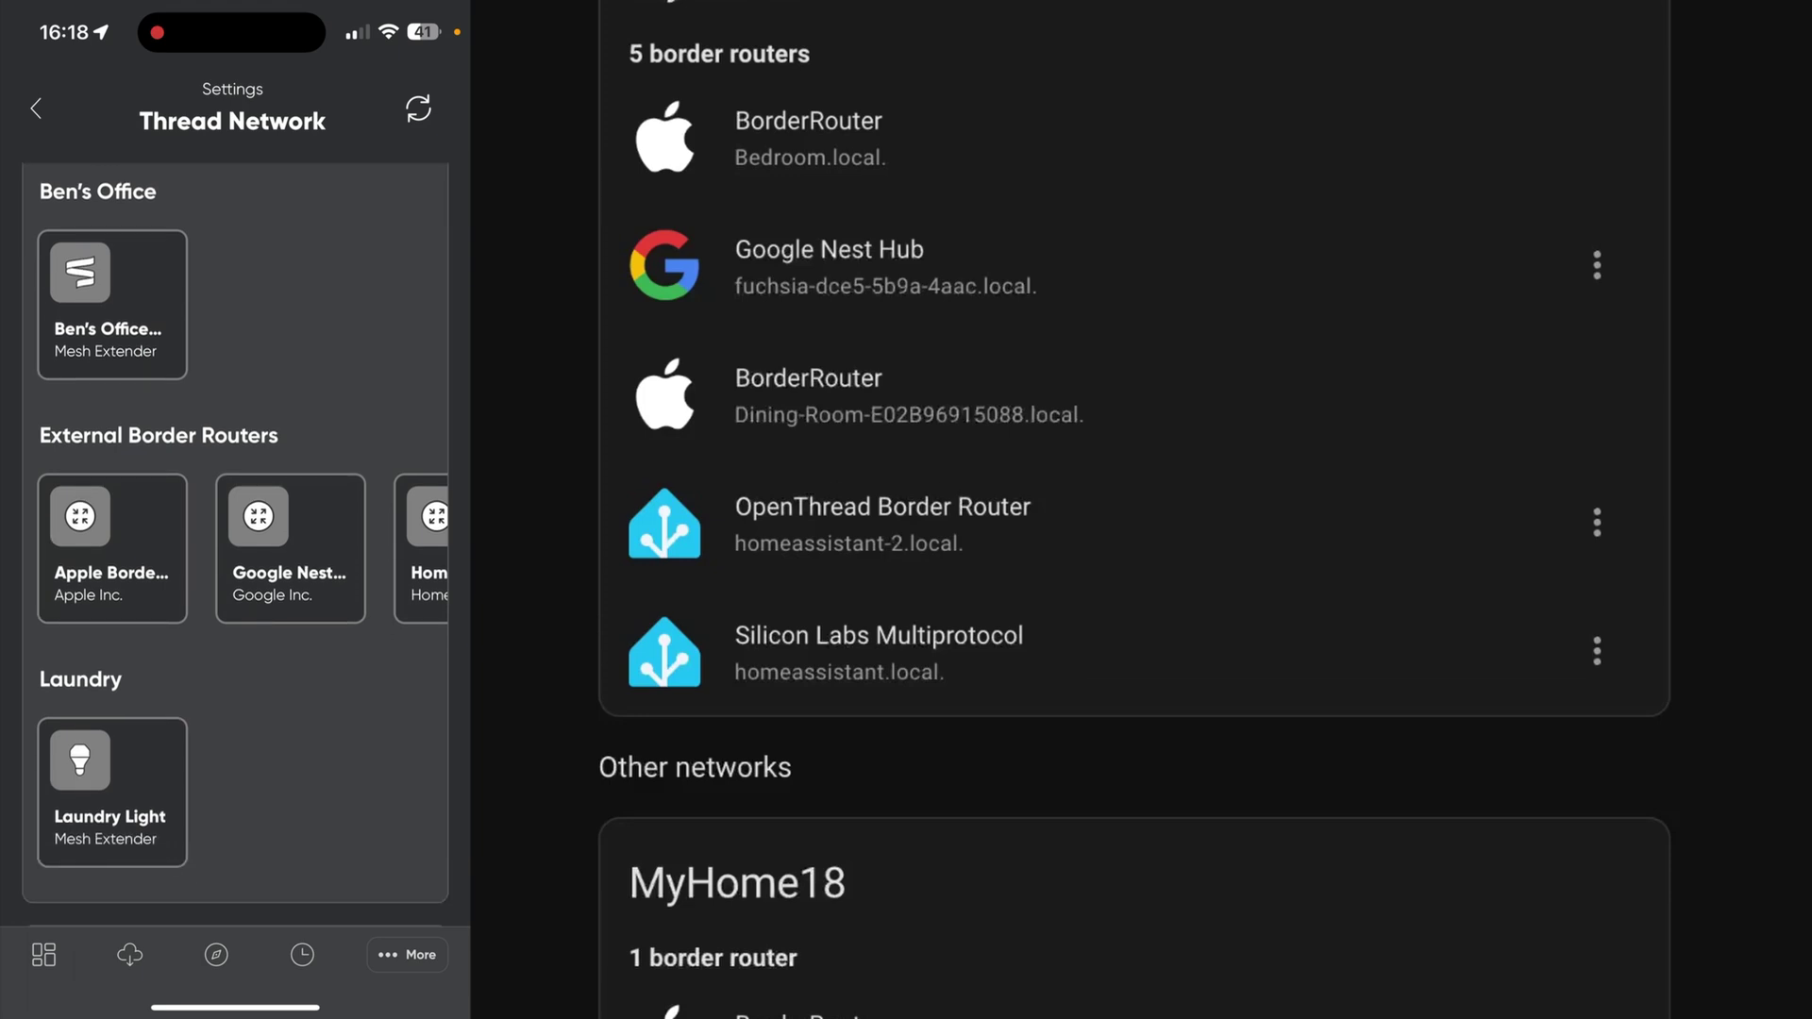
pyautogui.scroll(-1, 235, 547)
pyautogui.scroll(2, 235, 547)
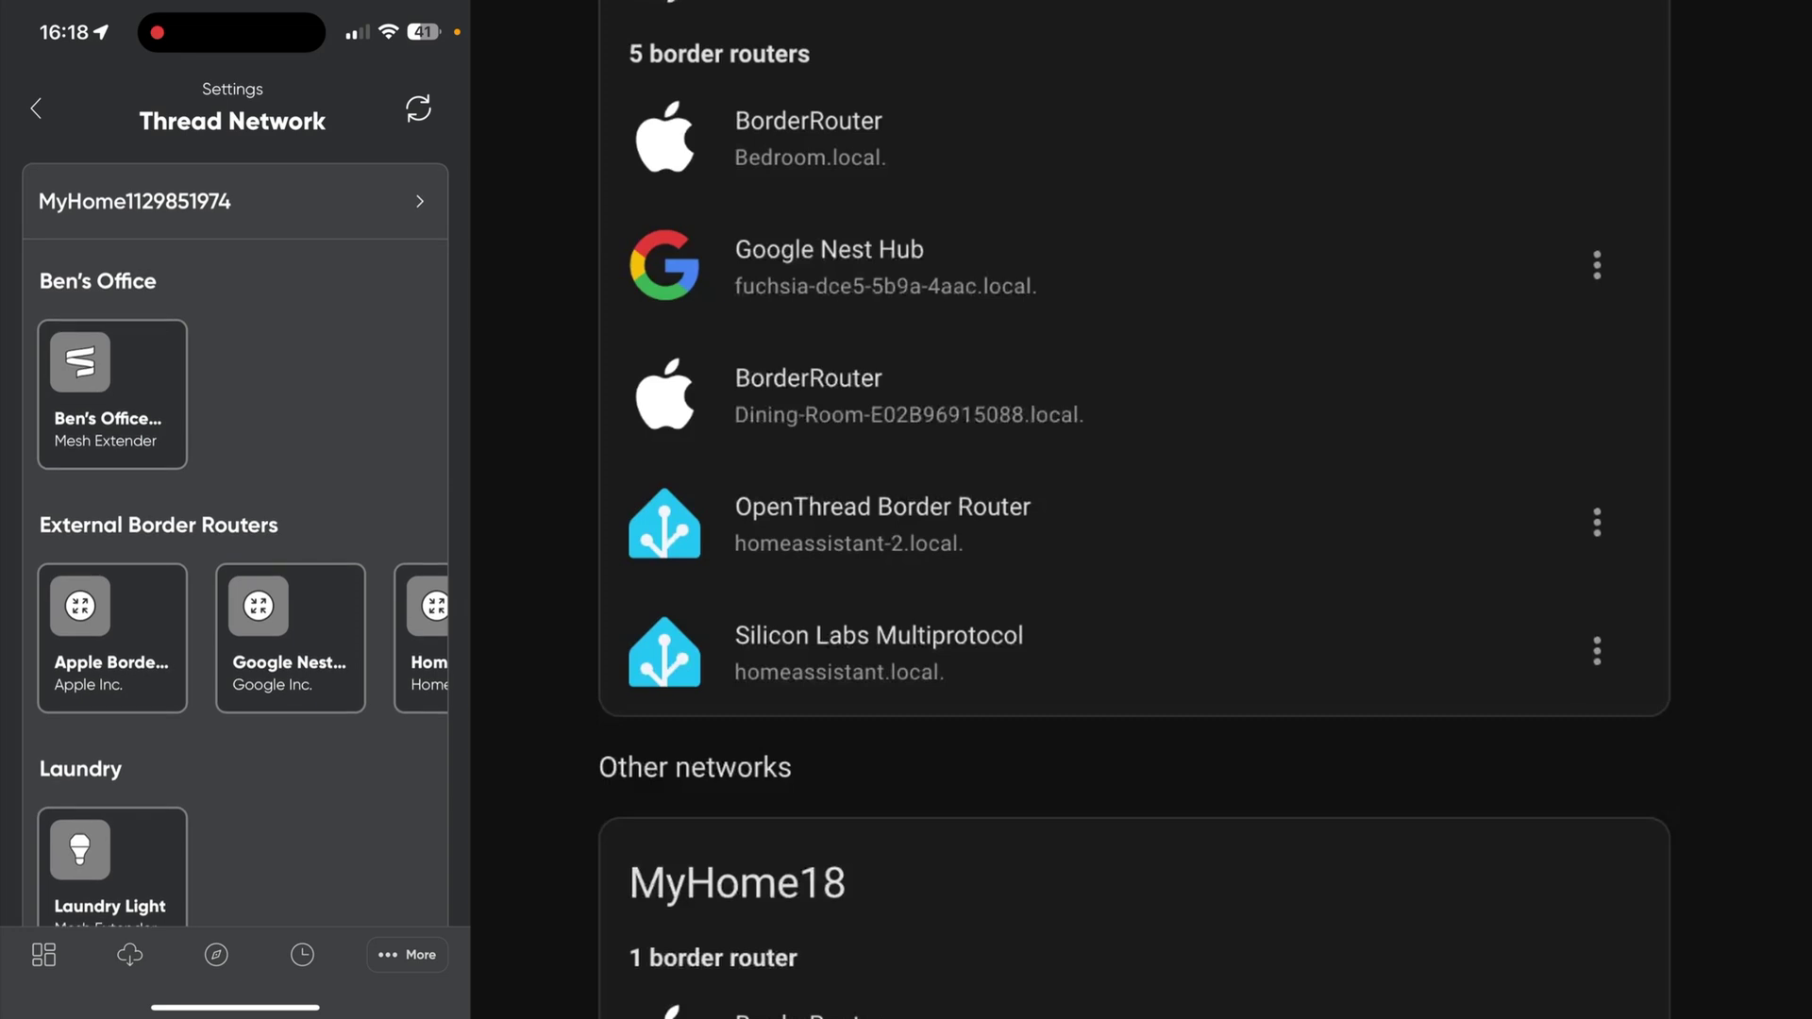
pyautogui.hscroll(2, 235, 638)
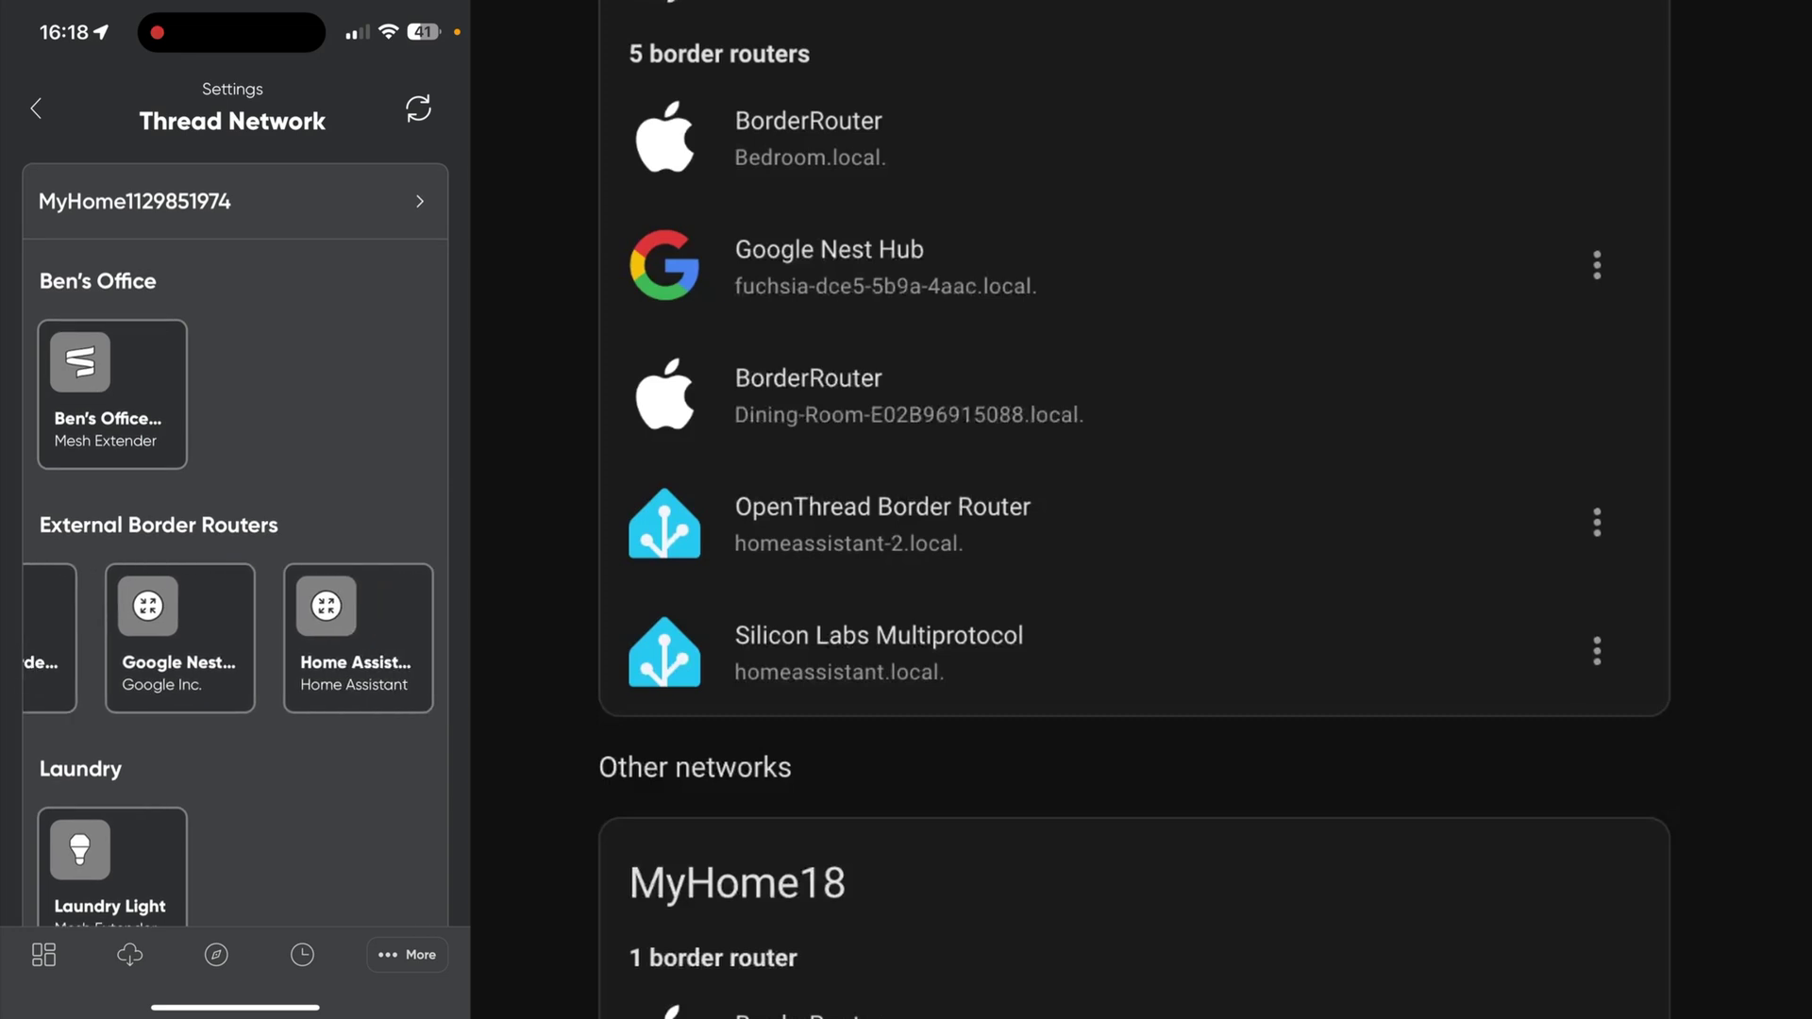
pyautogui.hscroll(-1, 236, 638)
pyautogui.hscroll(-1, 236, 638)
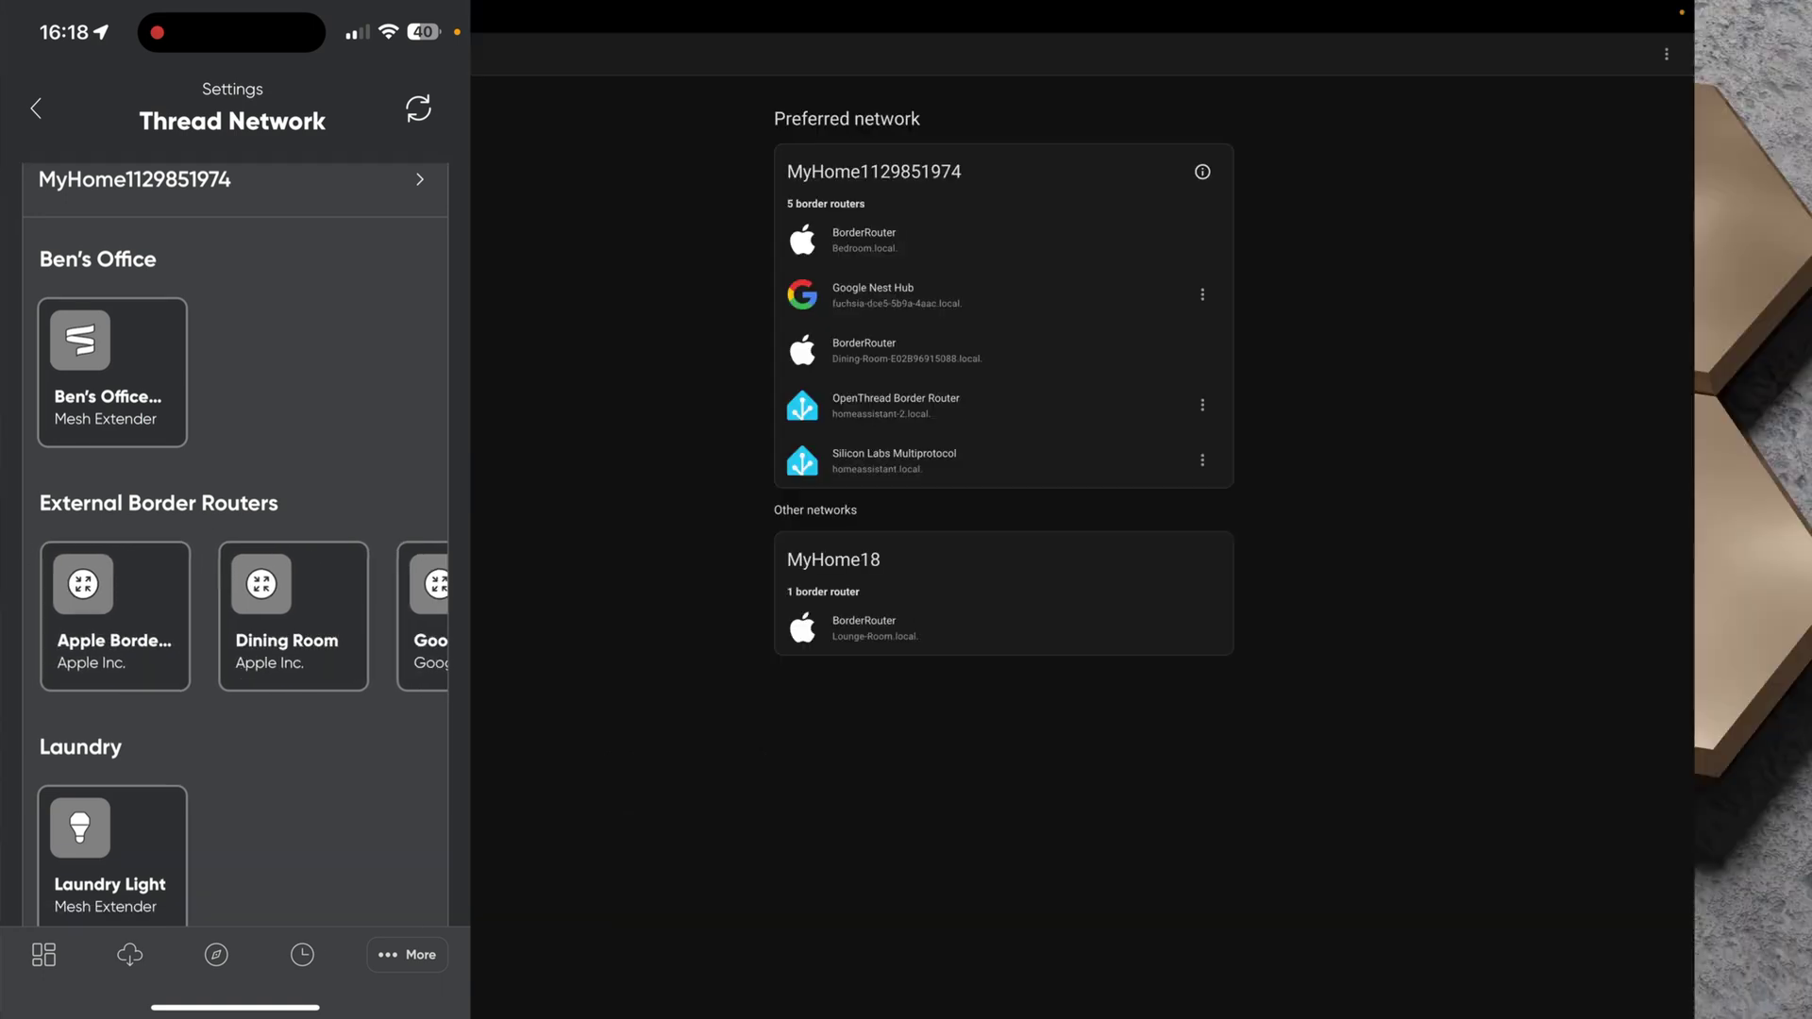
pyautogui.hscroll(3, 236, 615)
pyautogui.scroll(-2, 236, 566)
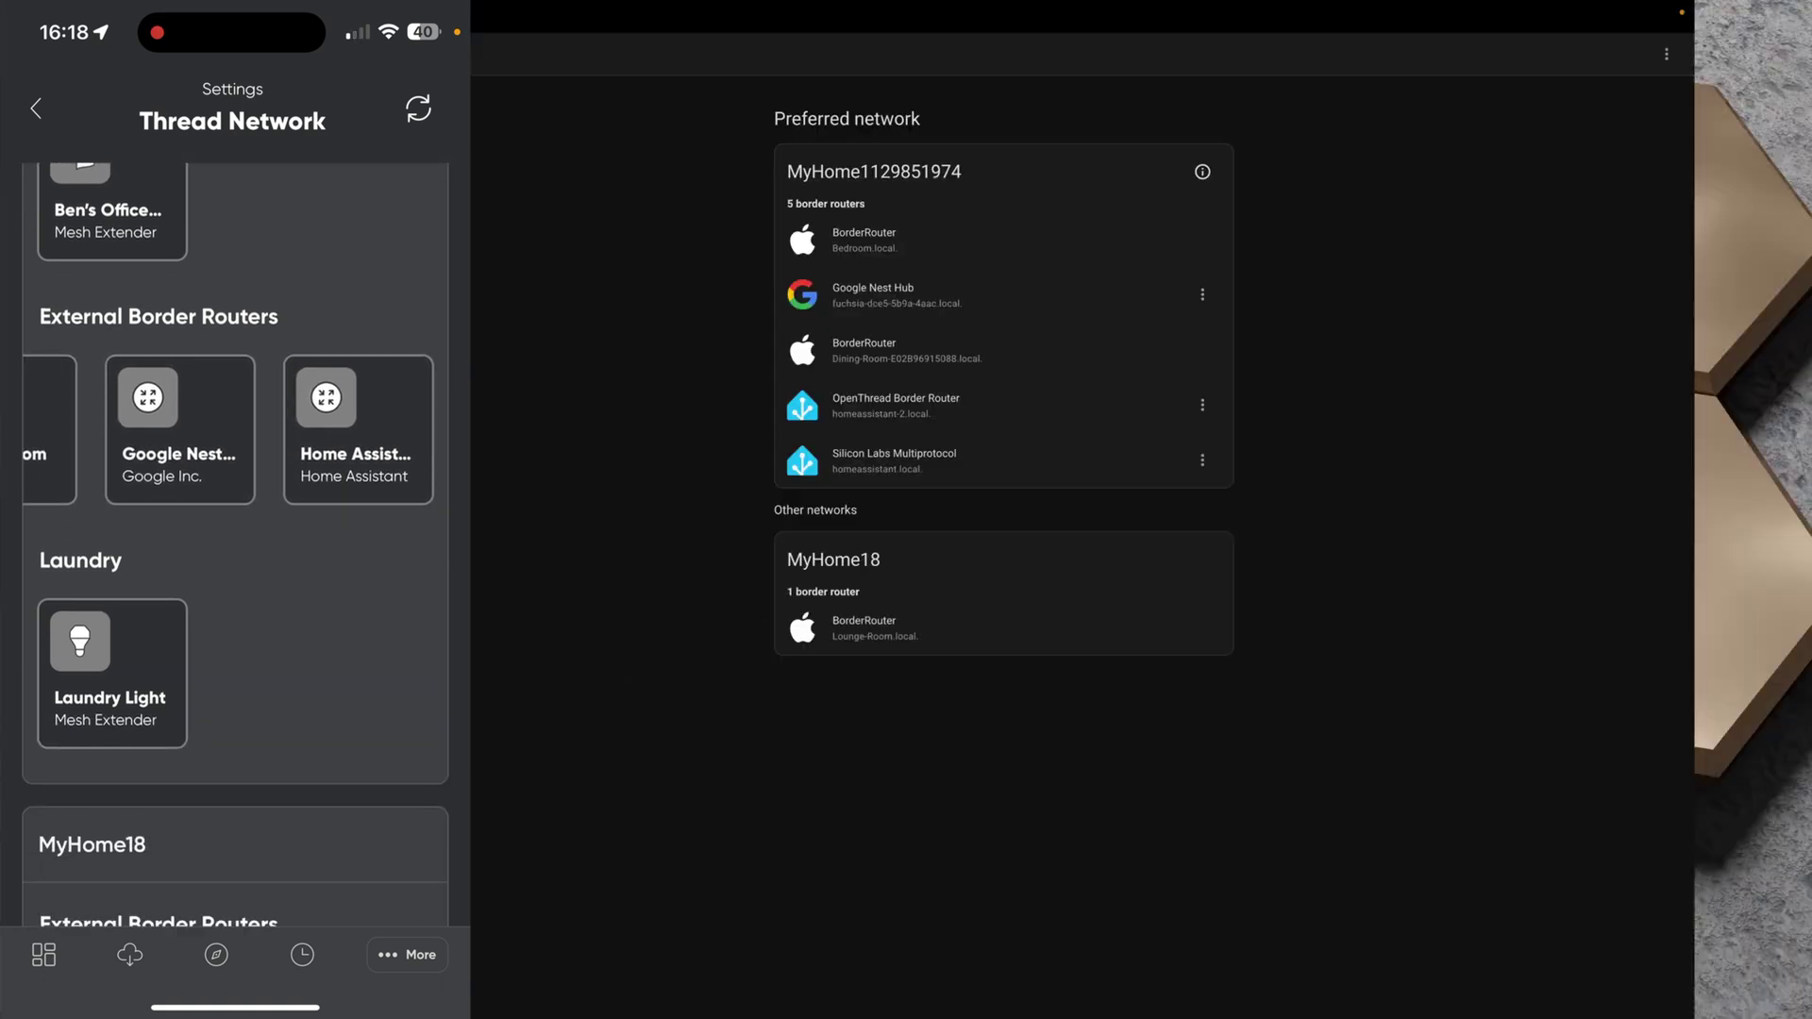
pyautogui.scroll(2, 236, 566)
pyautogui.hscroll(-3, 236, 623)
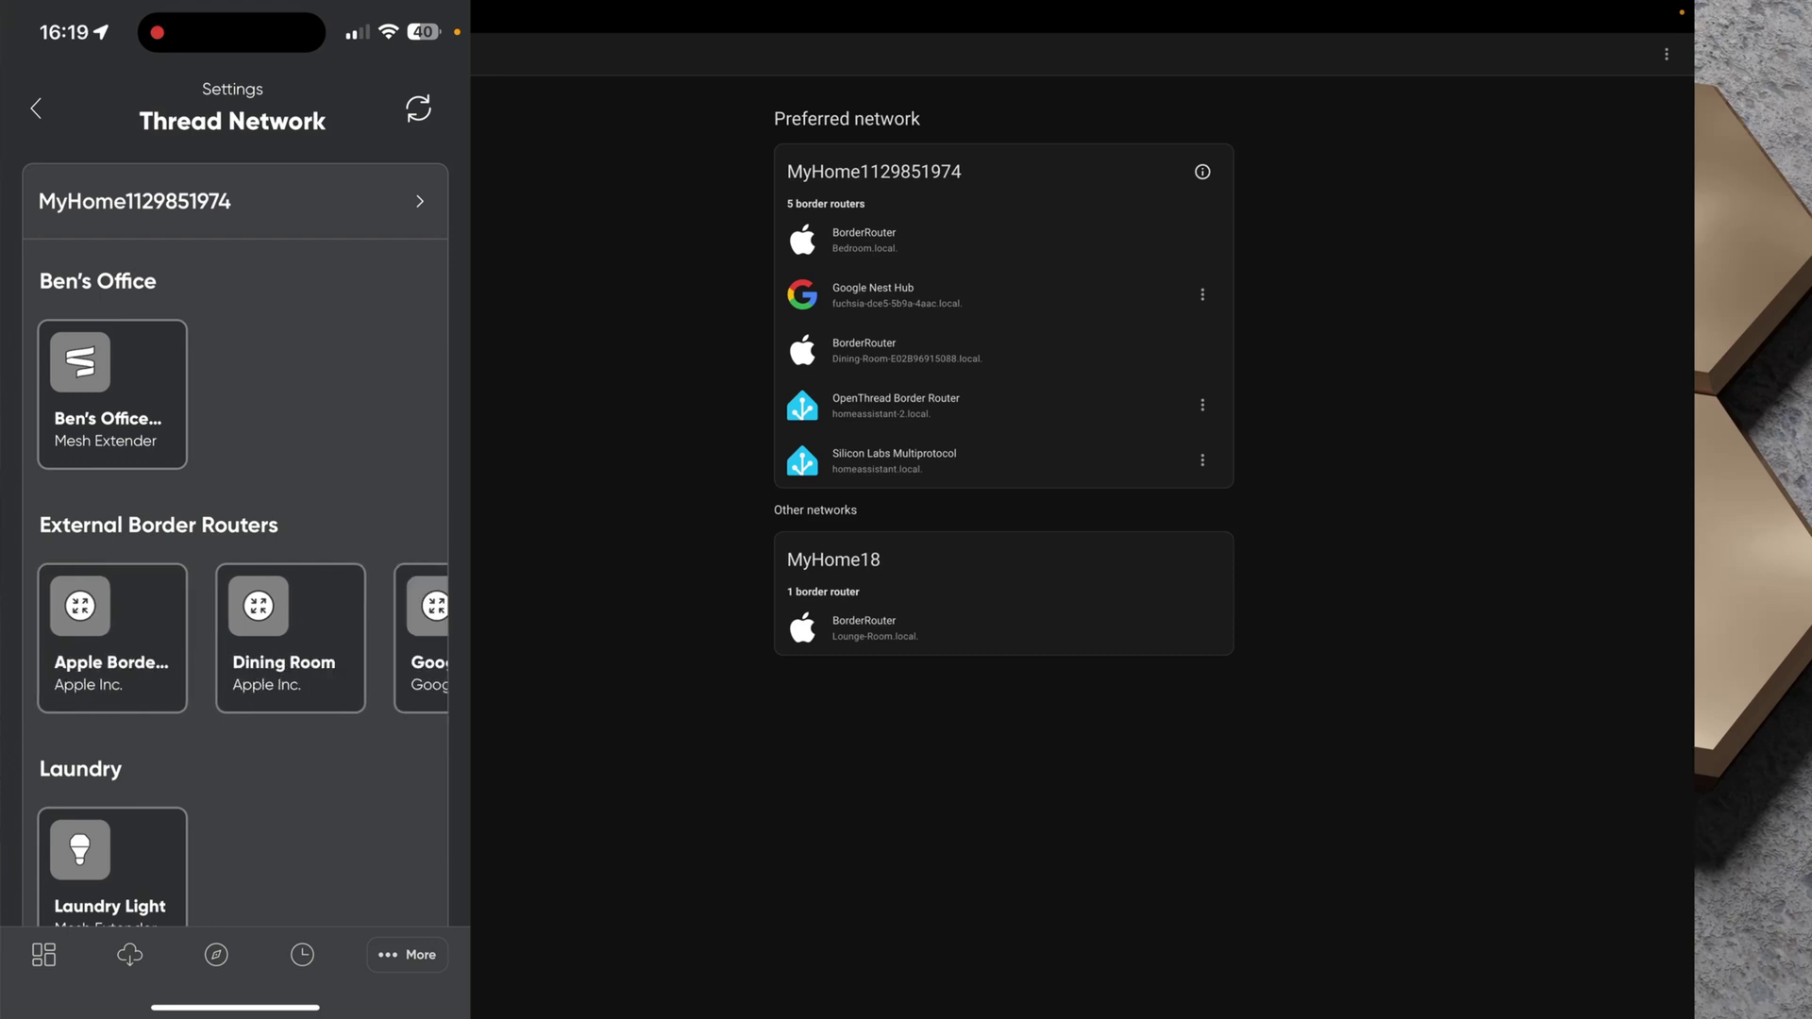
pyautogui.hscroll(2, 236, 638)
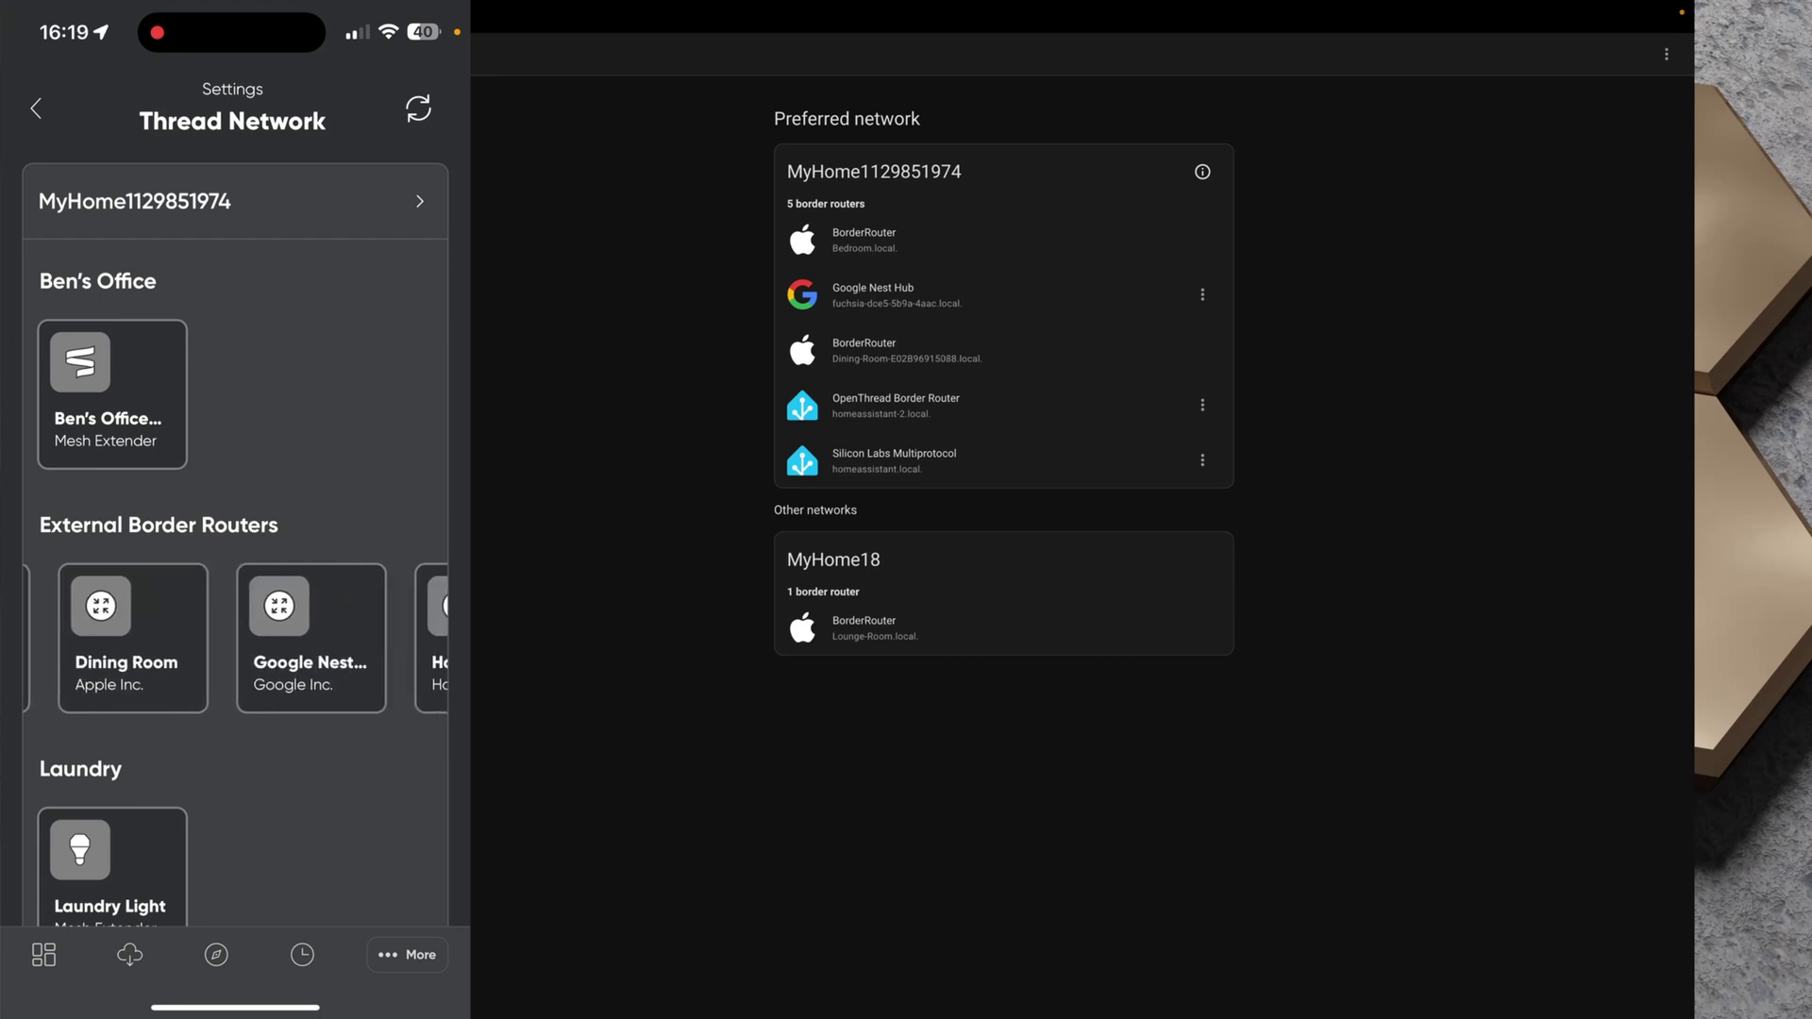
pyautogui.hscroll(1, 236, 638)
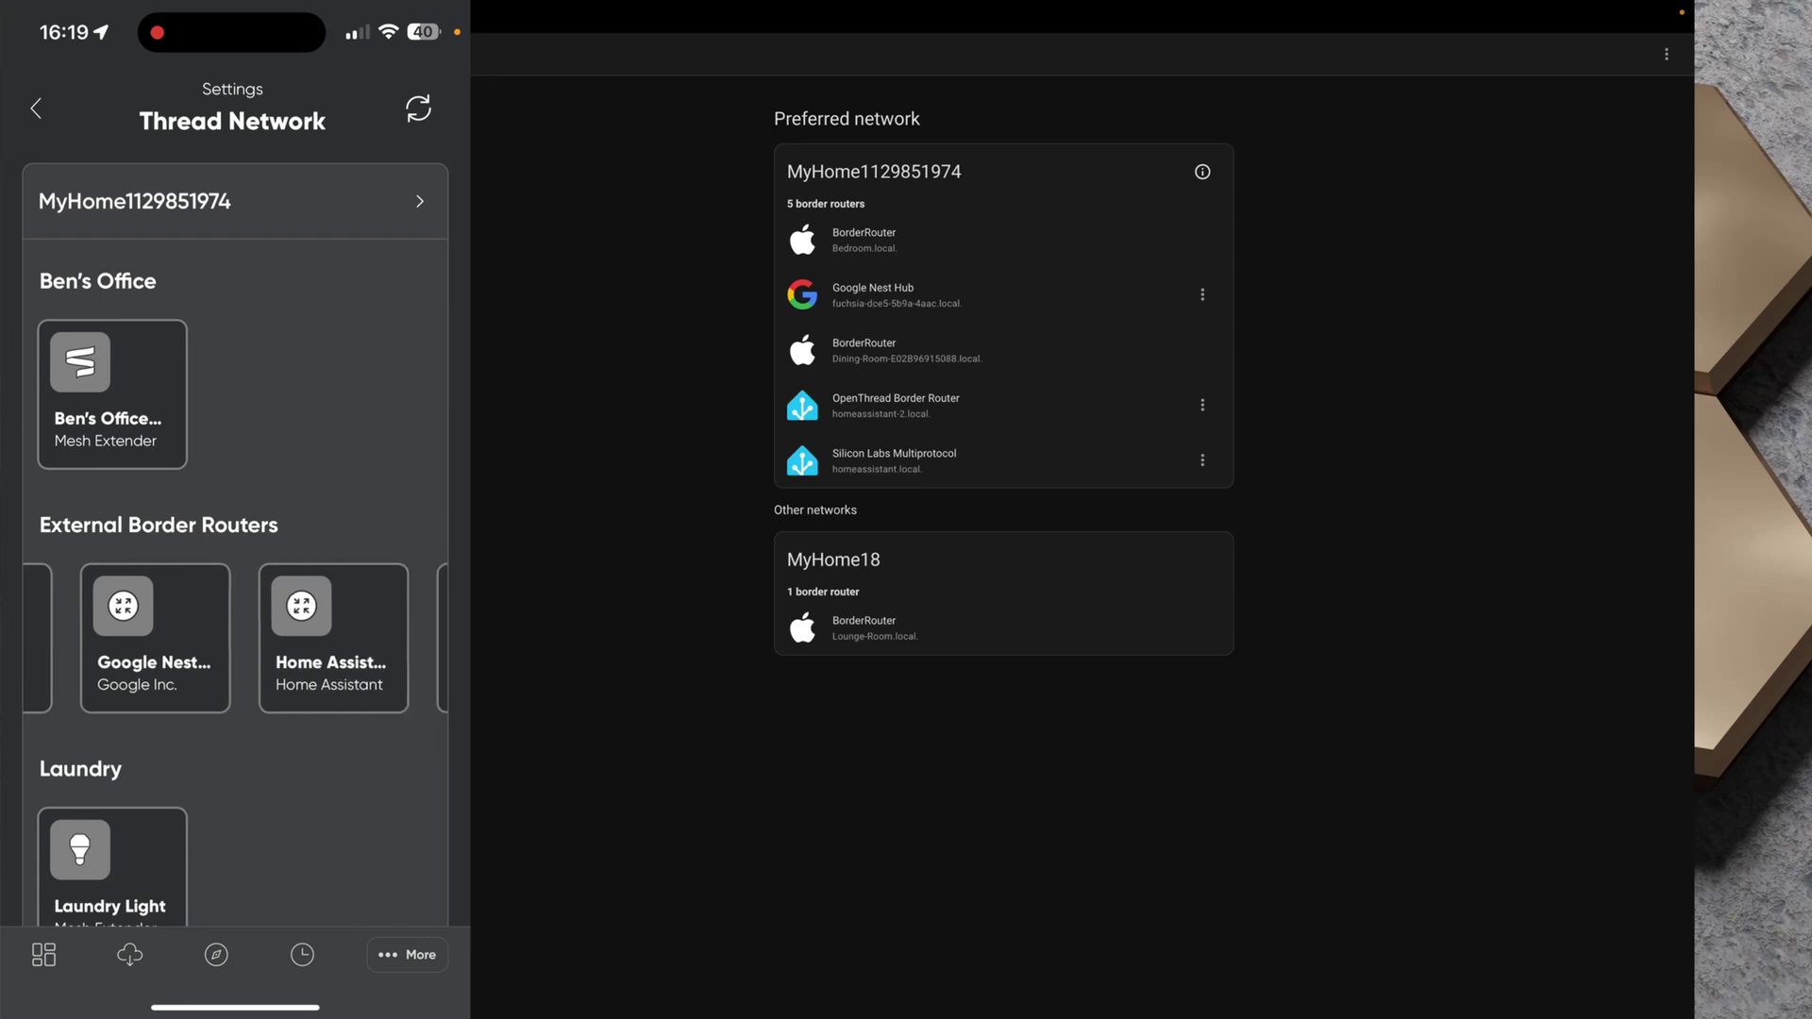
pyautogui.hscroll(1, 236, 638)
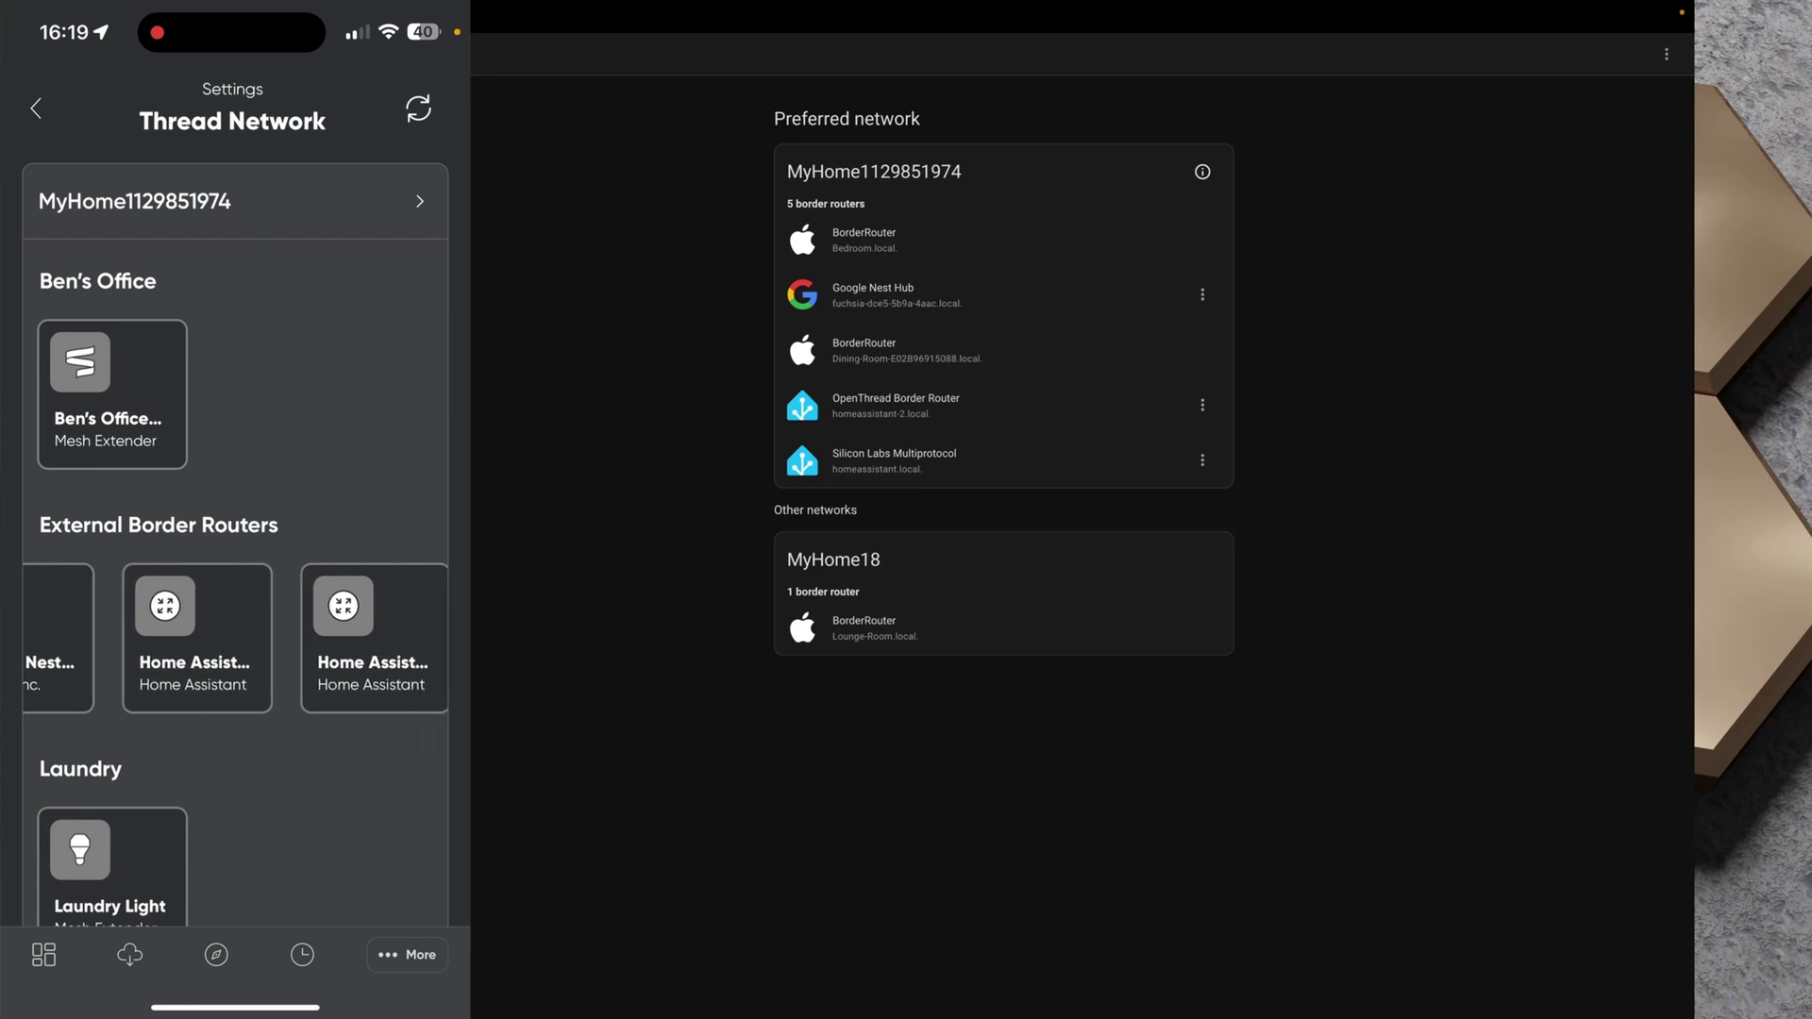
pyautogui.hscroll(1, 235, 638)
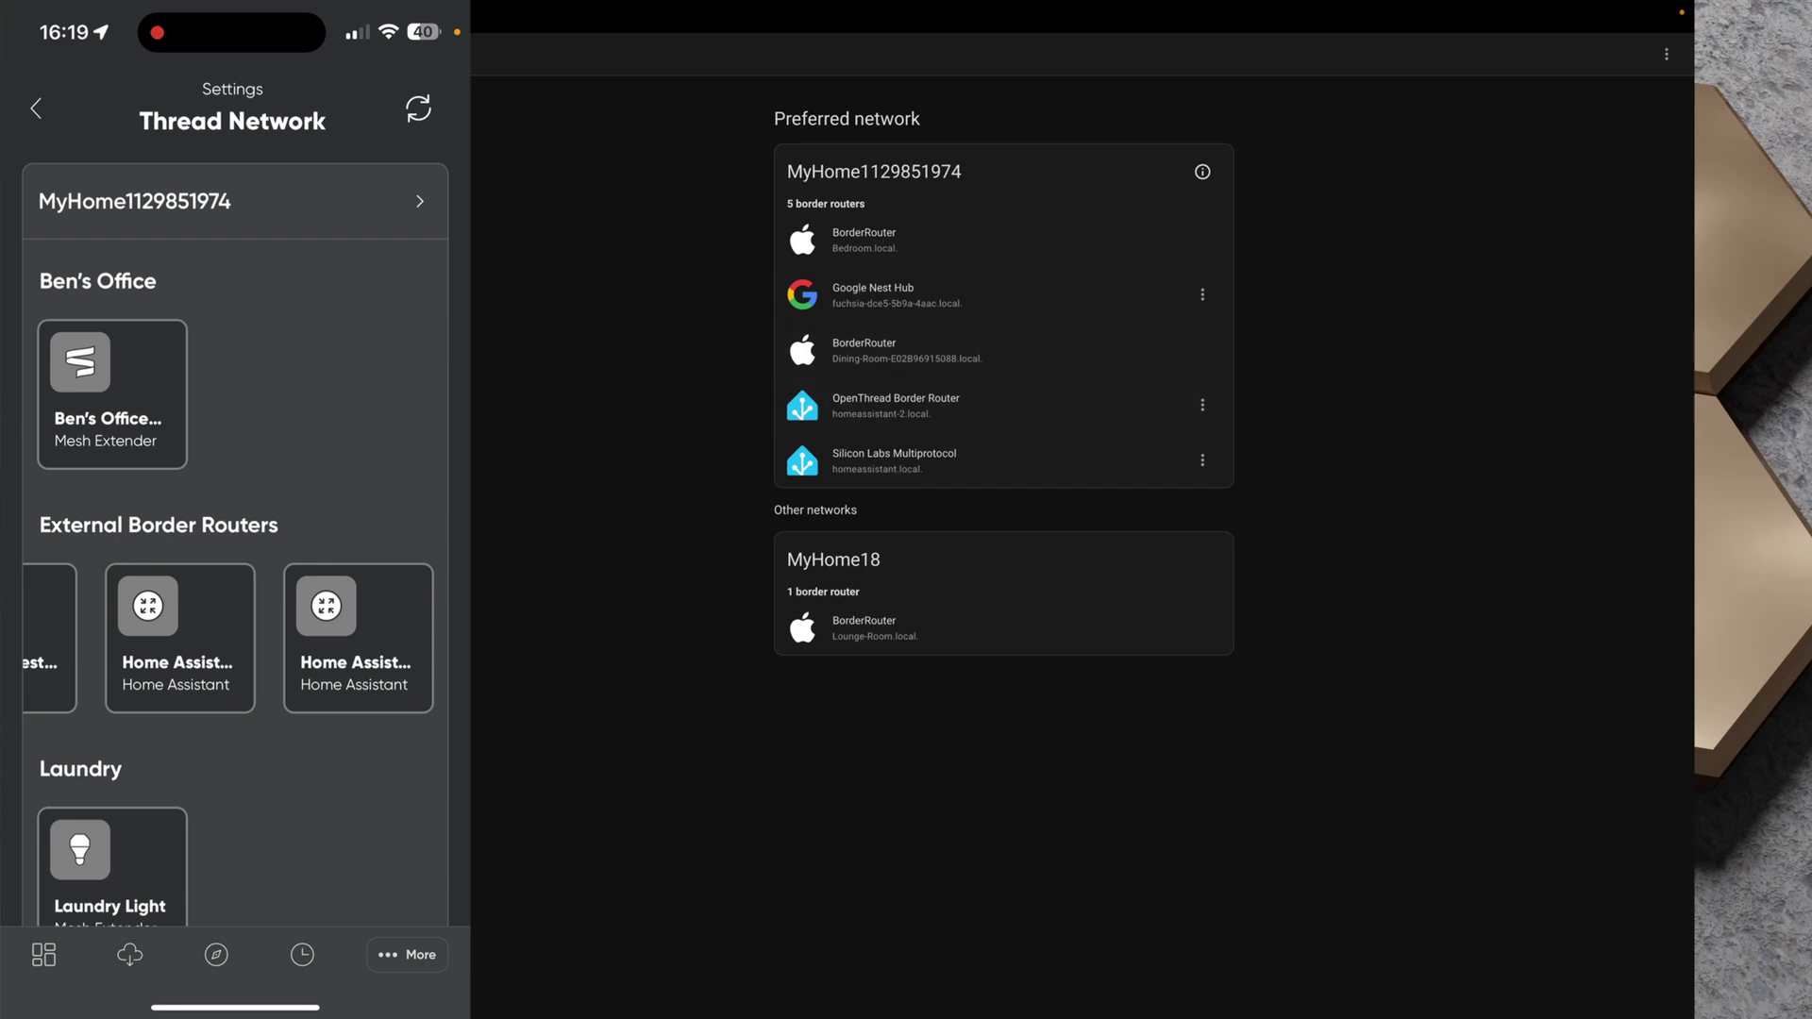
pyautogui.hscroll(-5, 235, 638)
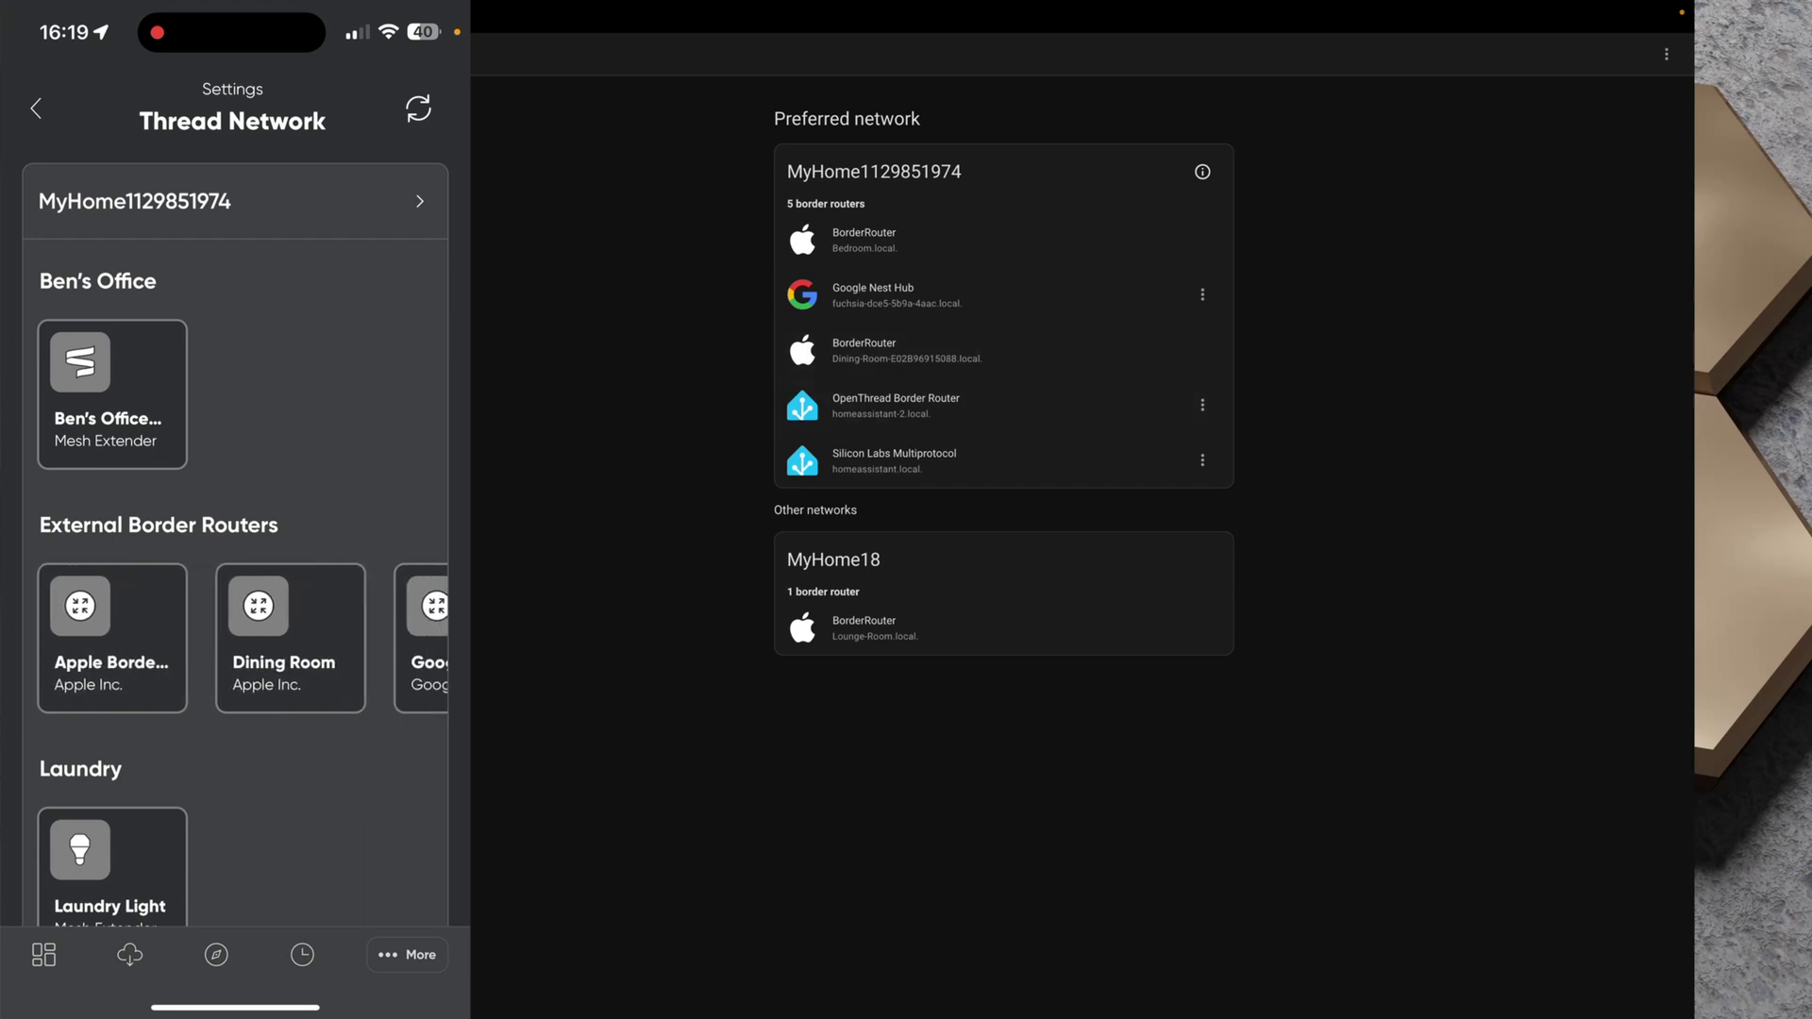
pyautogui.hscroll(5, 235, 638)
pyautogui.hscroll(-5, 235, 638)
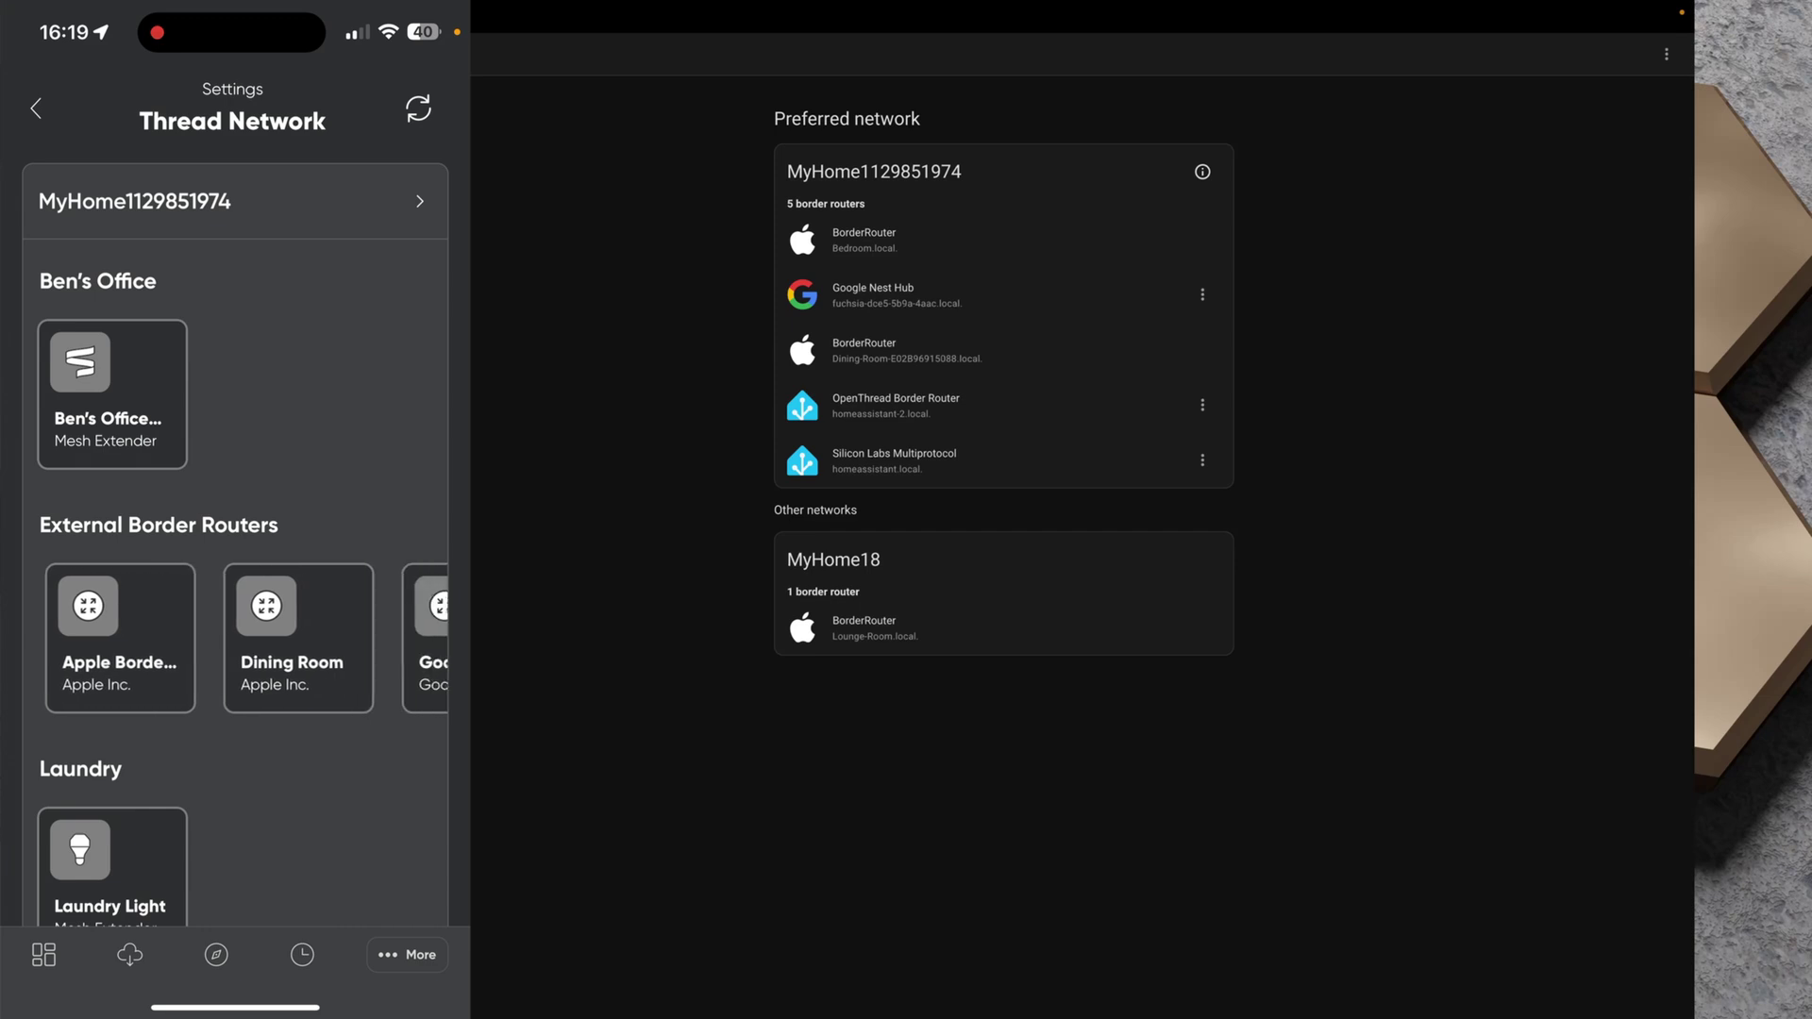
pyautogui.hscroll(5, 235, 638)
pyautogui.hscroll(-4, 235, 638)
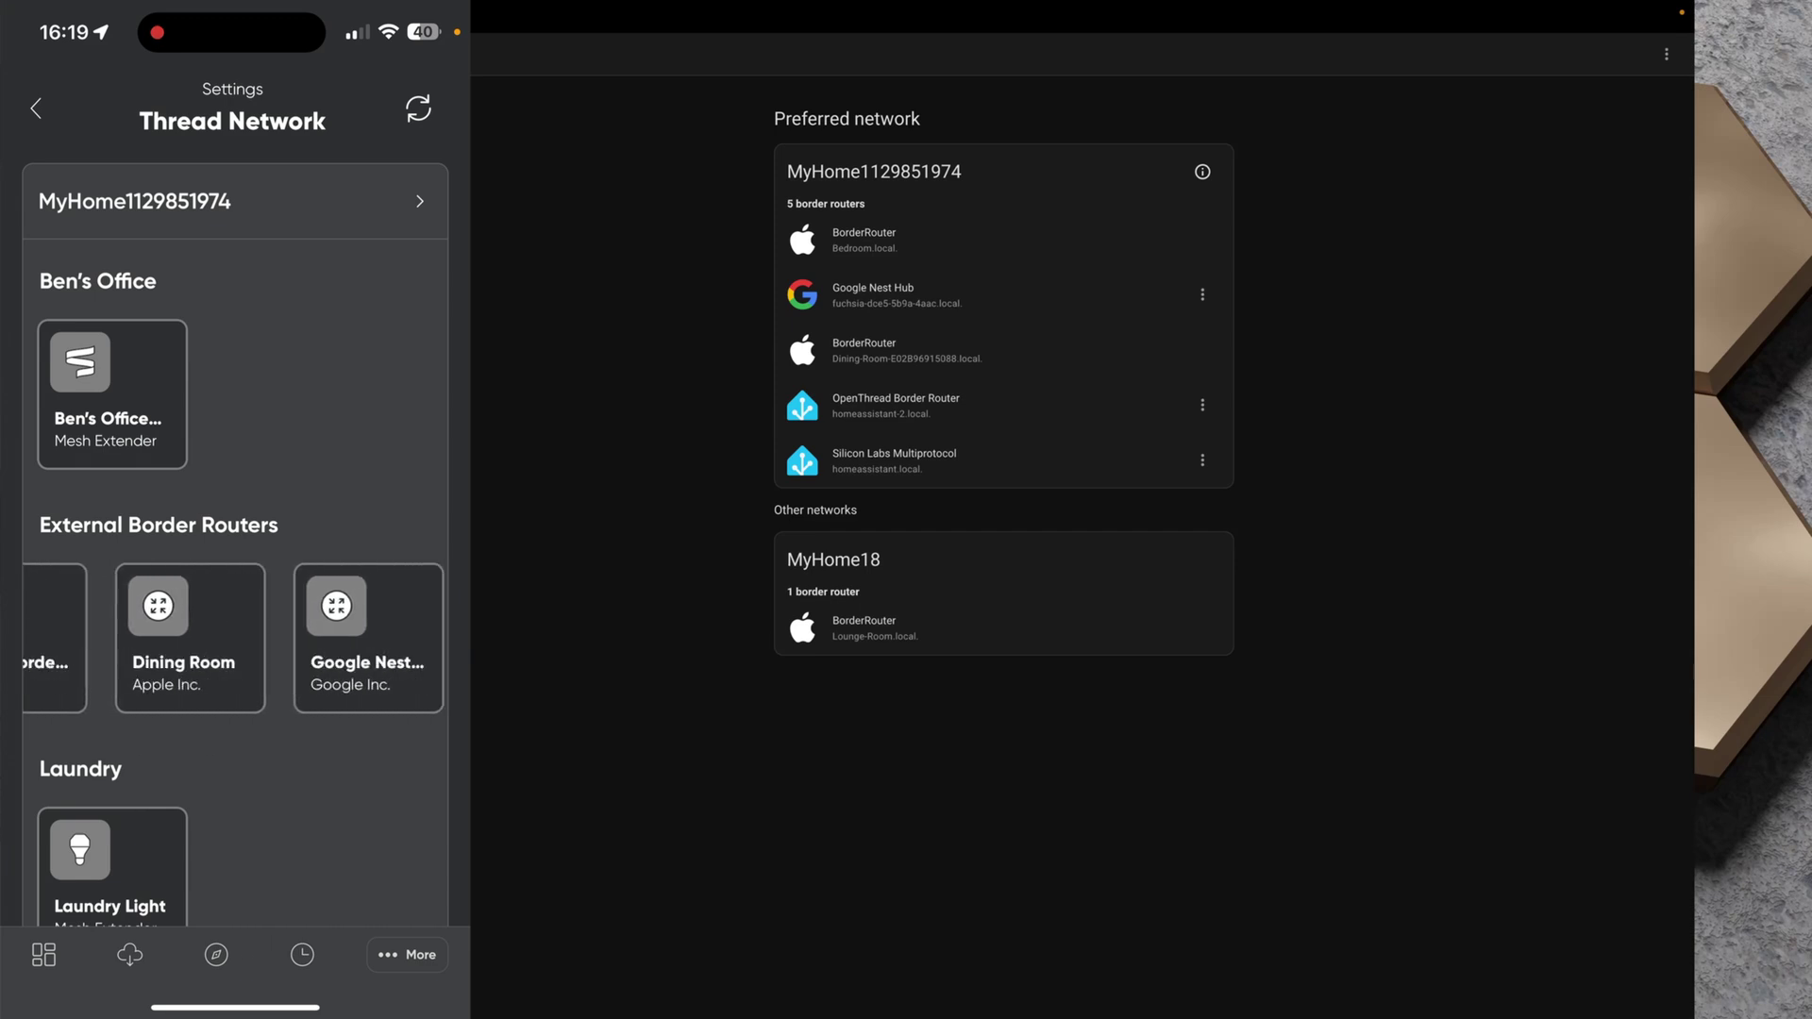
pyautogui.hscroll(-2, 235, 638)
pyautogui.hscroll(4, 235, 638)
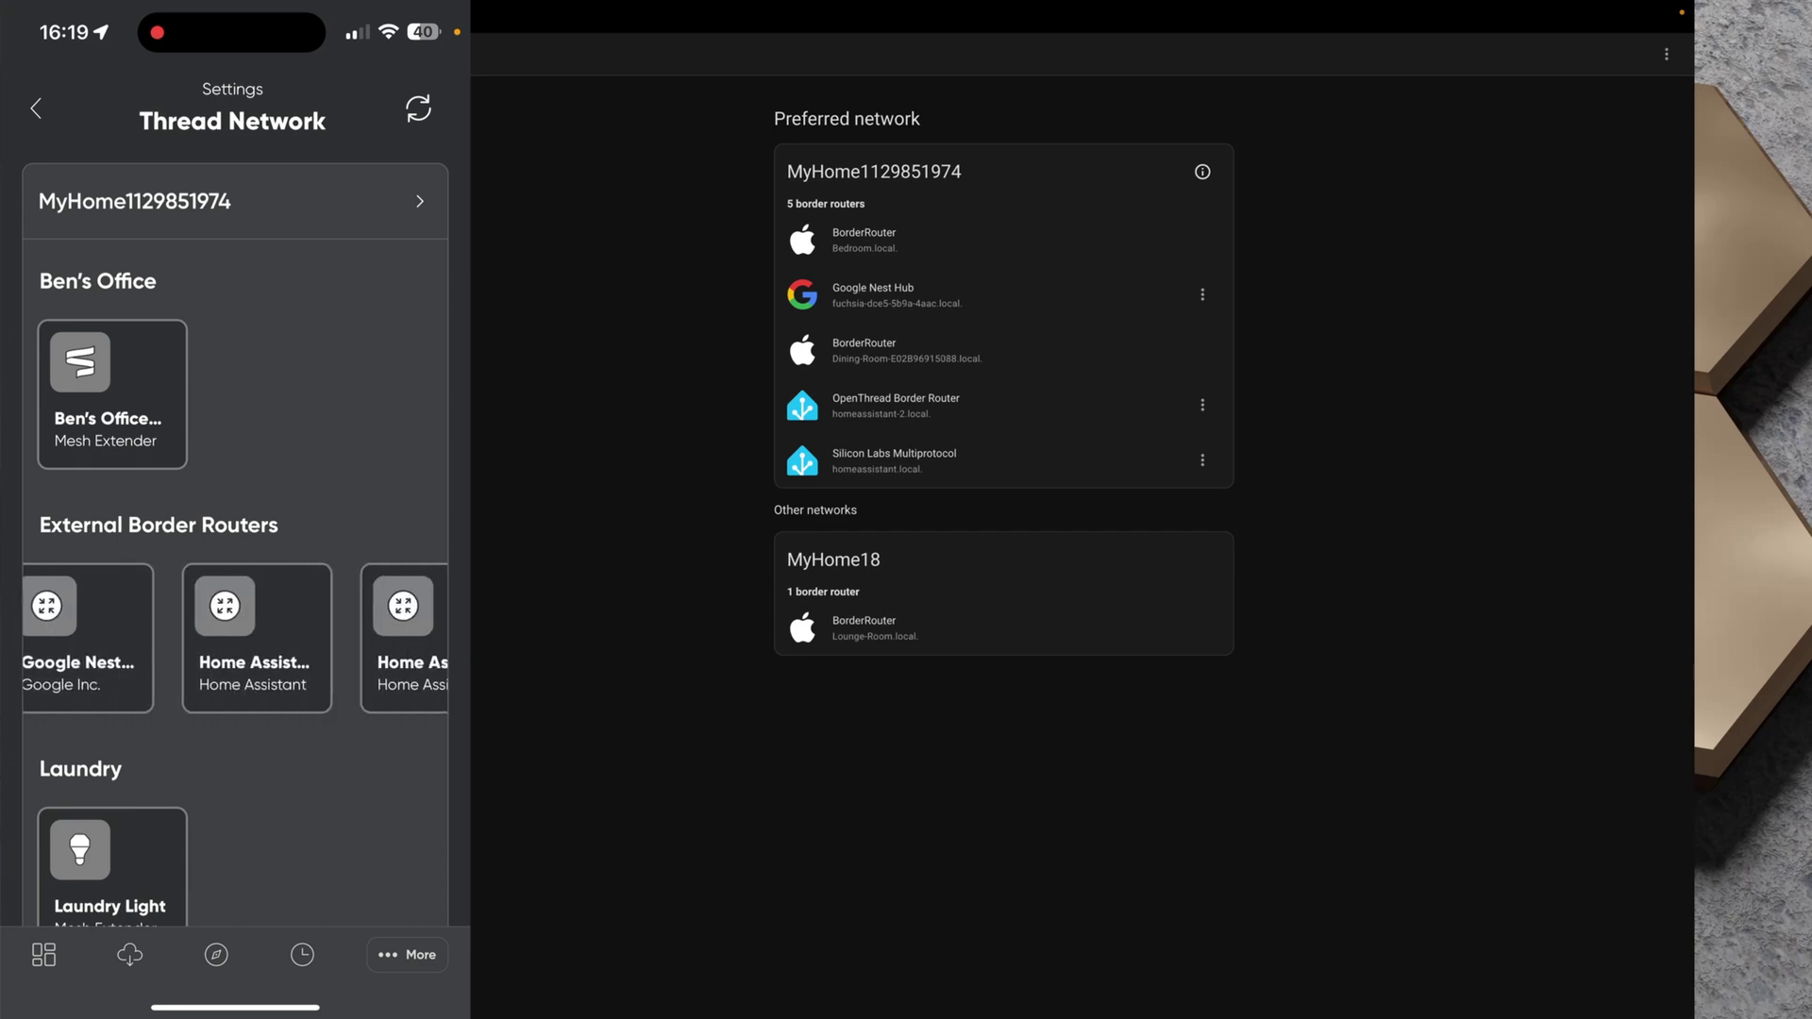
pyautogui.hscroll(2, 235, 638)
pyautogui.hscroll(-5, 235, 638)
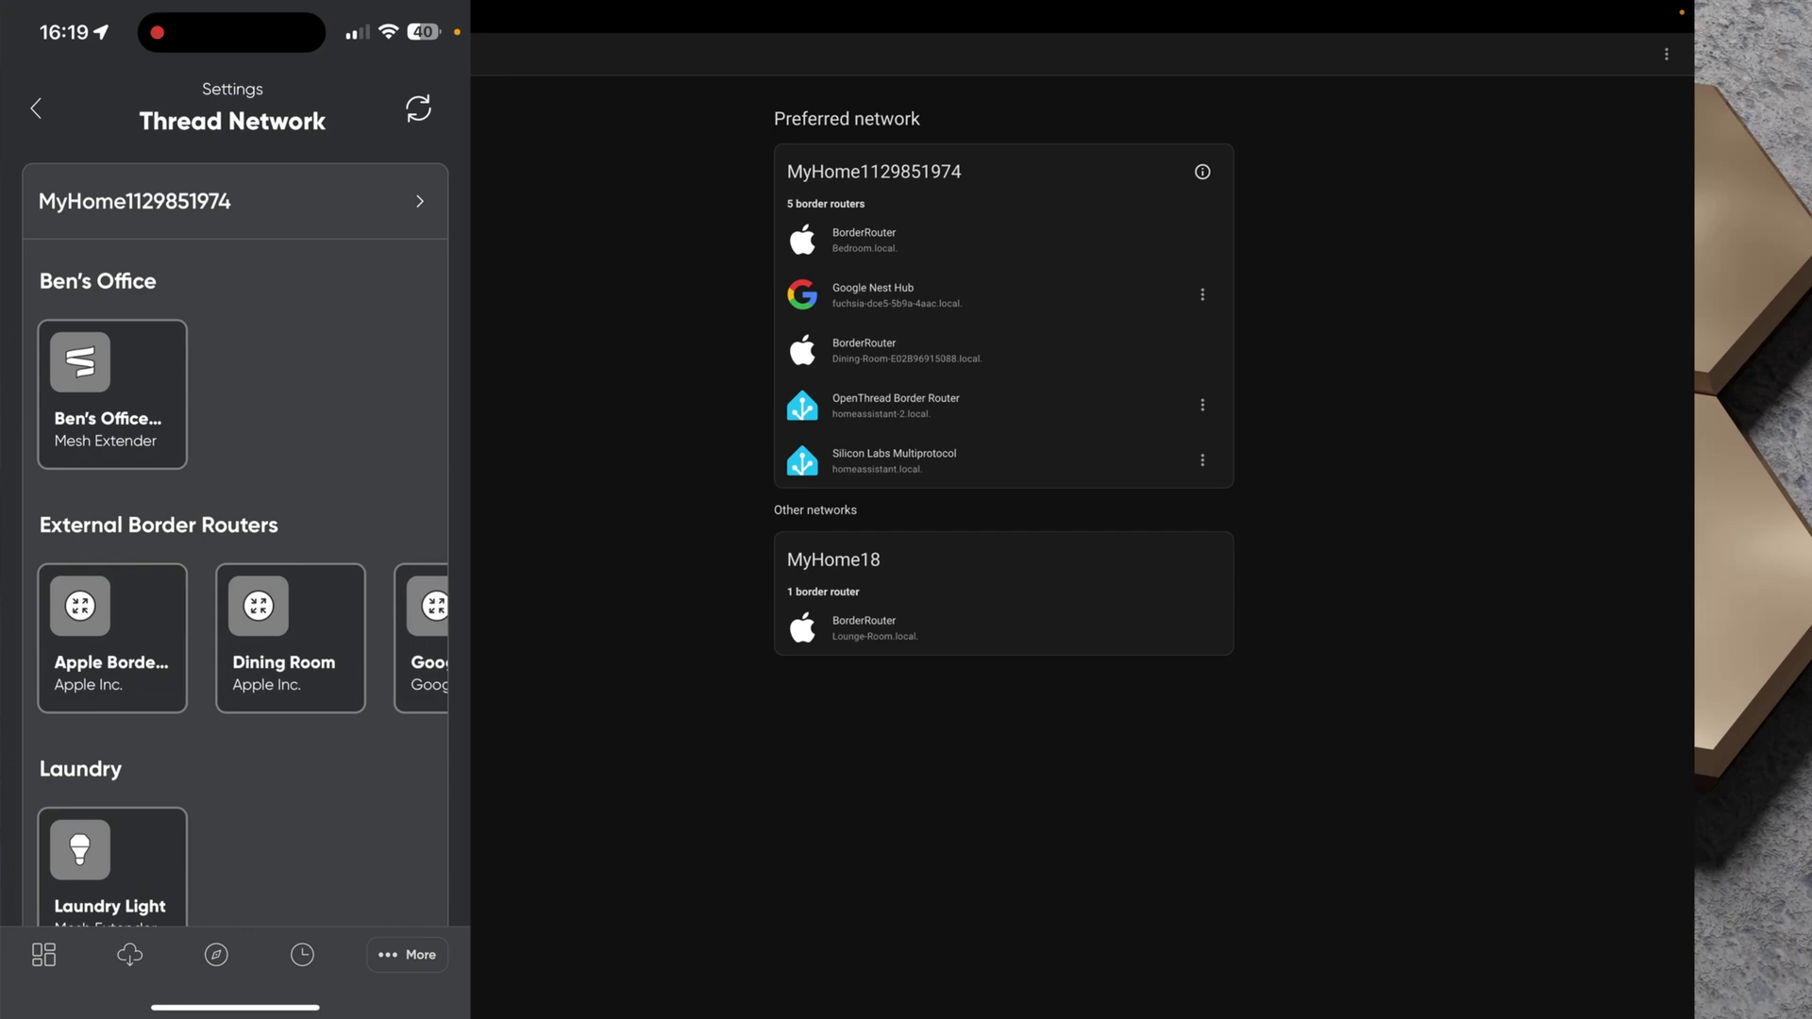
pyautogui.hscroll(4, 235, 638)
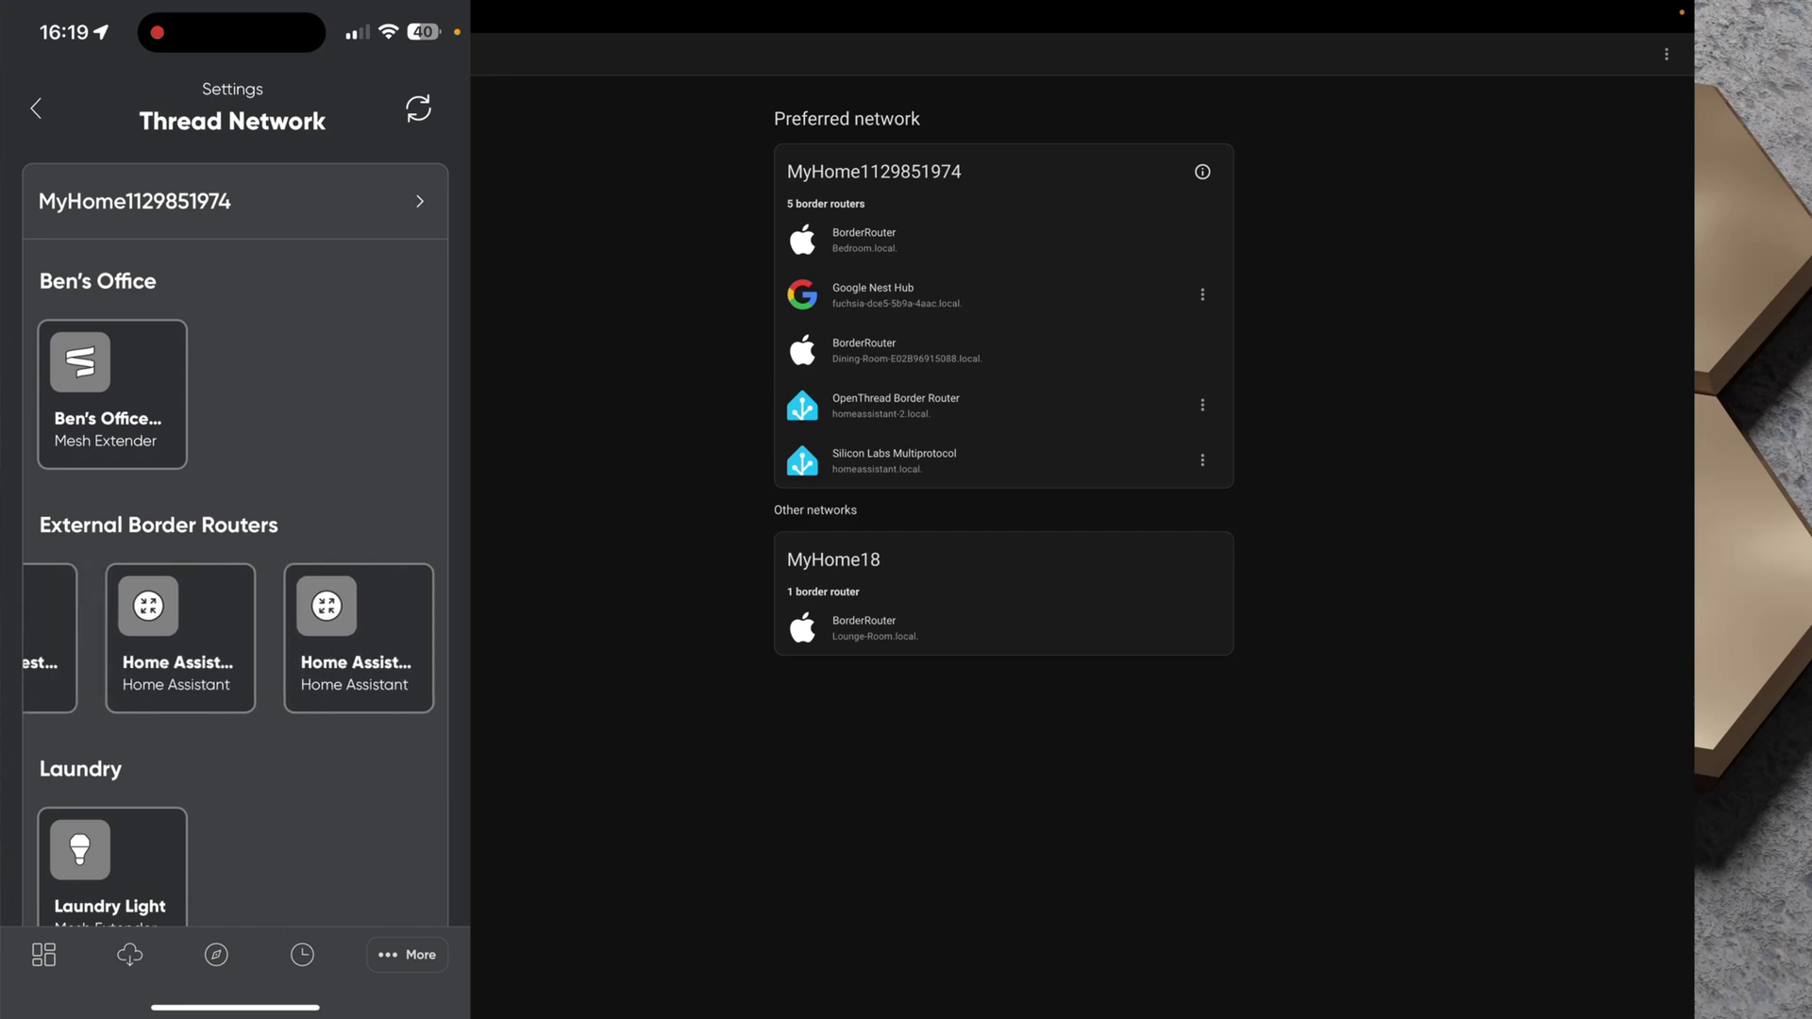
pyautogui.scroll(-3, 235, 544)
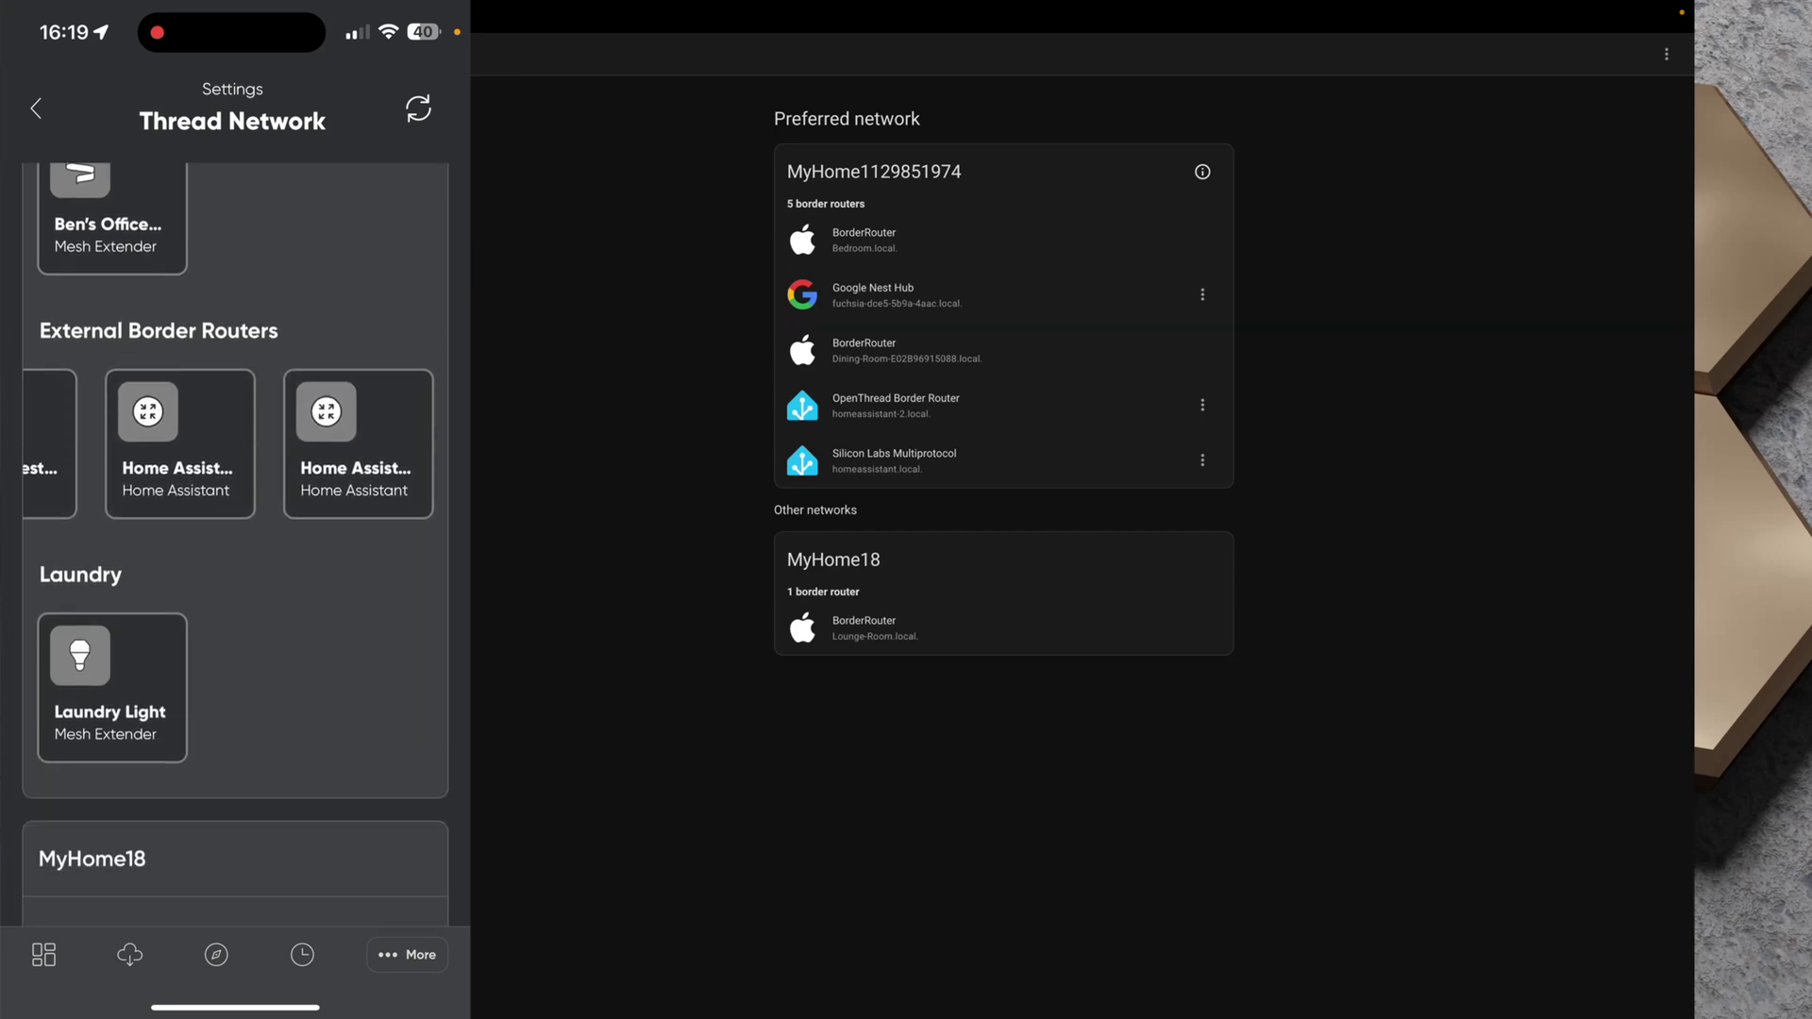
pyautogui.scroll(2, 235, 544)
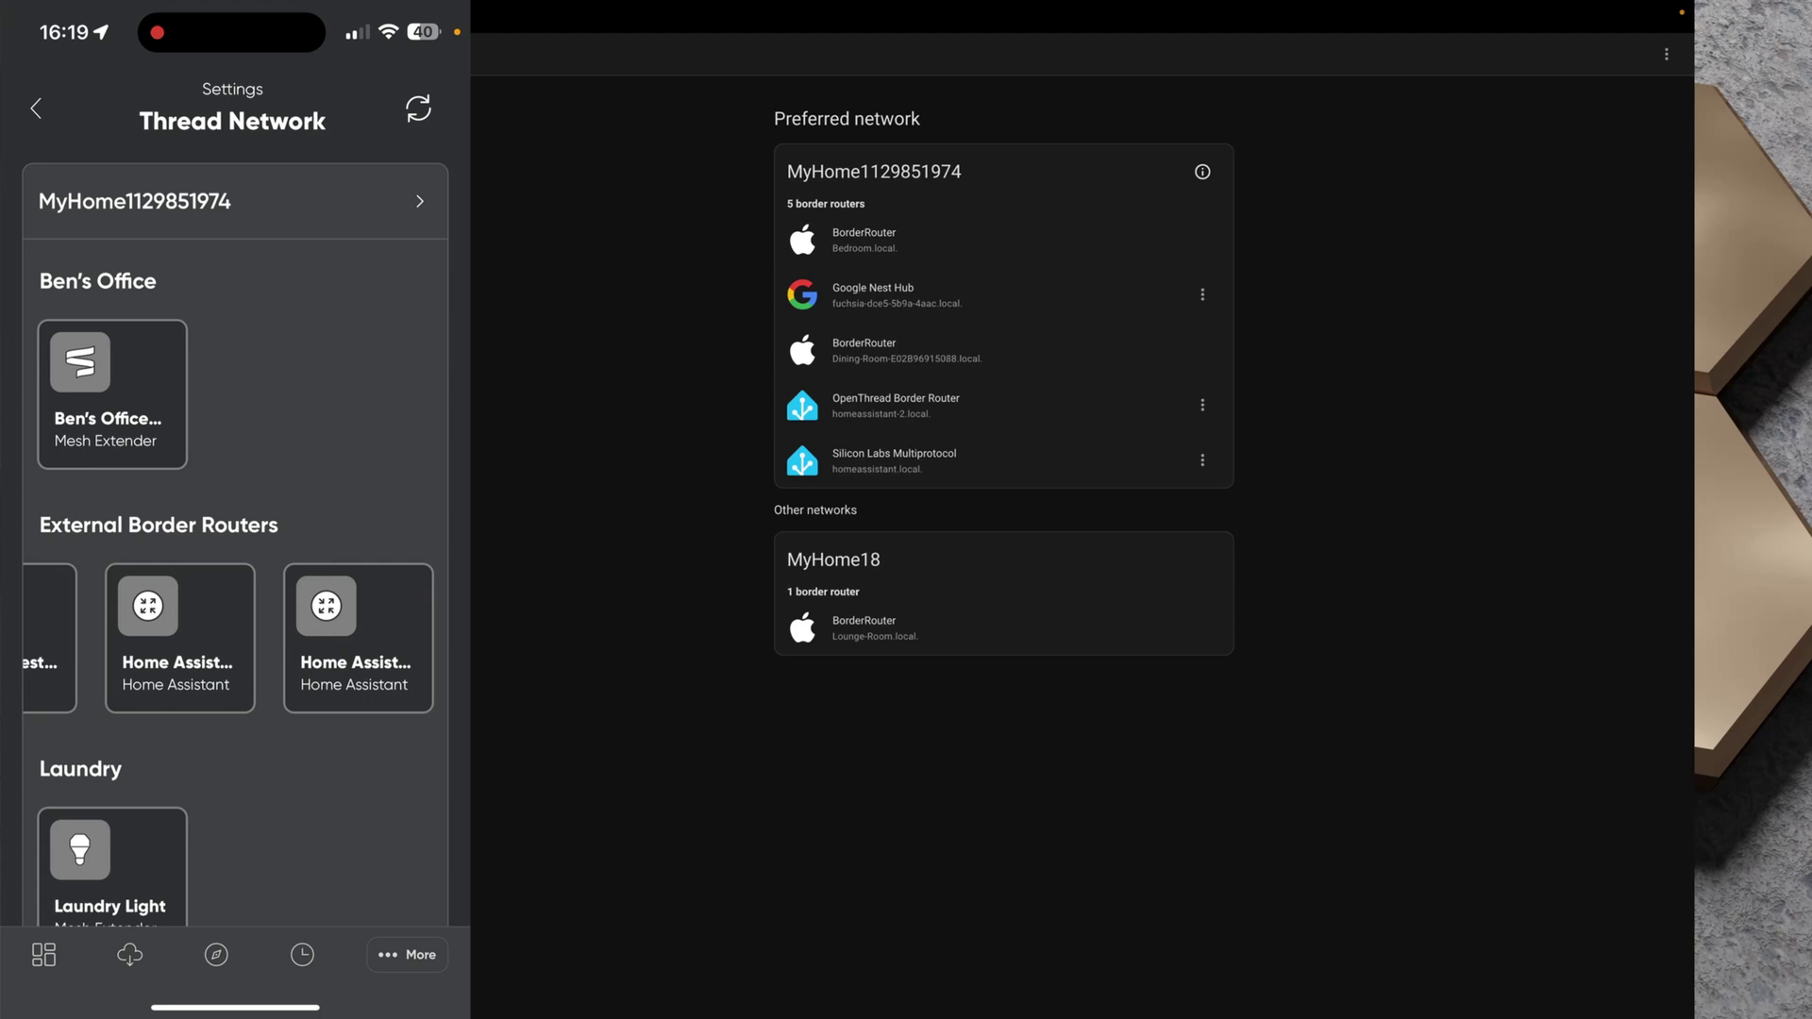